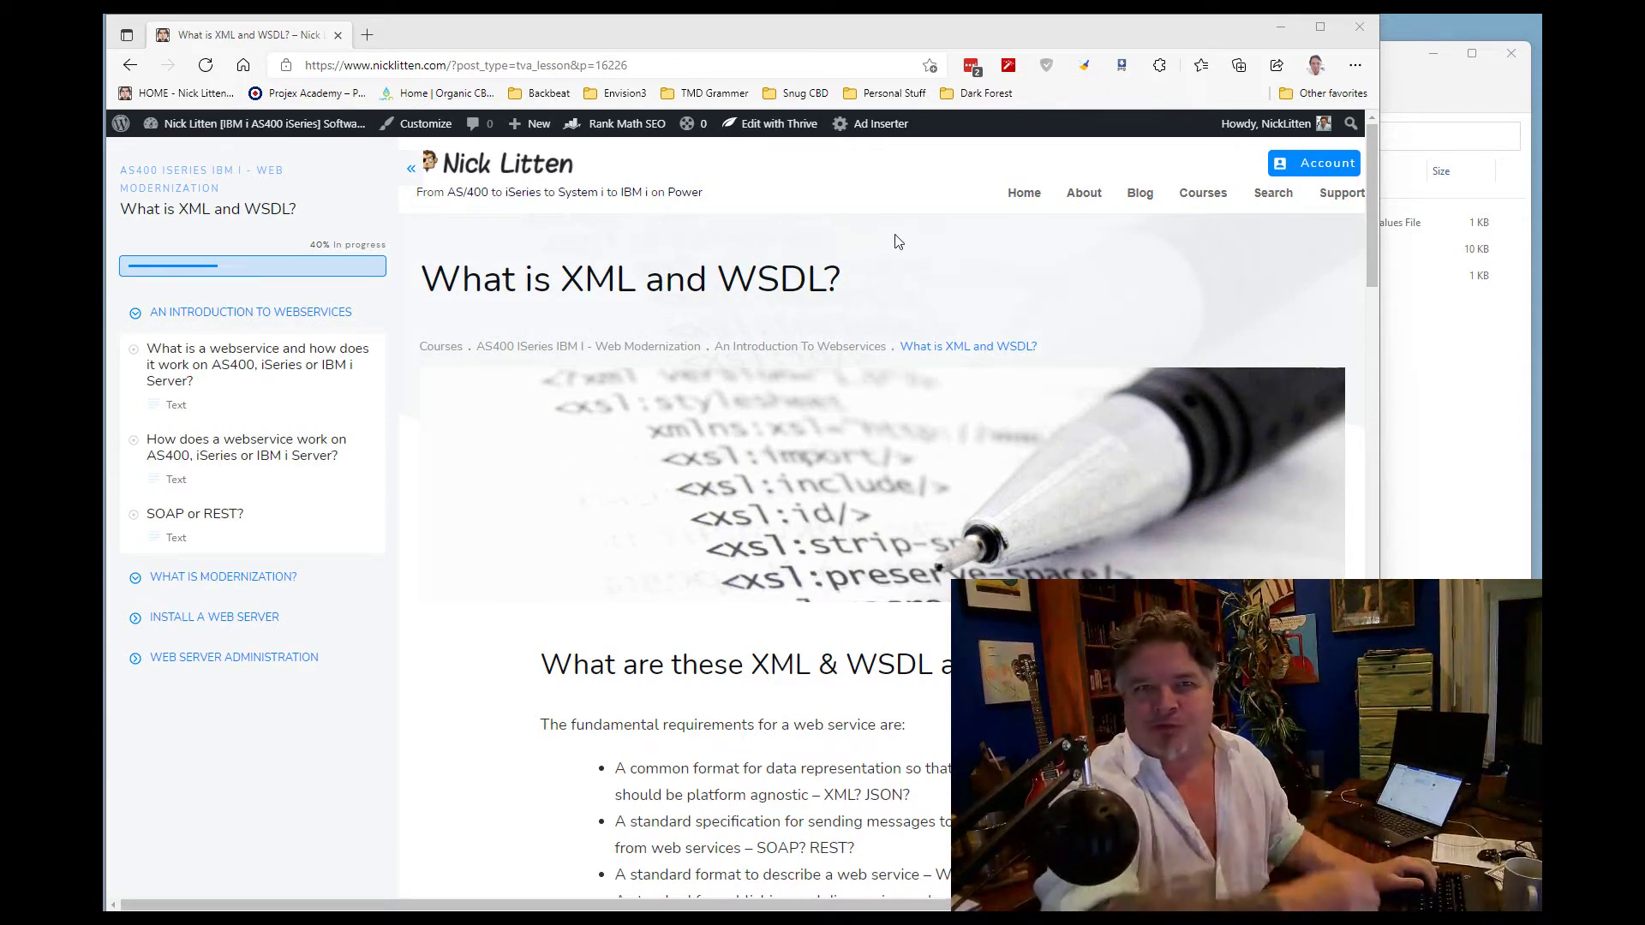
Open the simple spreadsheet workbook from the Downloads folder in Excel
scroll(950, 472, "down", 8)
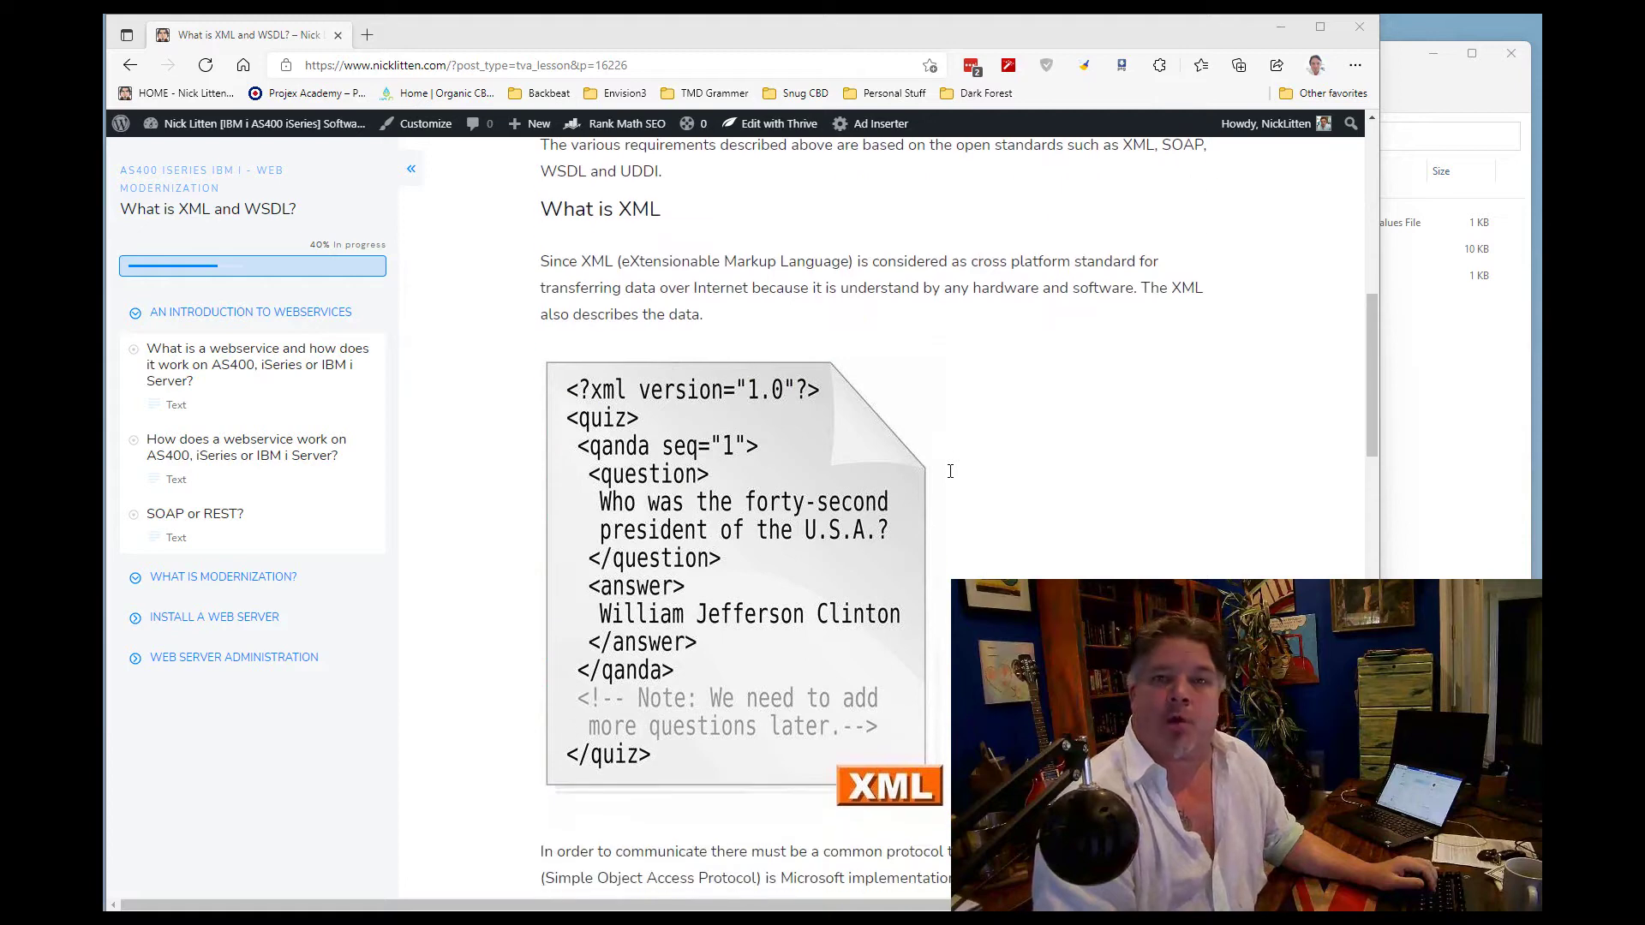
scroll(950, 471, "up", 10)
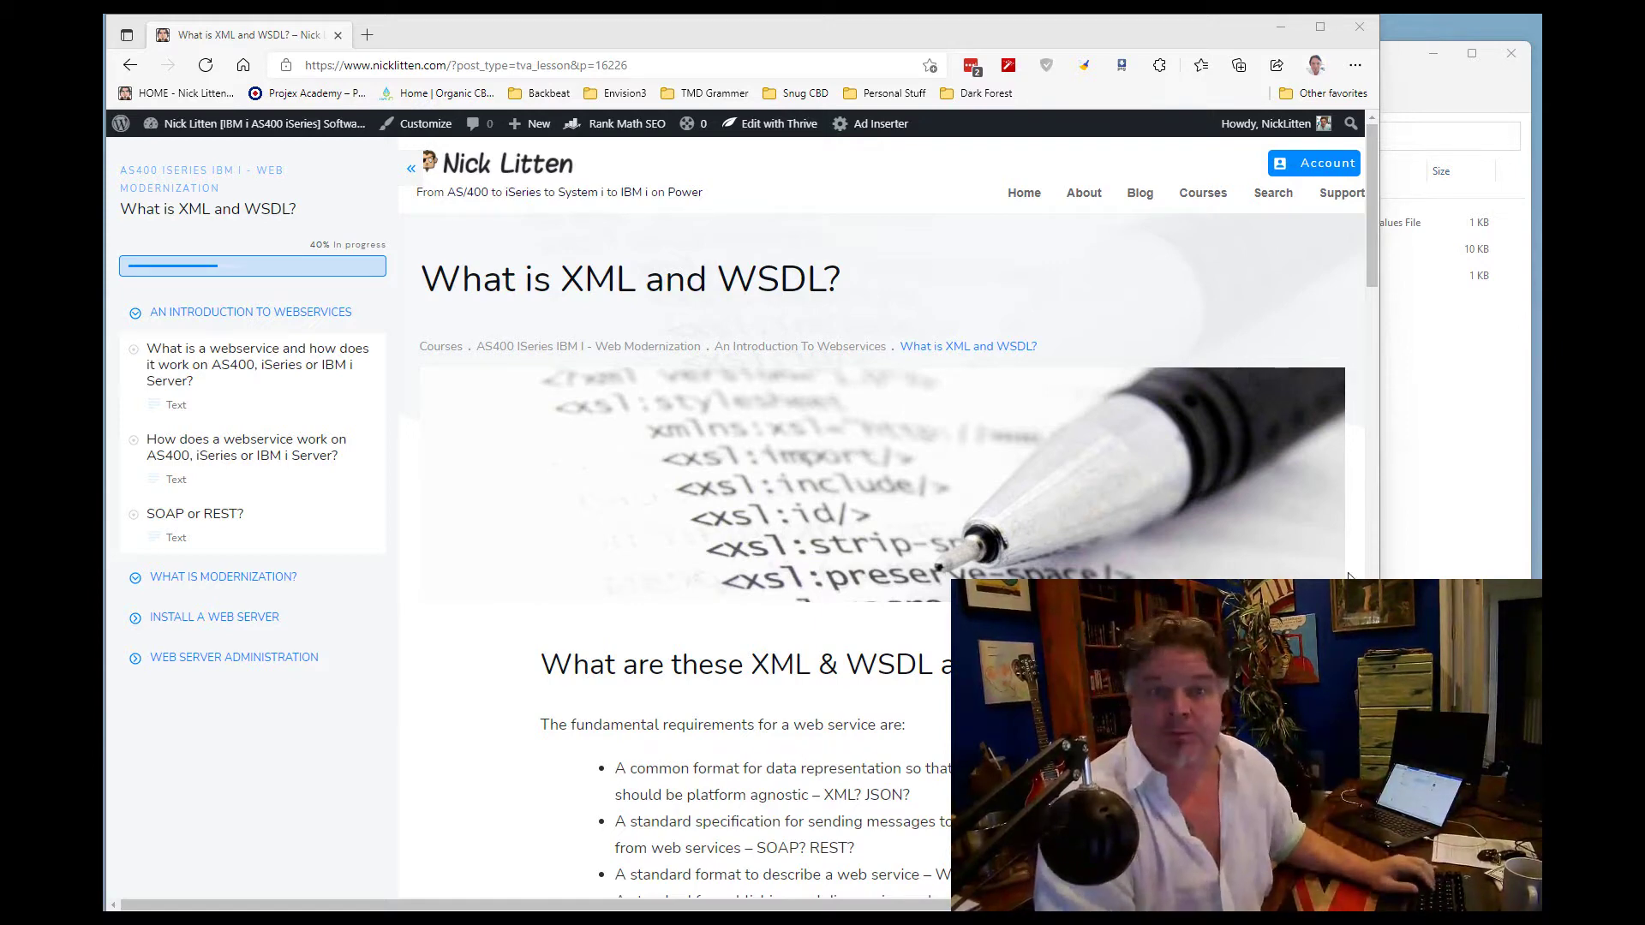
left_click(1482, 435)
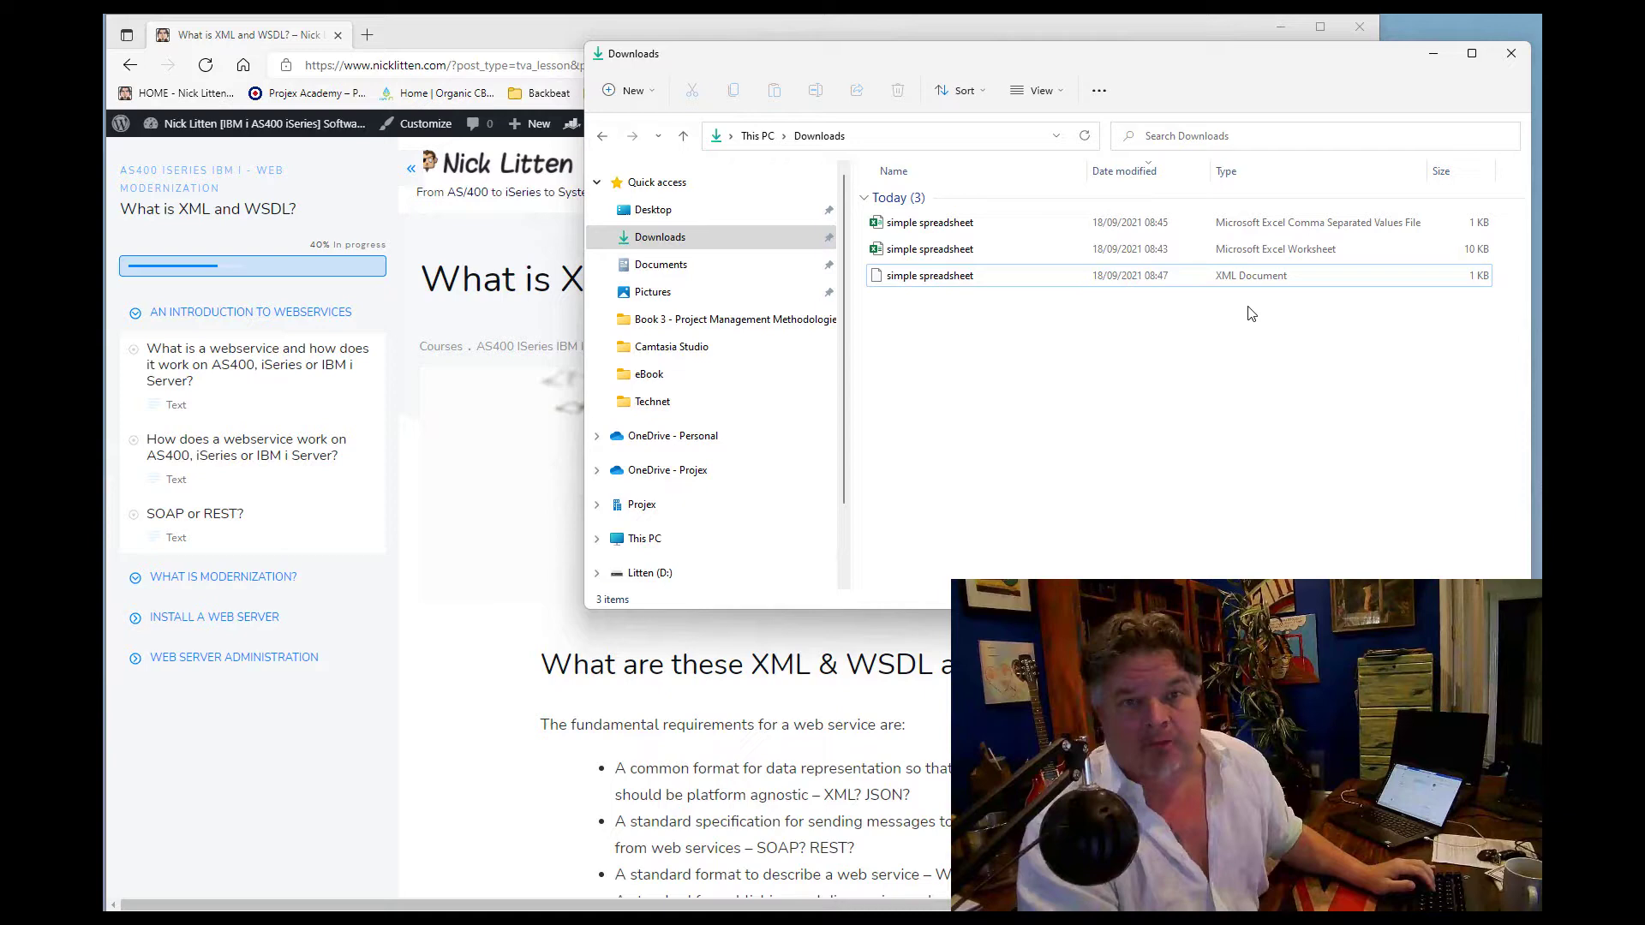
left_click(919, 251)
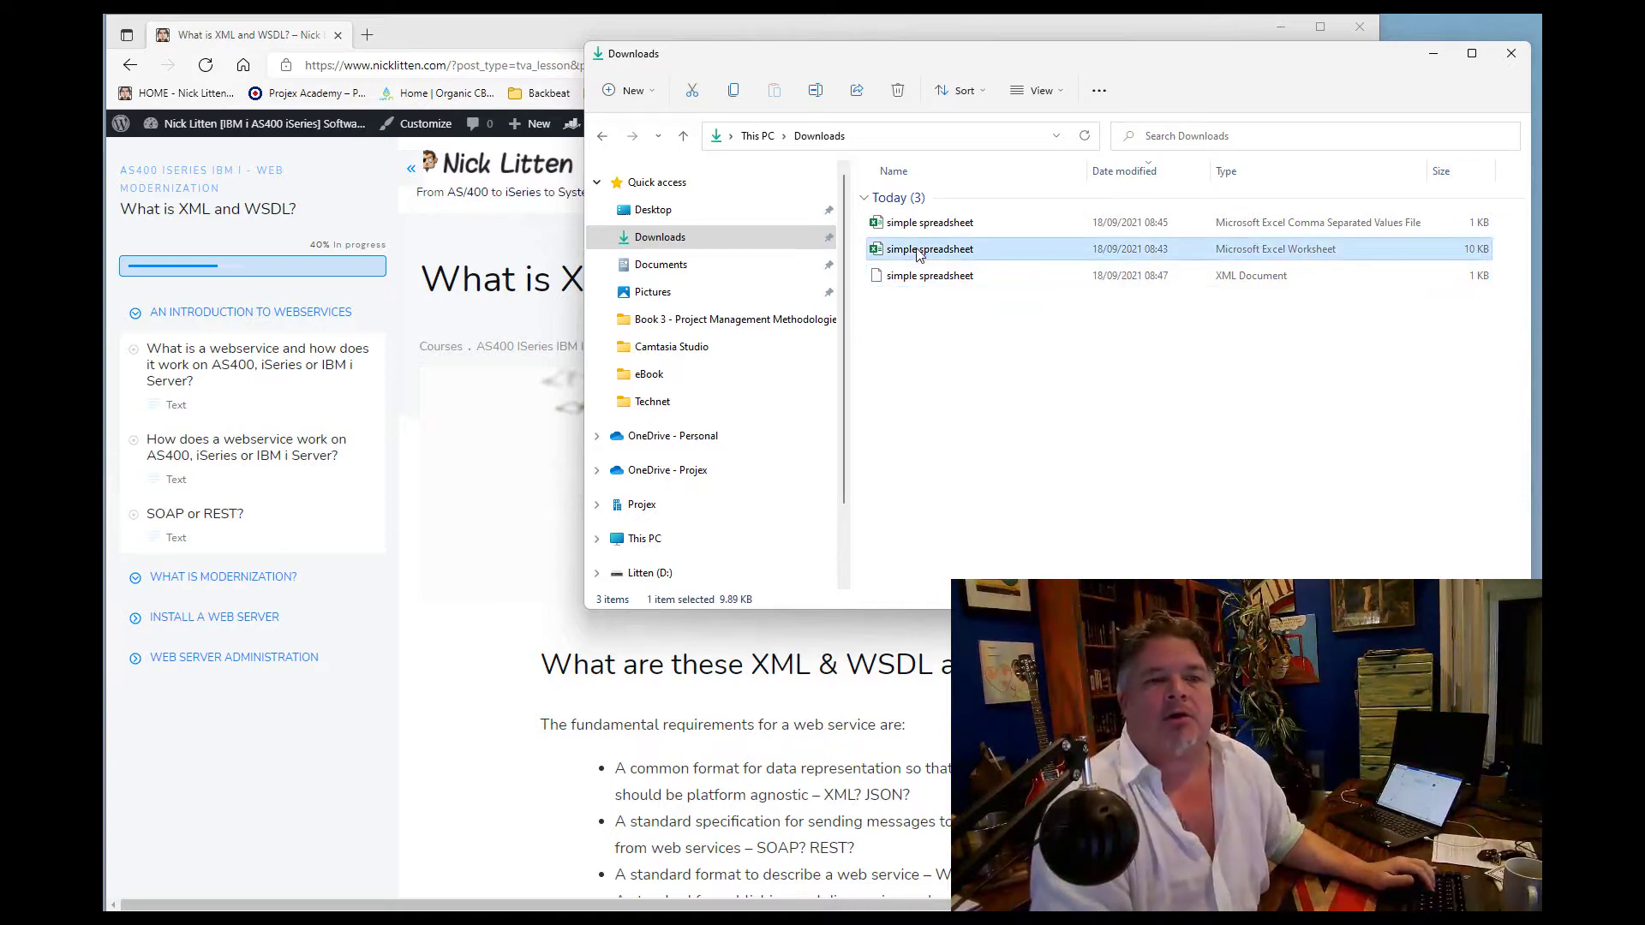
double_click(919, 251)
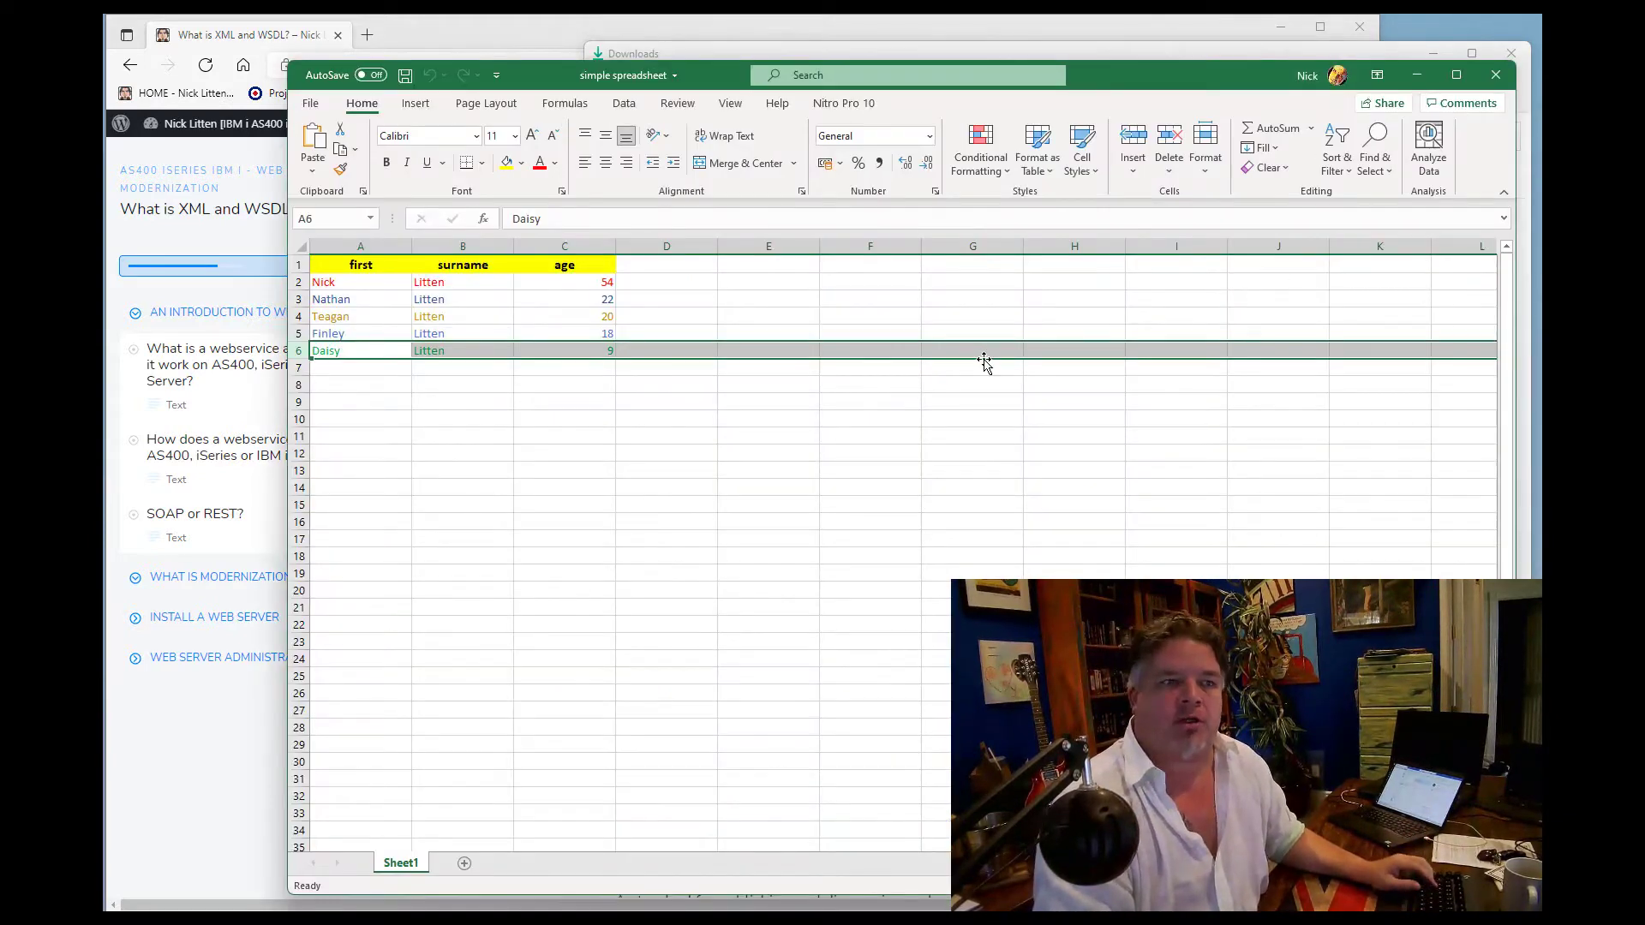
Highlight header cell A1 and the data rows A2:C6 of the first, surname, age table
scroll(588, 445, "up", 5)
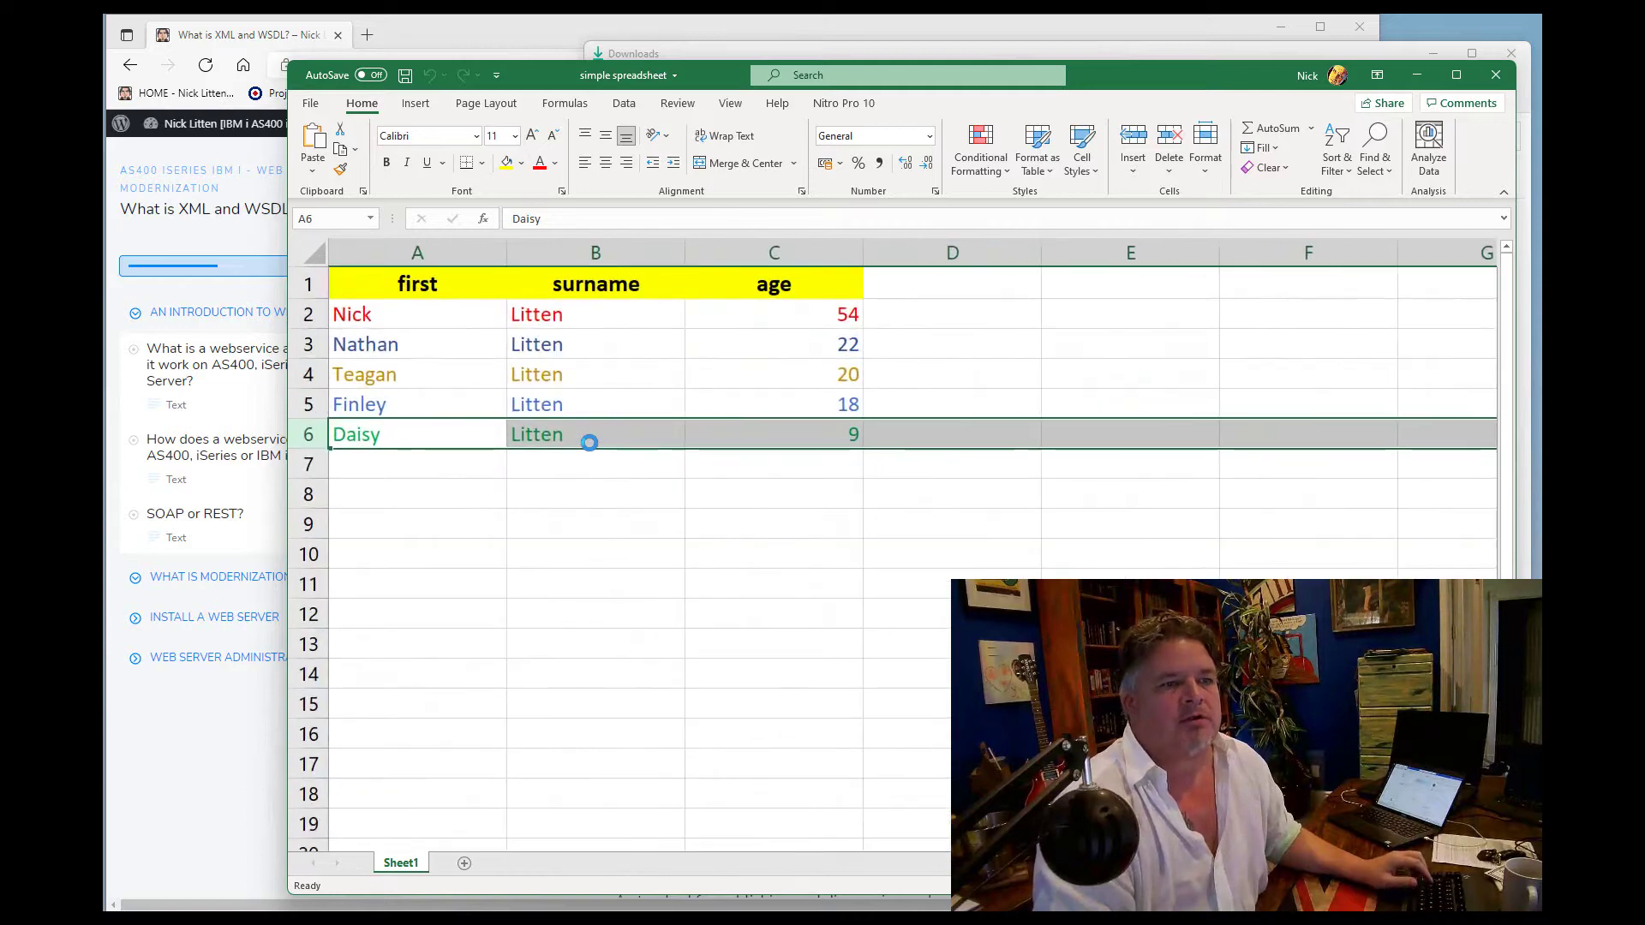
left_click(831, 694)
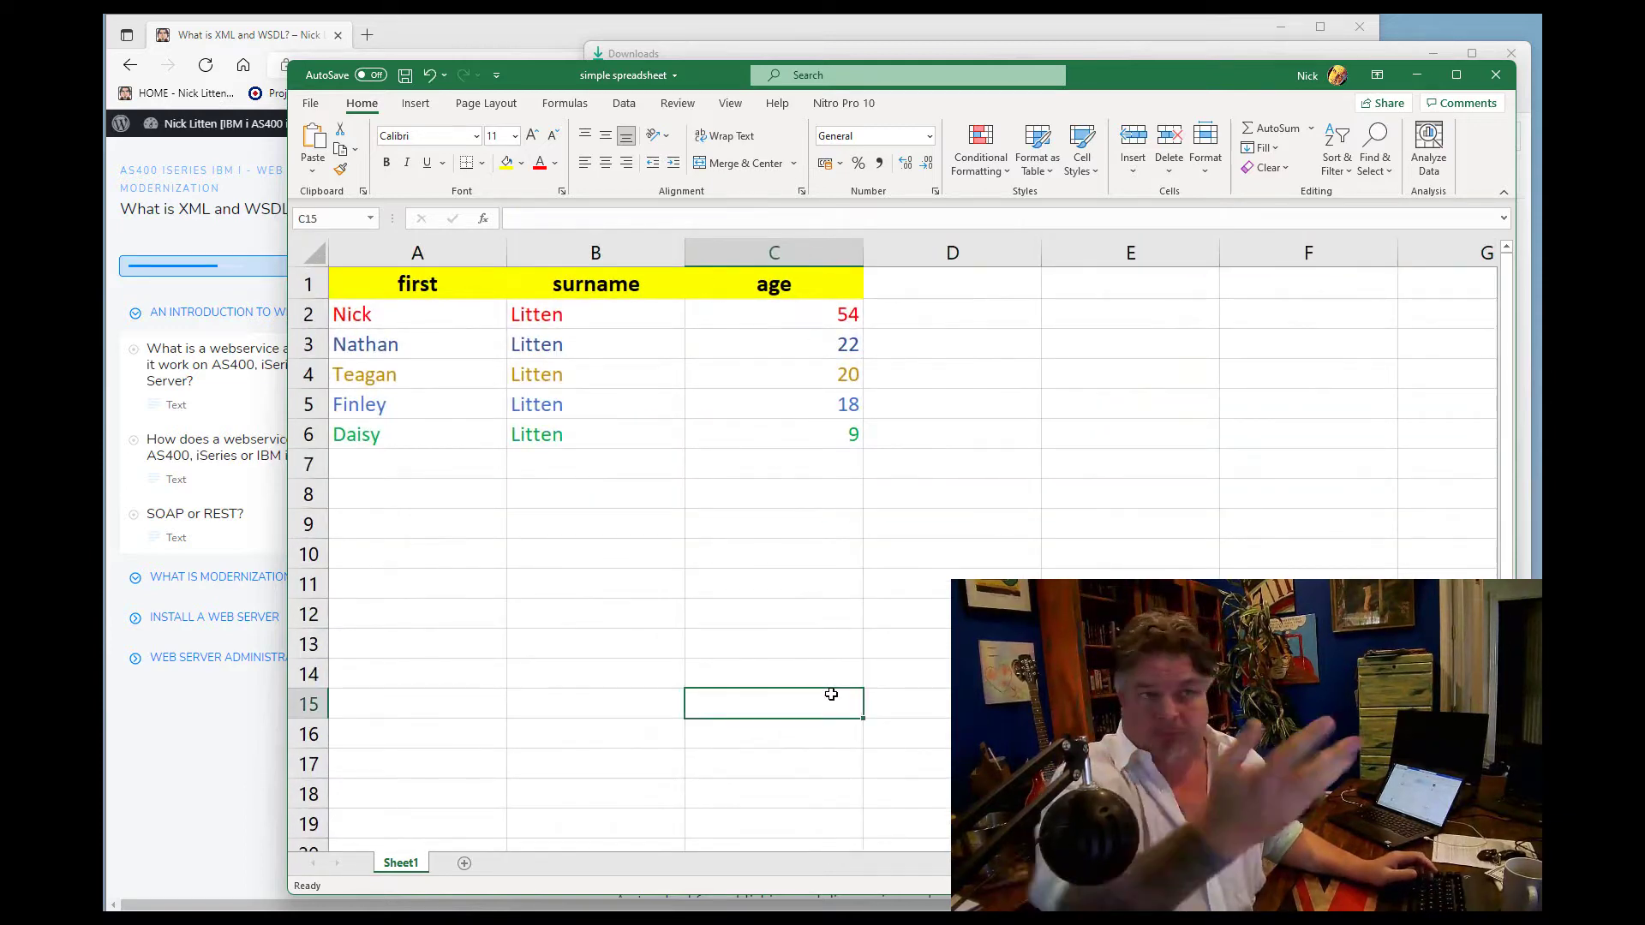
left_click(423, 278)
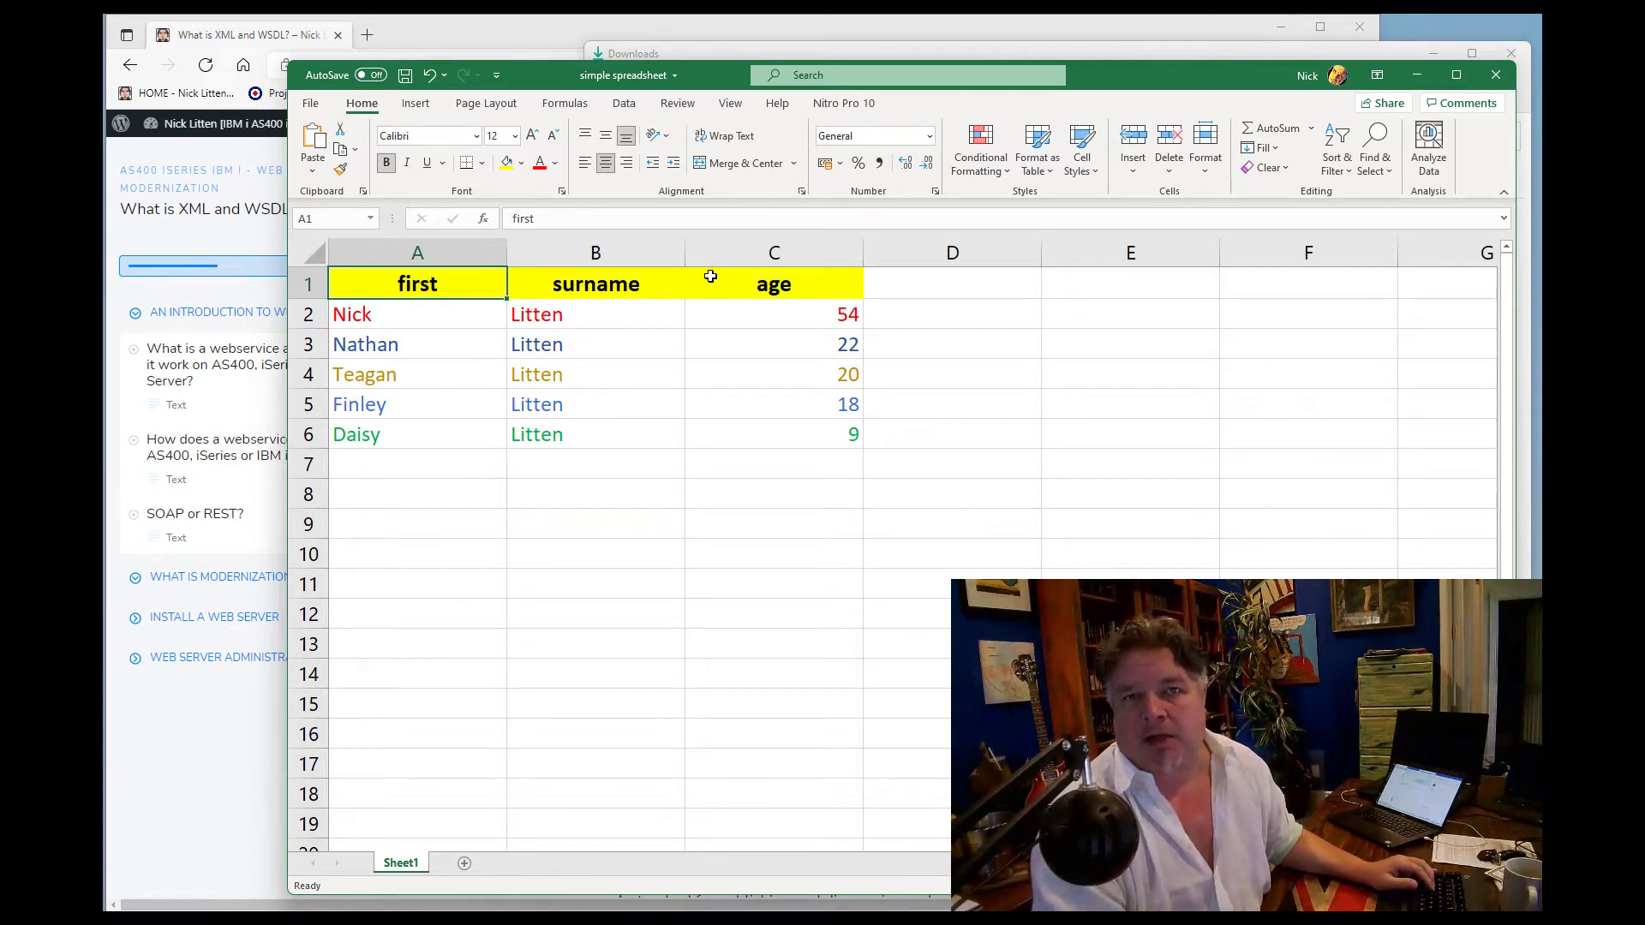
left_click_drag(434, 312, 800, 432)
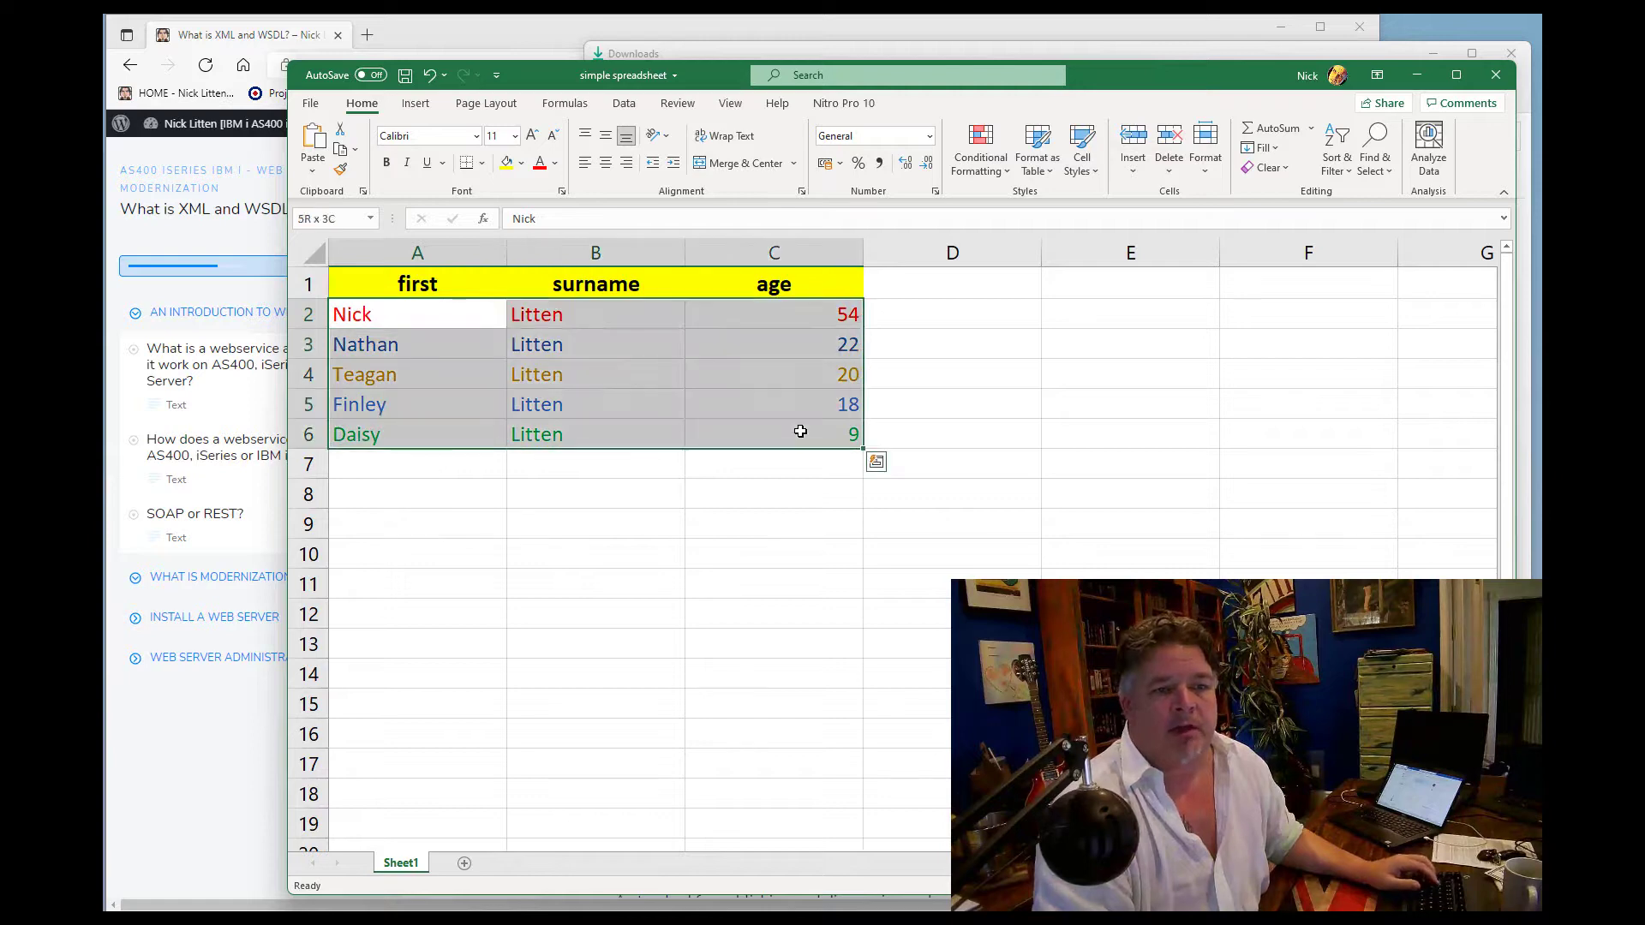
left_click(969, 384)
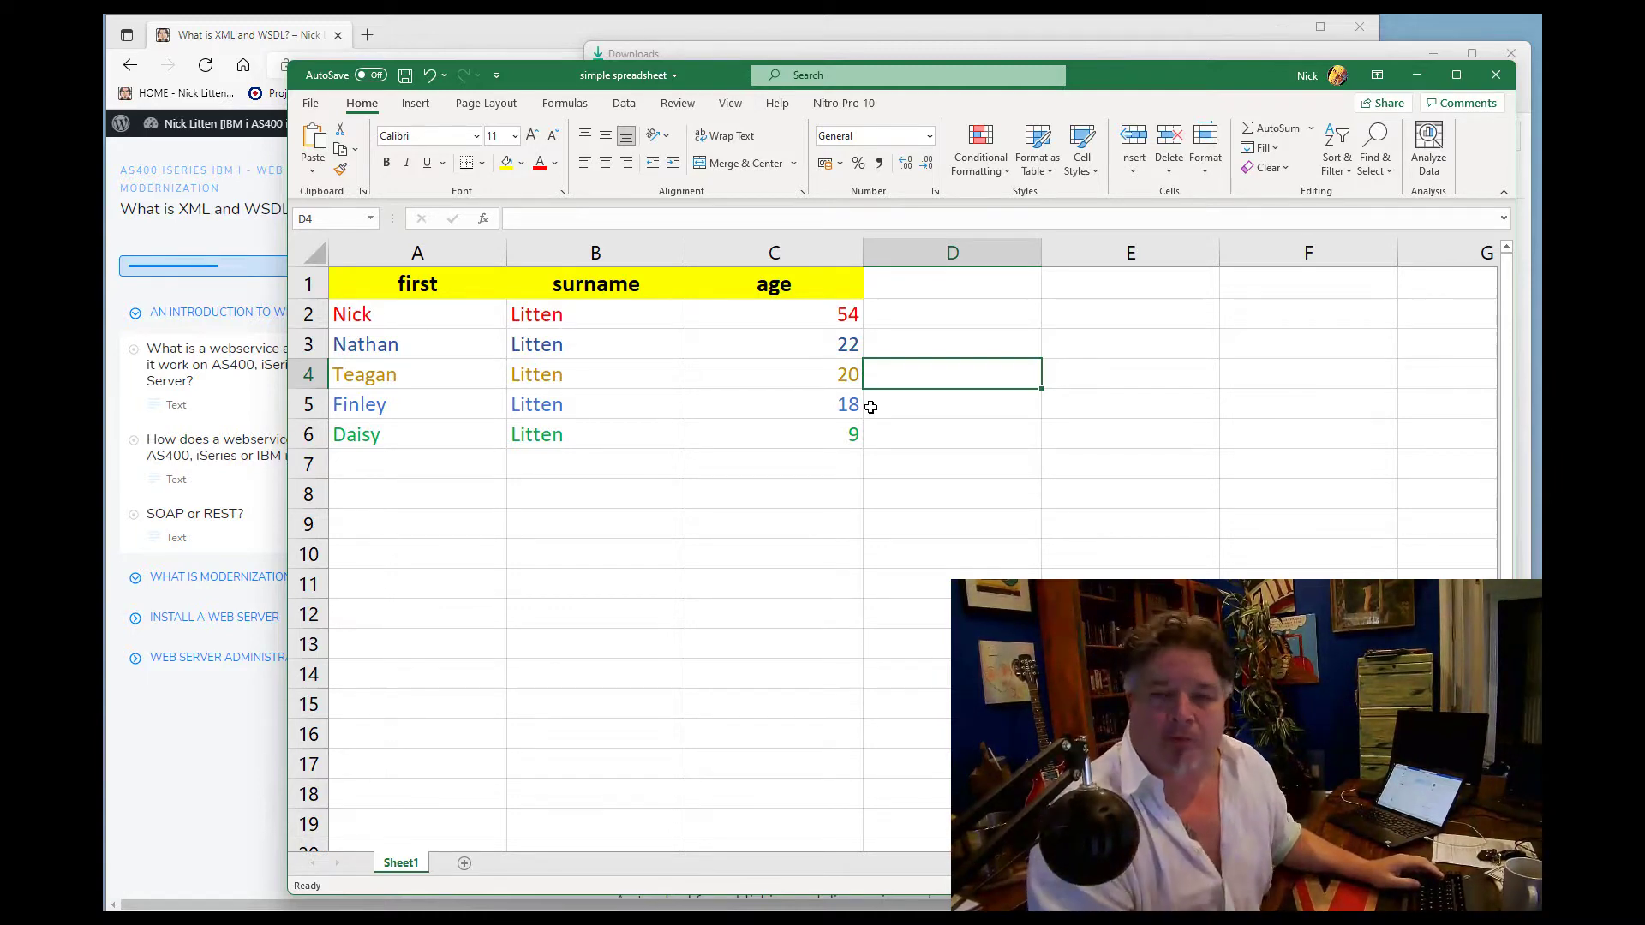
Open the simple spreadsheet .xlsx file from Downloads with Notepad++
key("alt+Tab")
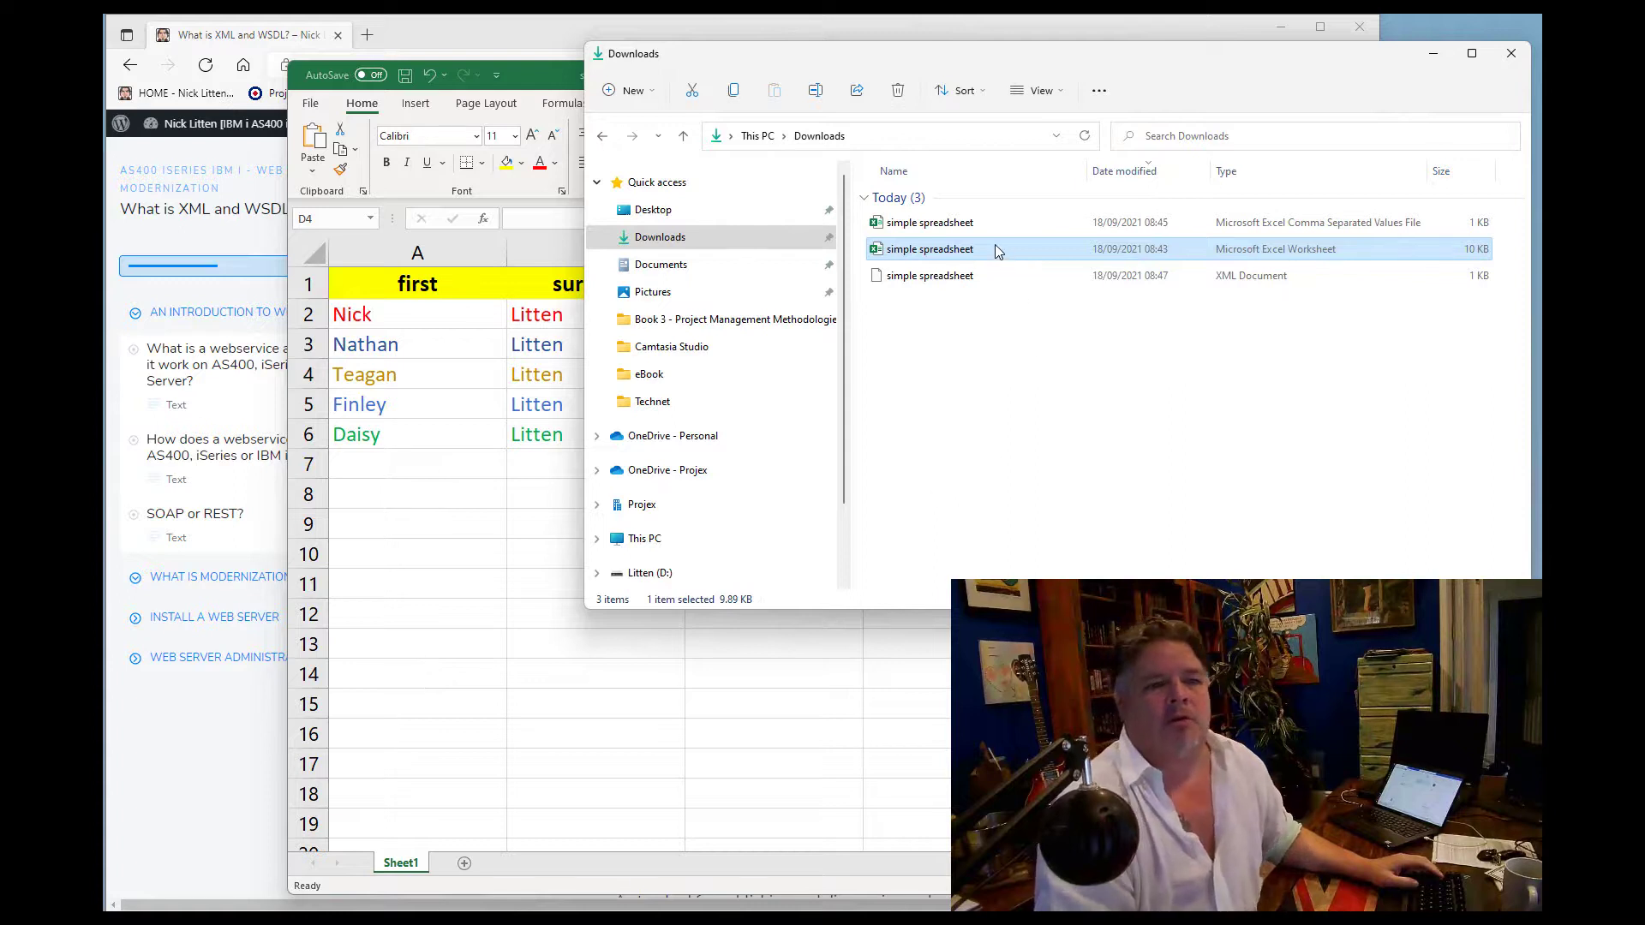
right_click(973, 258)
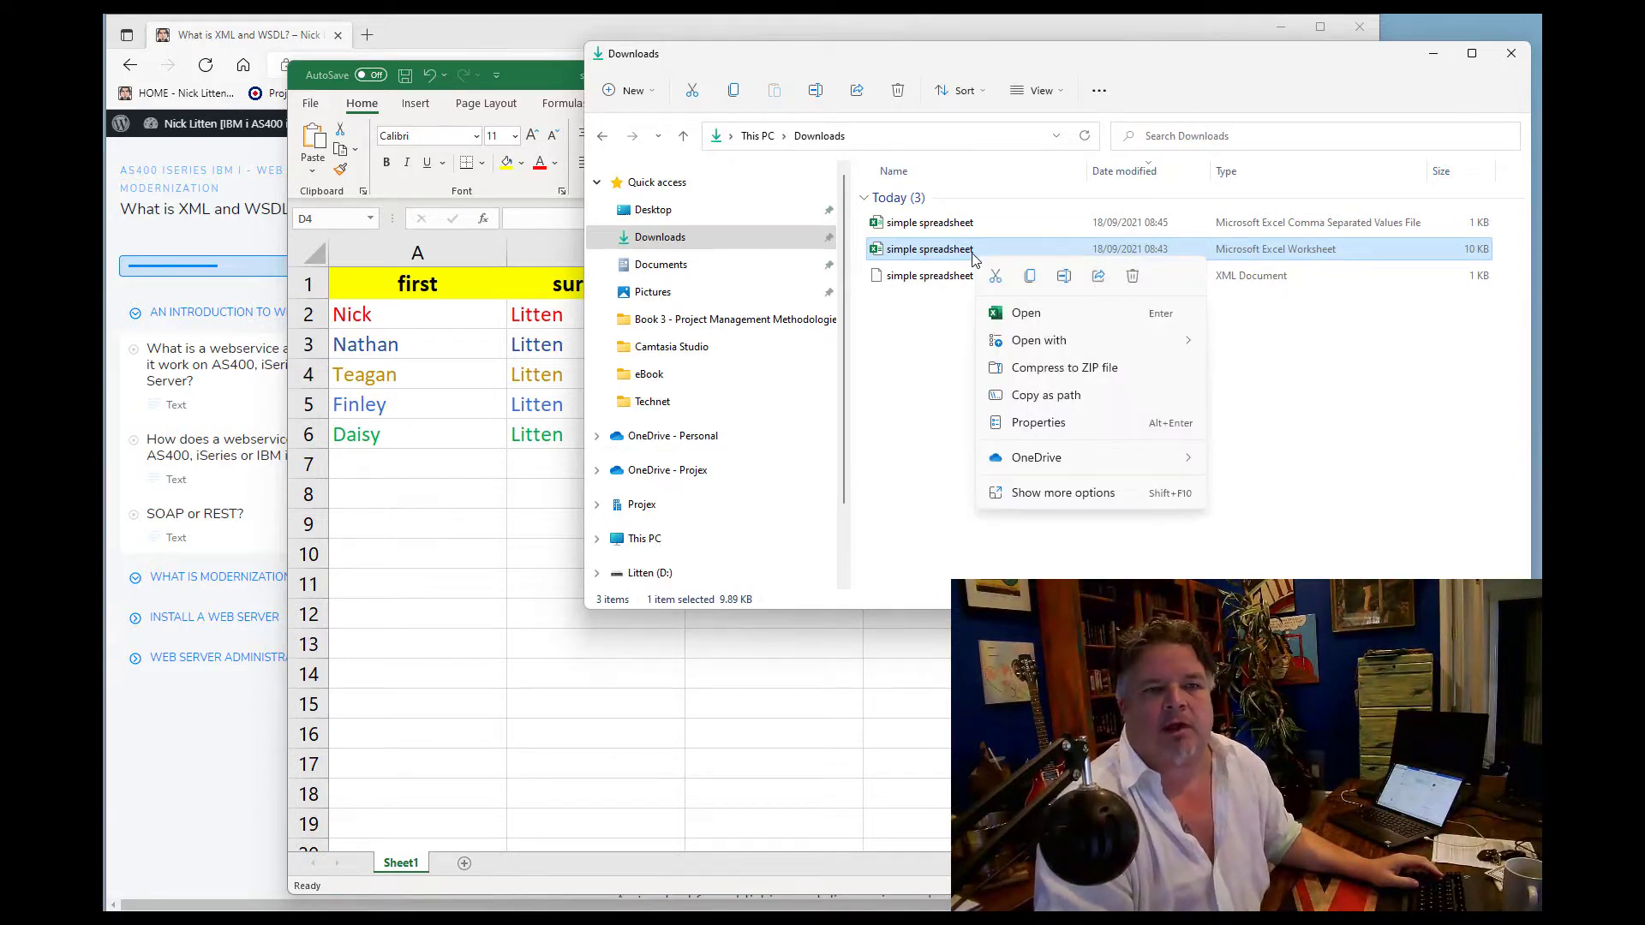
mouse_move(1189, 341)
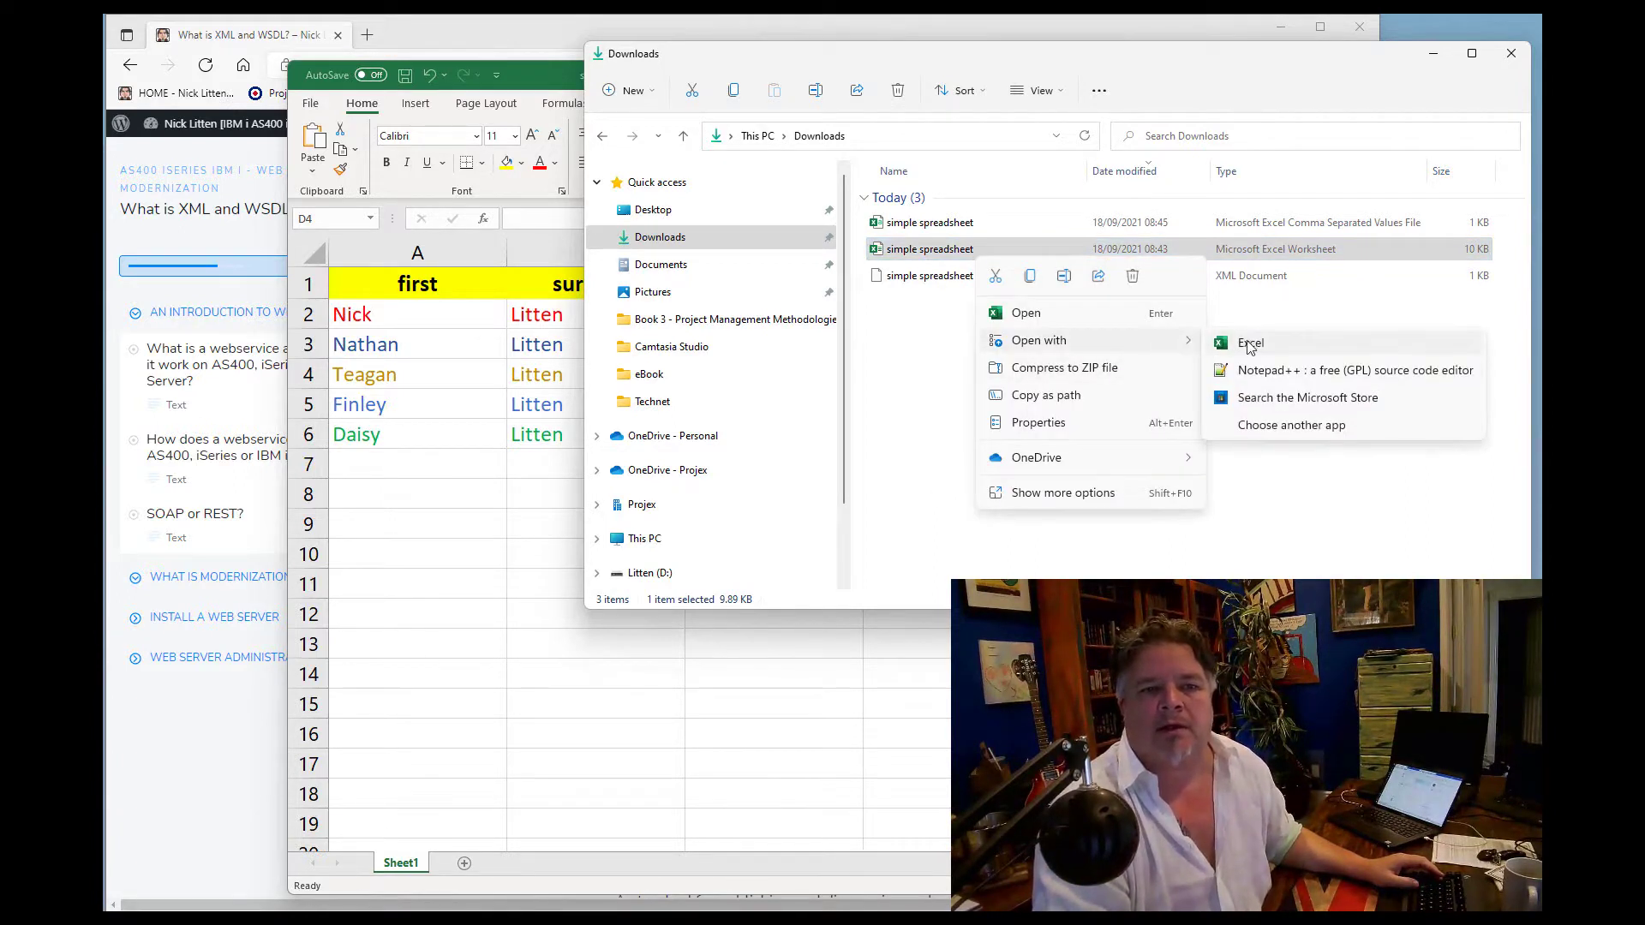
left_click(1260, 372)
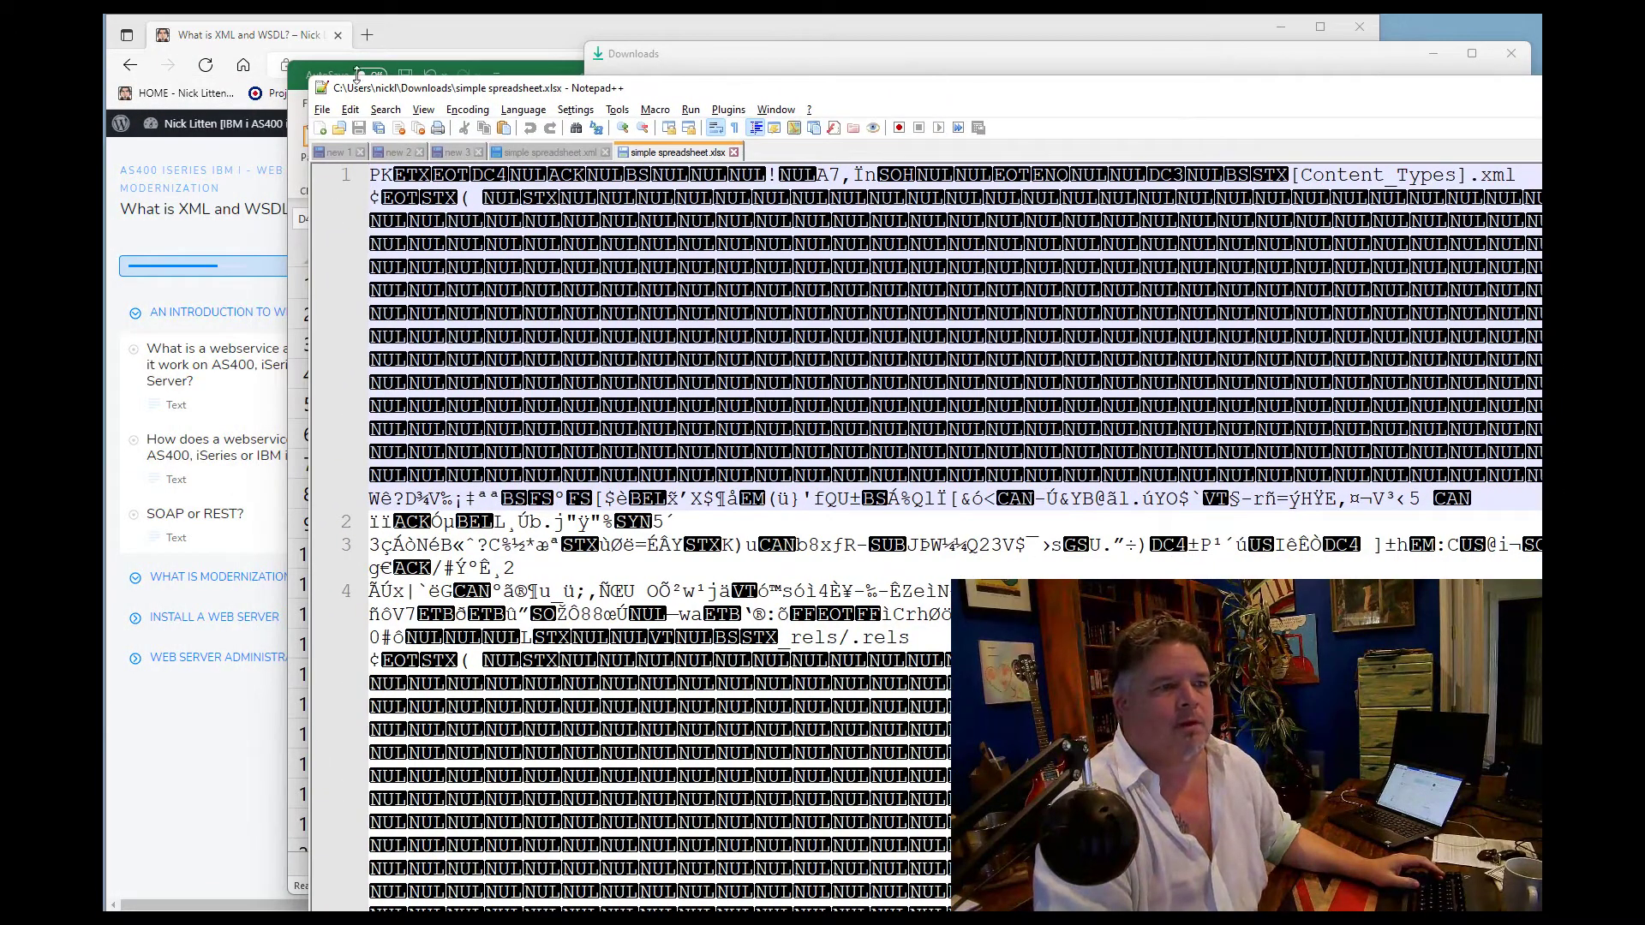
Resize and reposition Notepad++, scroll through the unreadable binary content, then minimise it
left_click_drag(306, 75, 985, 329)
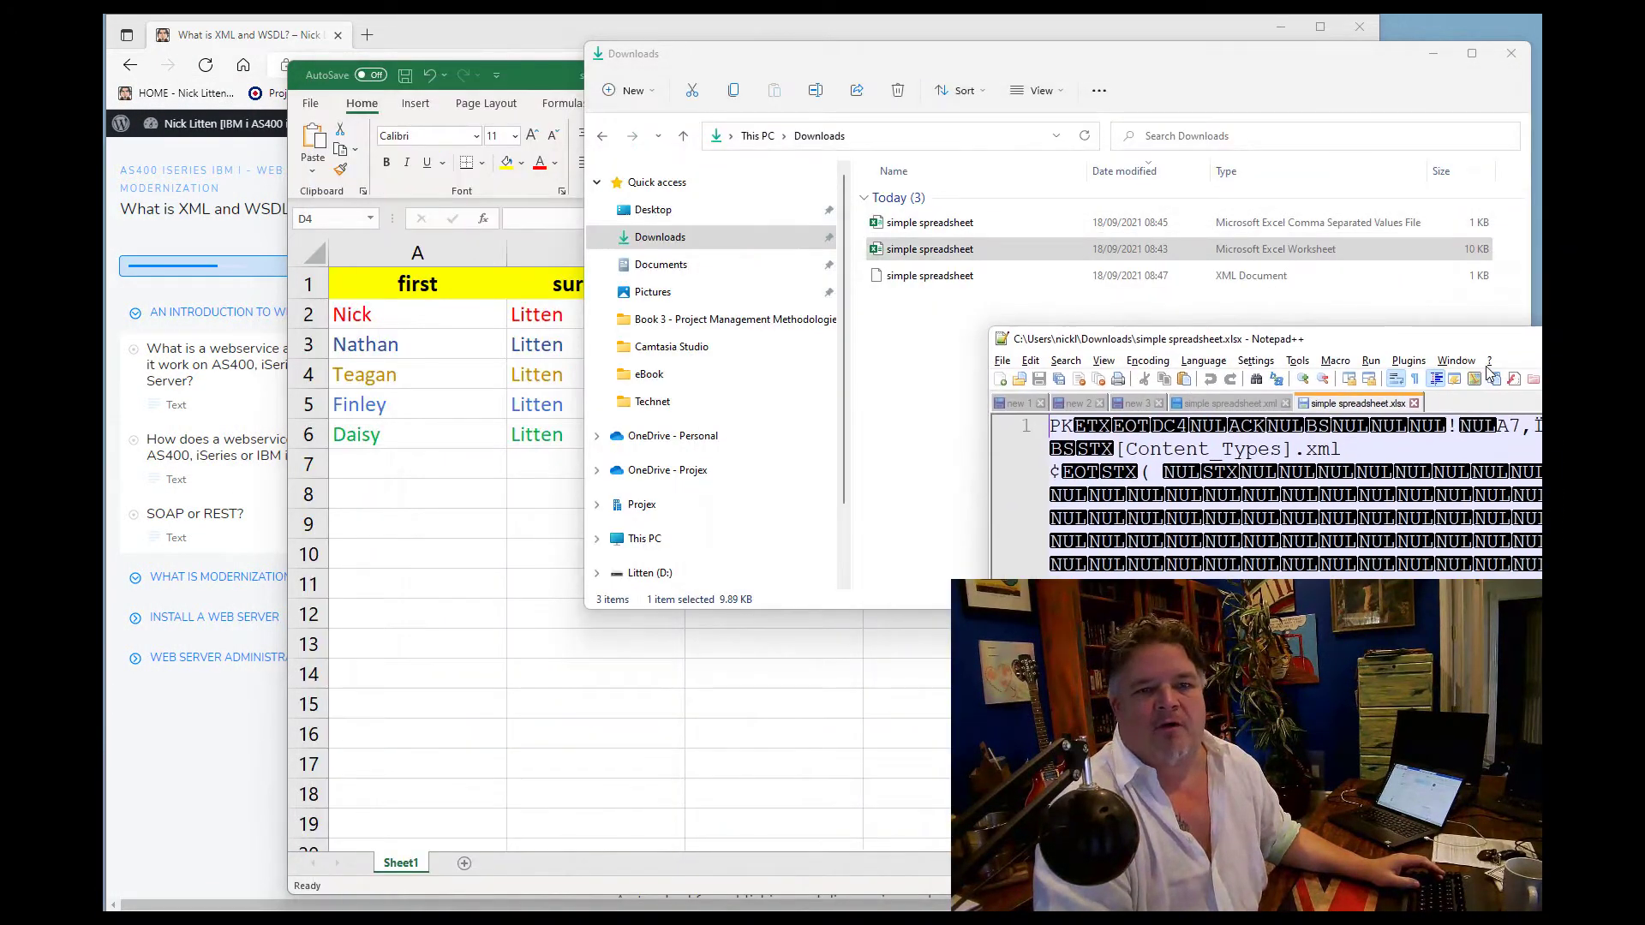
left_click_drag(1448, 343, 819, 49)
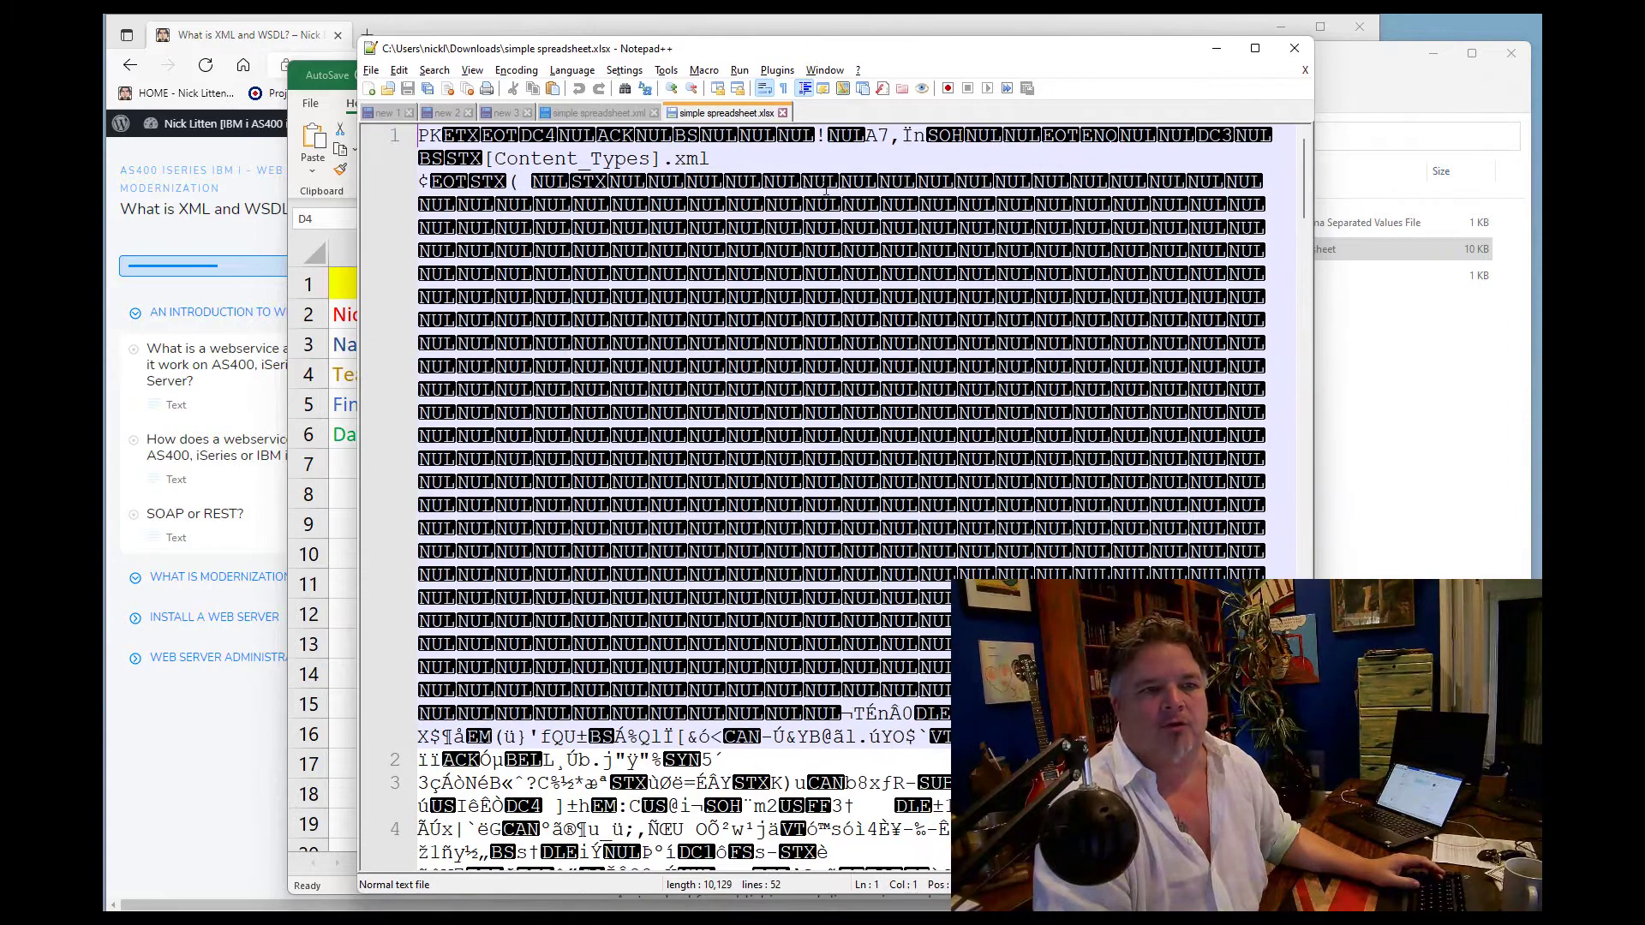
scroll(874, 346, "down", 15)
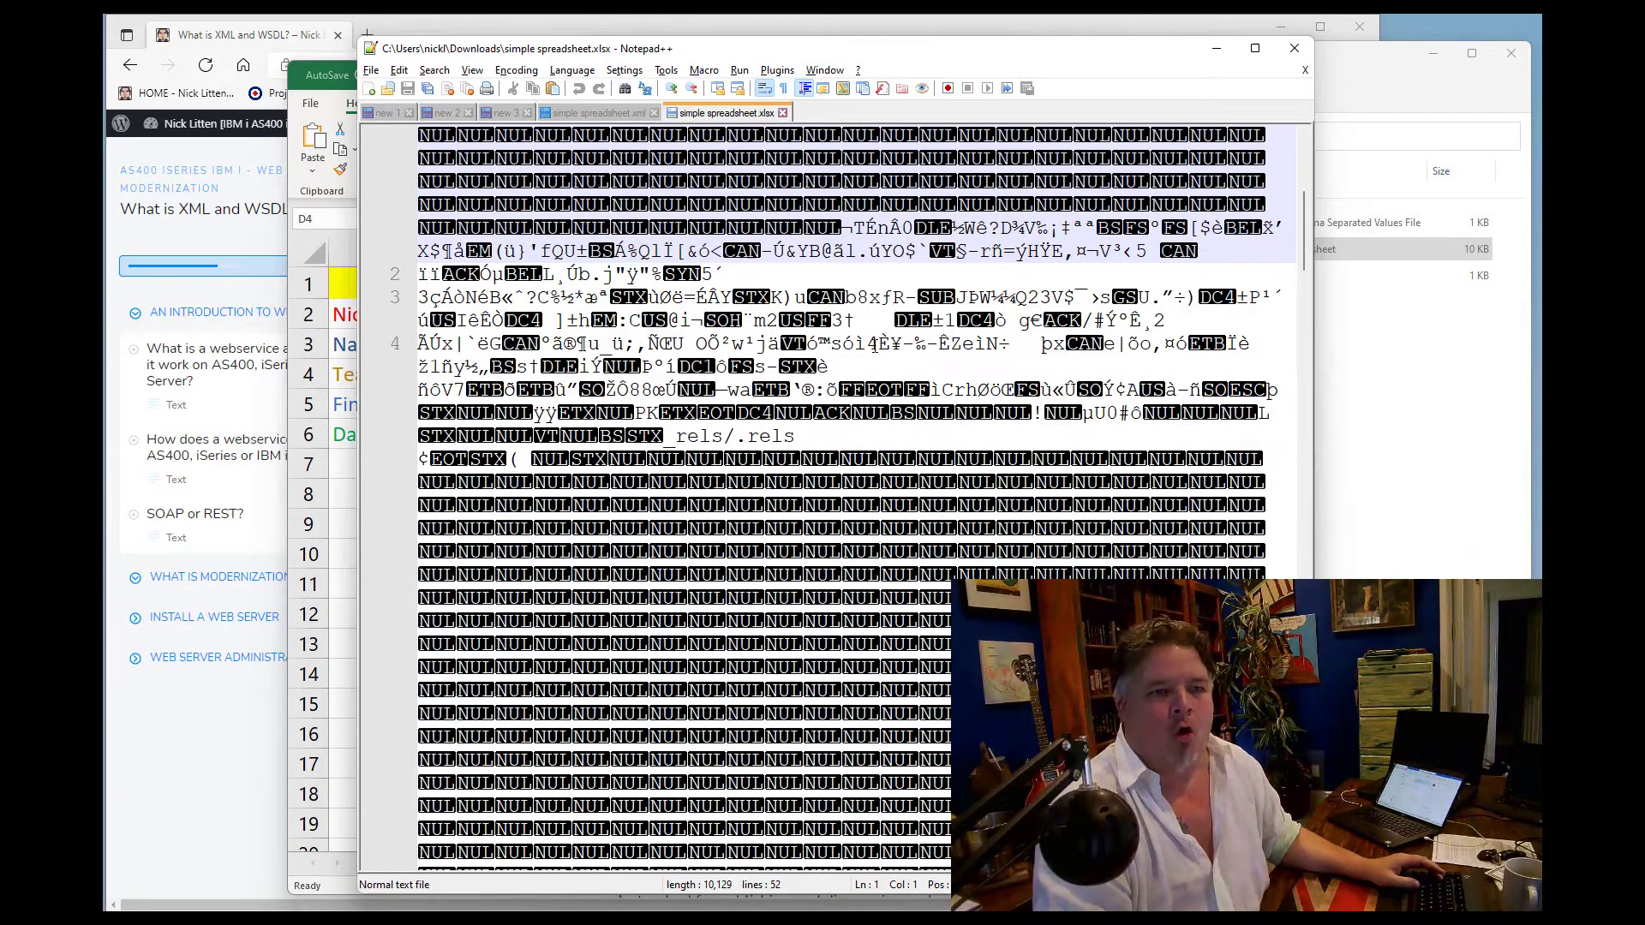
scroll(875, 350, "down", 15)
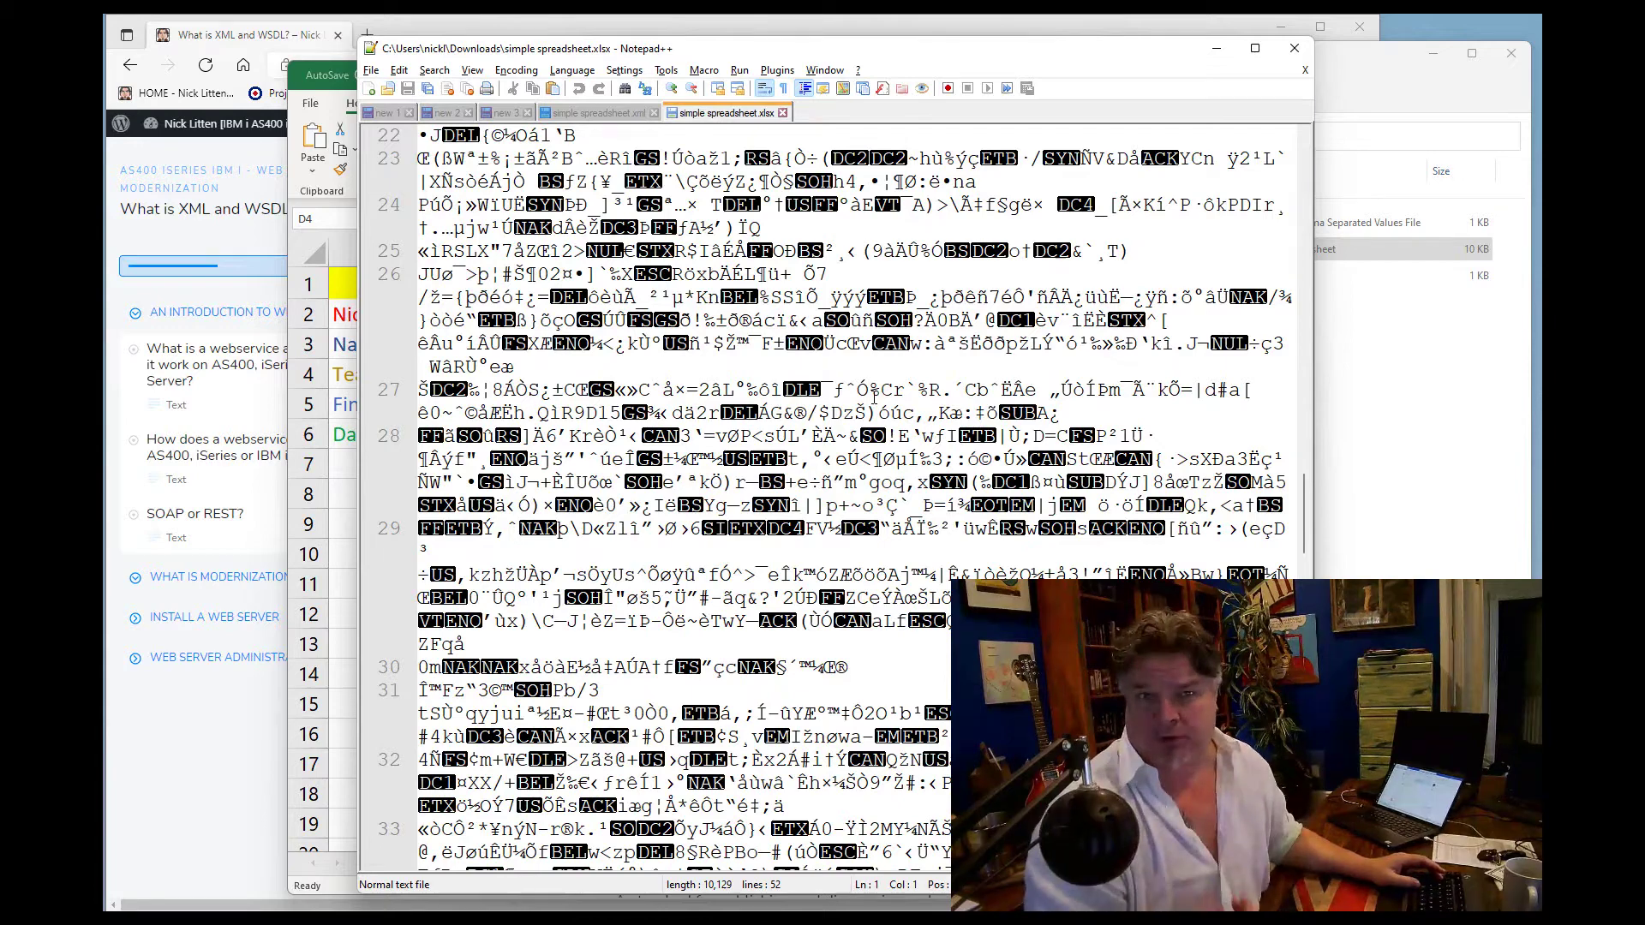
scroll(855, 499, "down", 7)
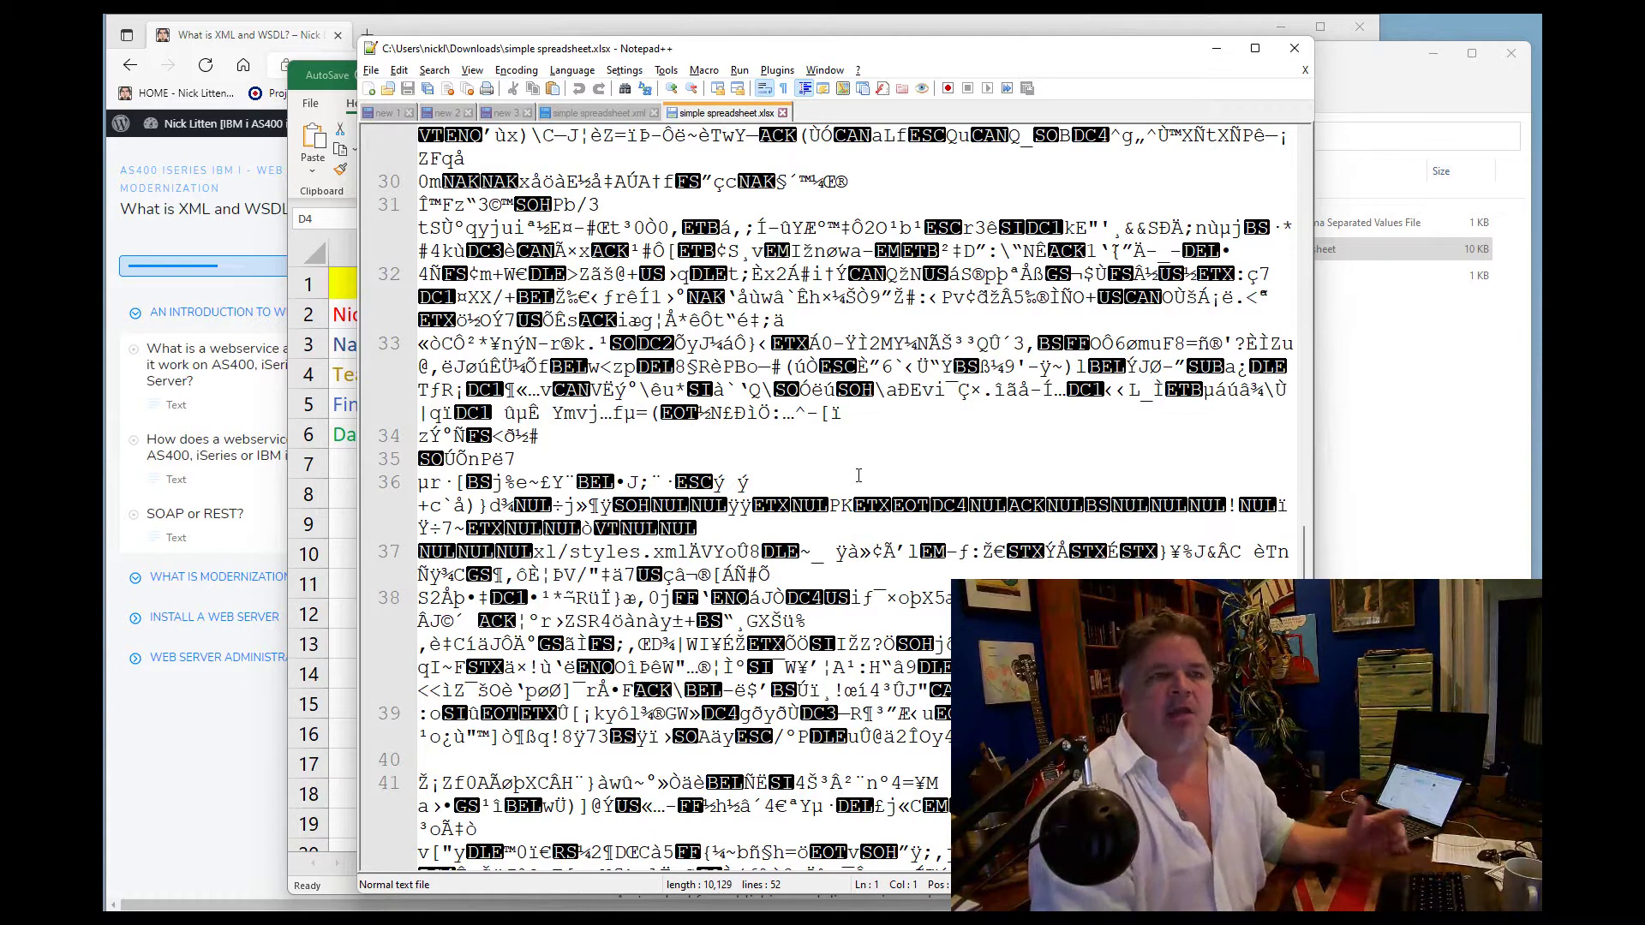
left_click(1218, 50)
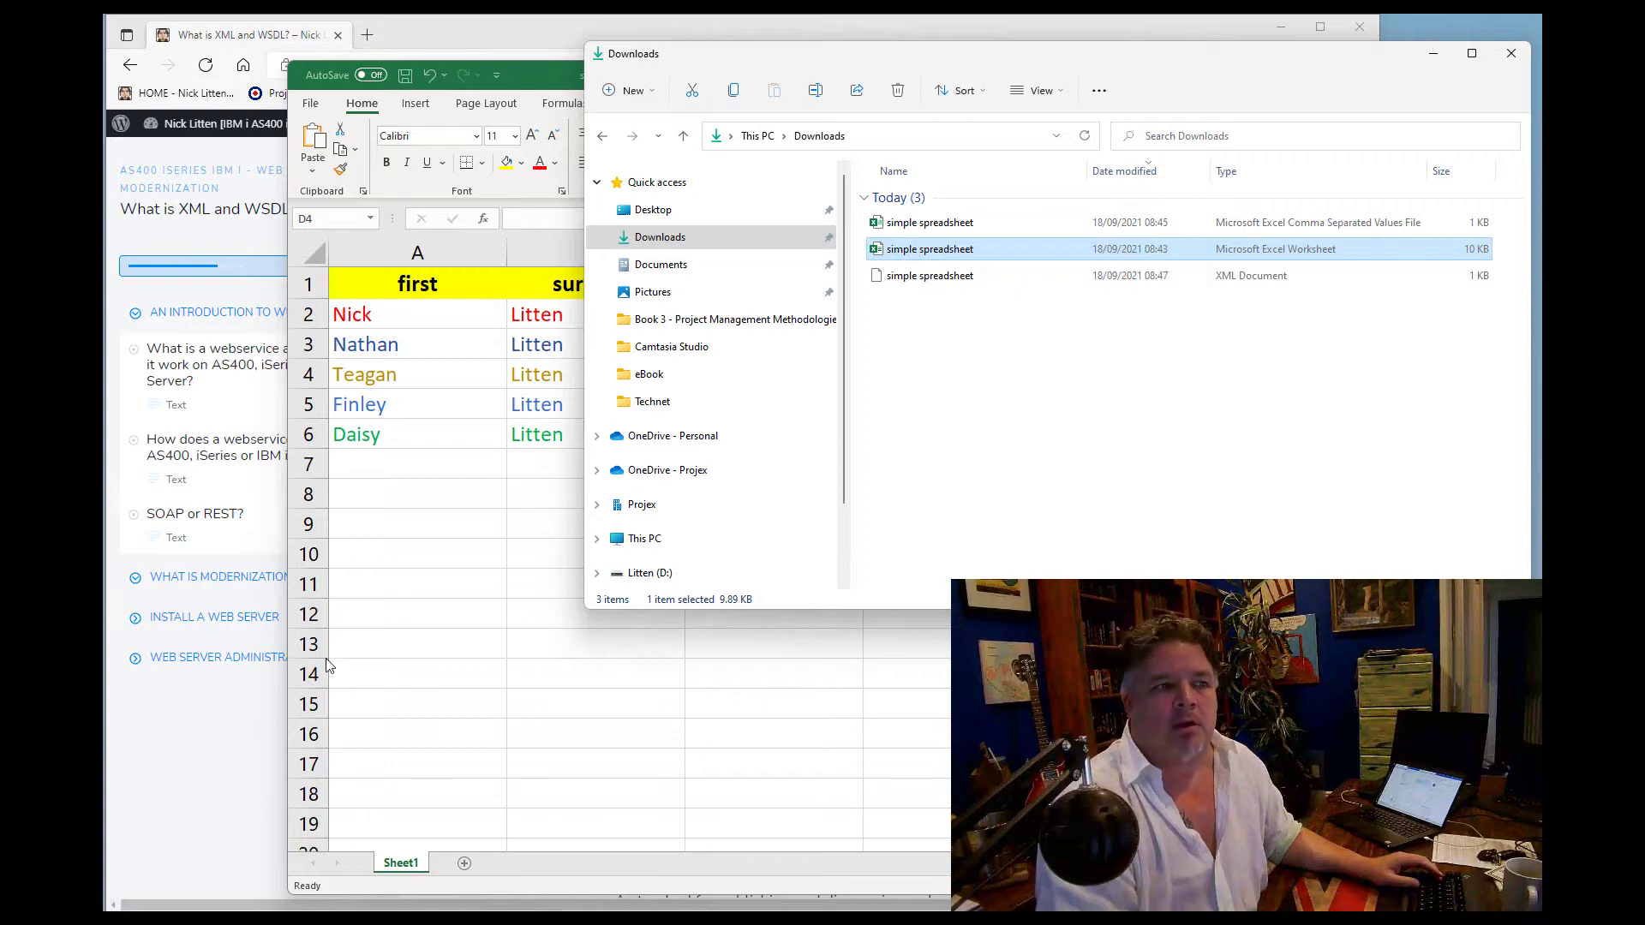
Save the workbook as CSV (MS-DOS) (*.csv) in Downloads, replacing the existing CSV file
left_click(435, 574)
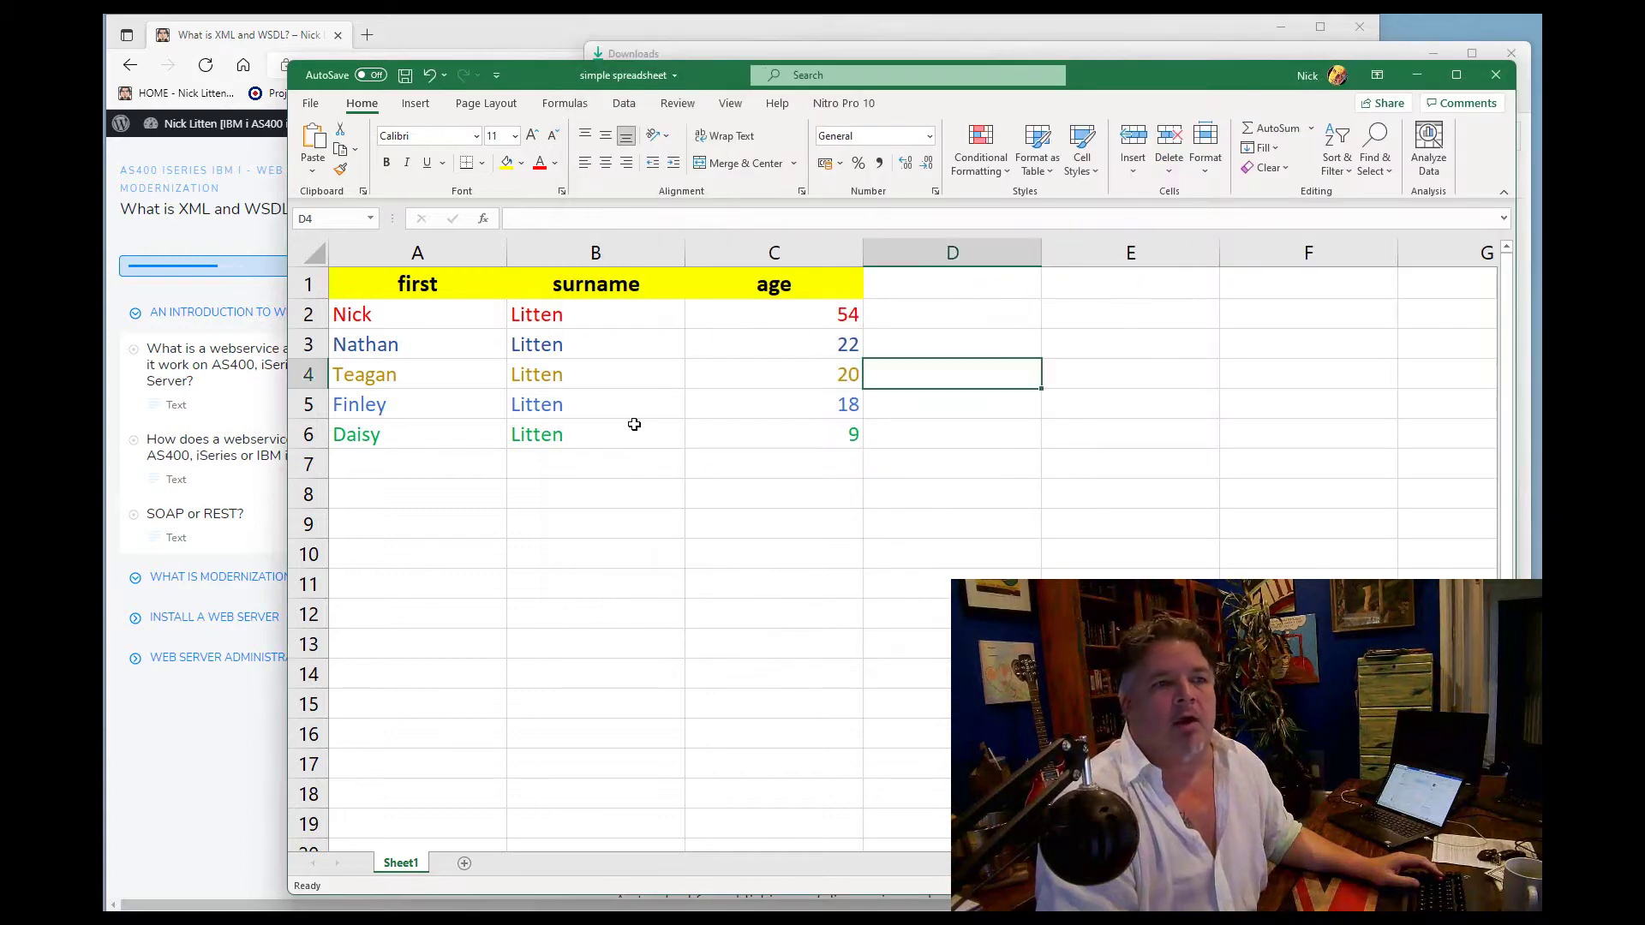
left_click(312, 103)
left_click(358, 333)
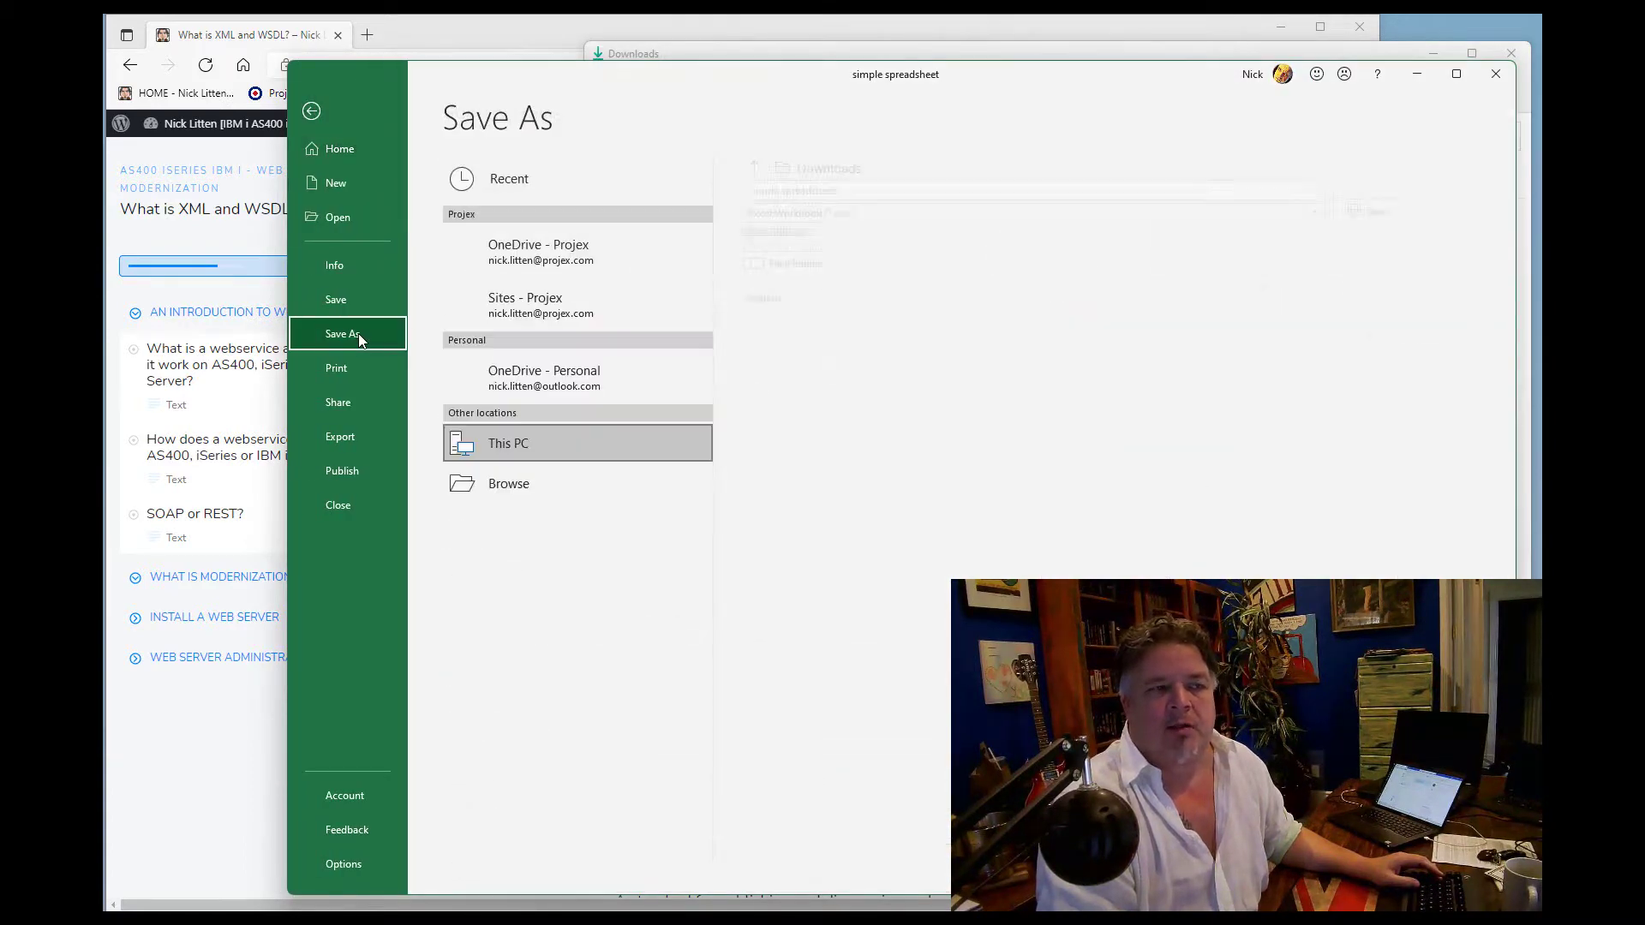
left_click(1316, 216)
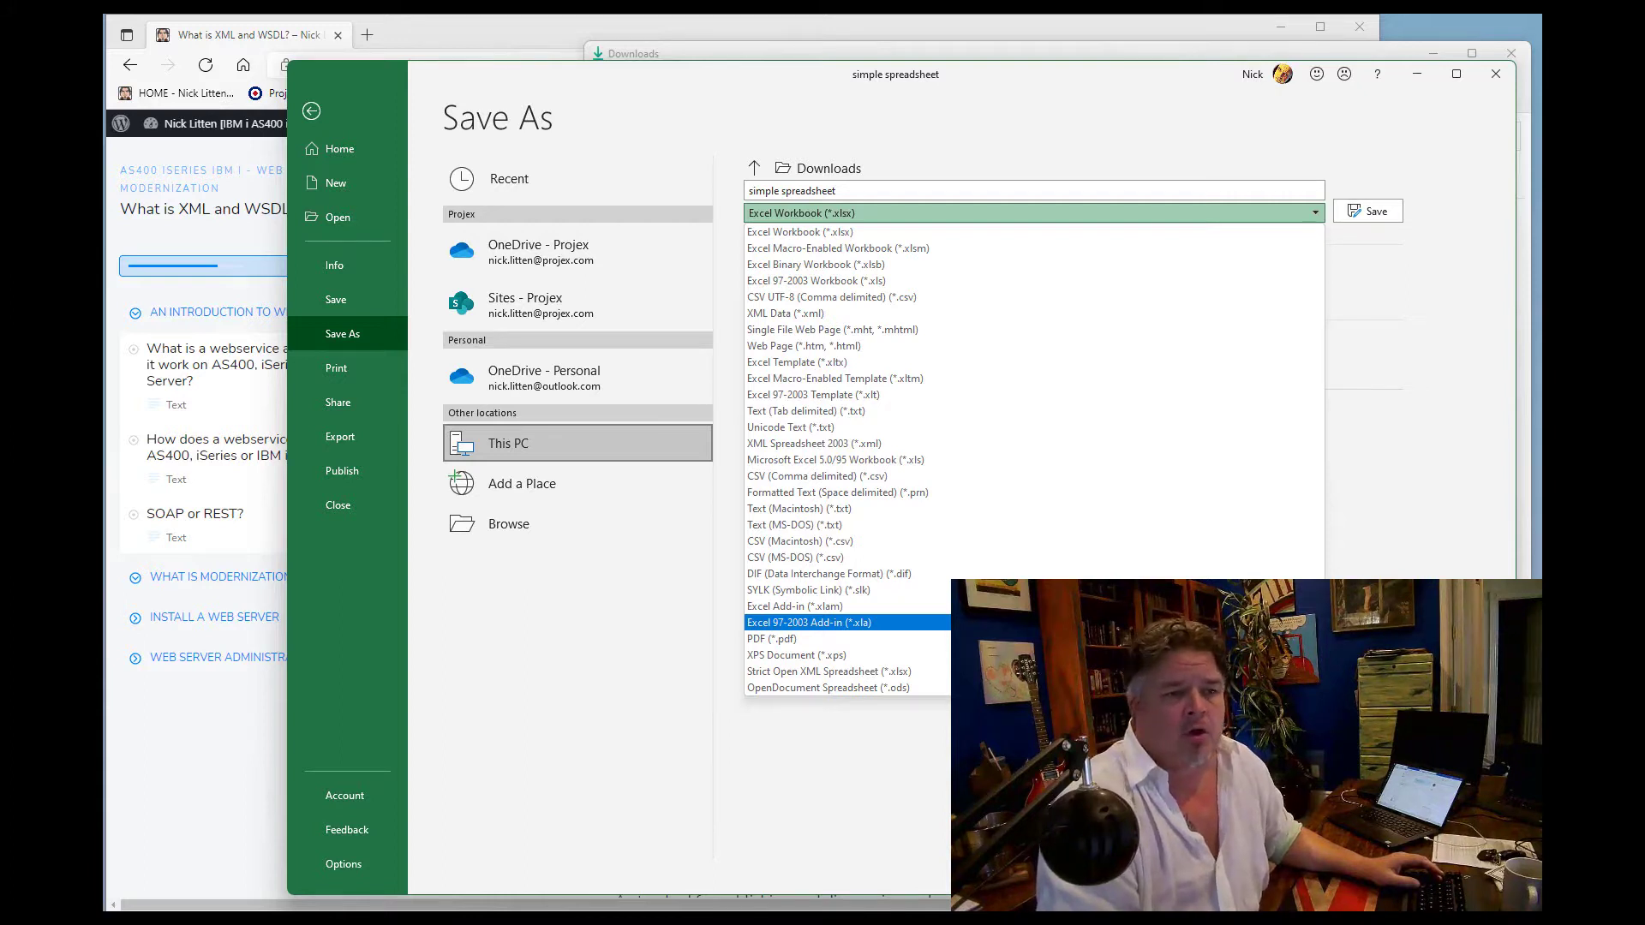
left_click(800, 559)
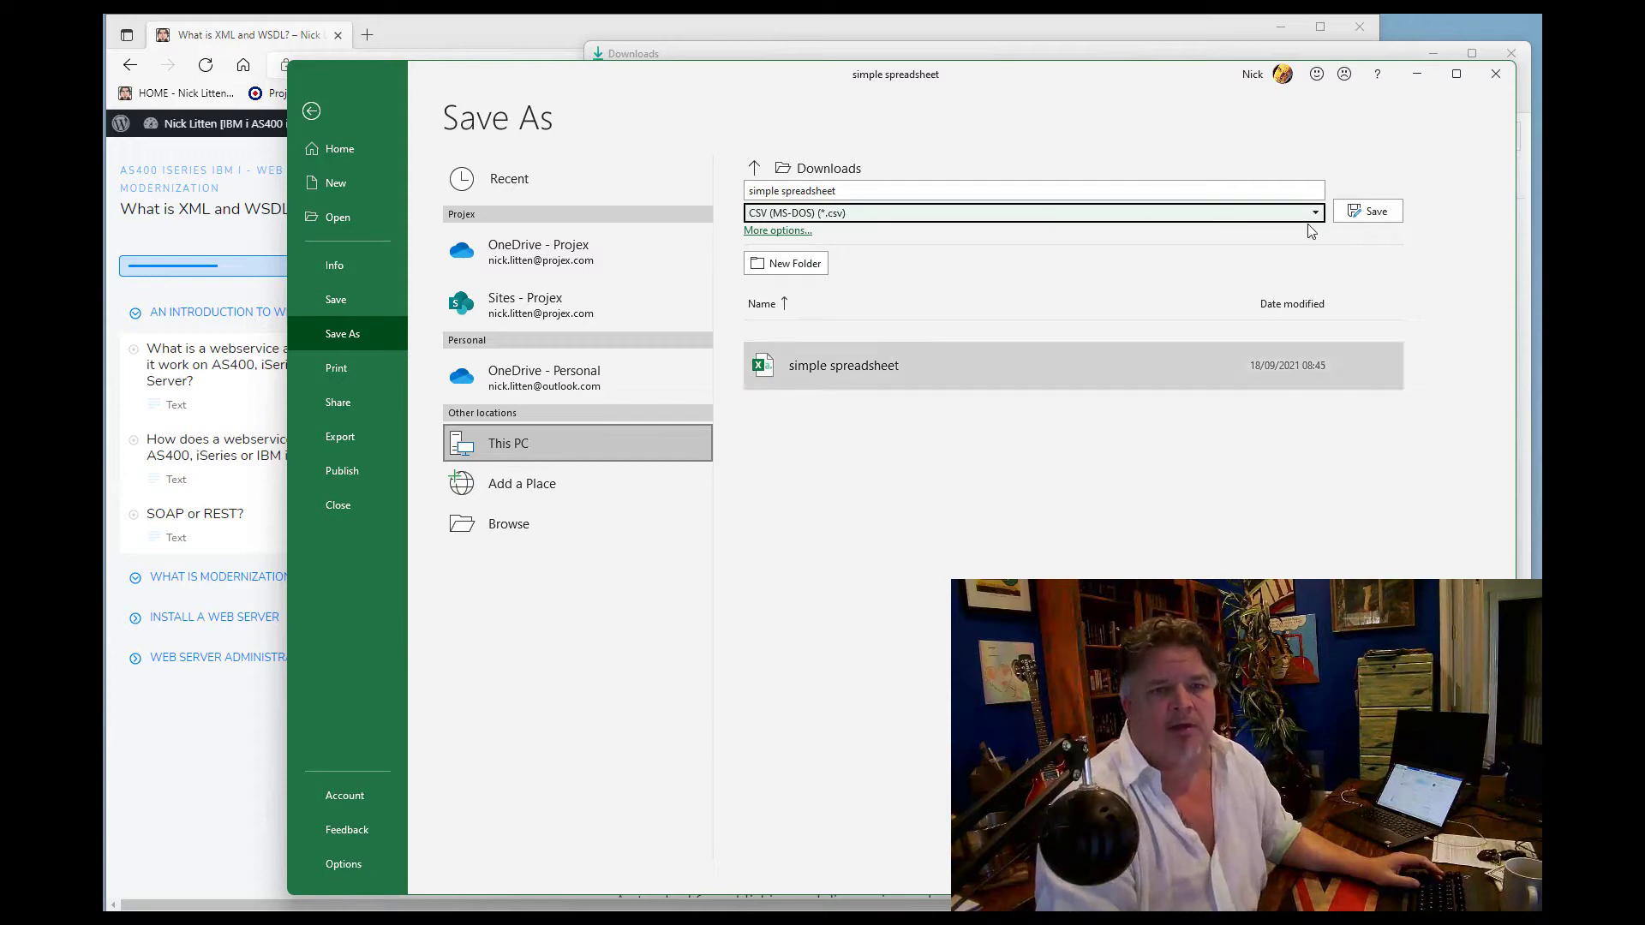
left_click(1367, 210)
left_click(851, 532)
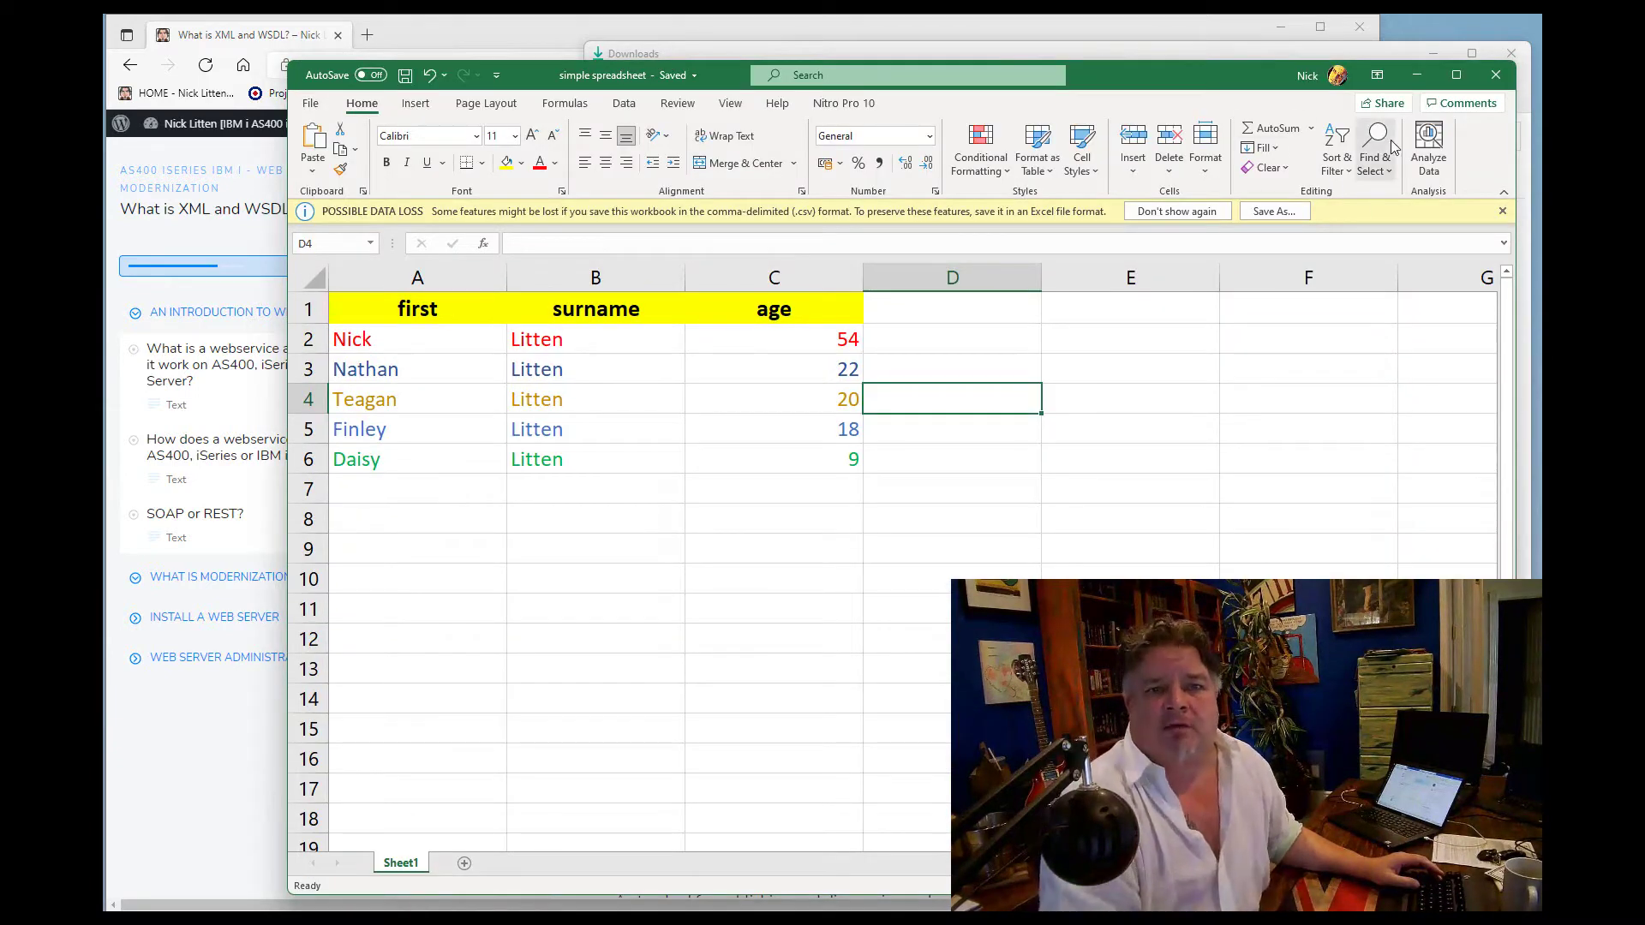
Close Excel, select the new 1 KB CSV file, and highlight the whole worksheet
left_click(1497, 76)
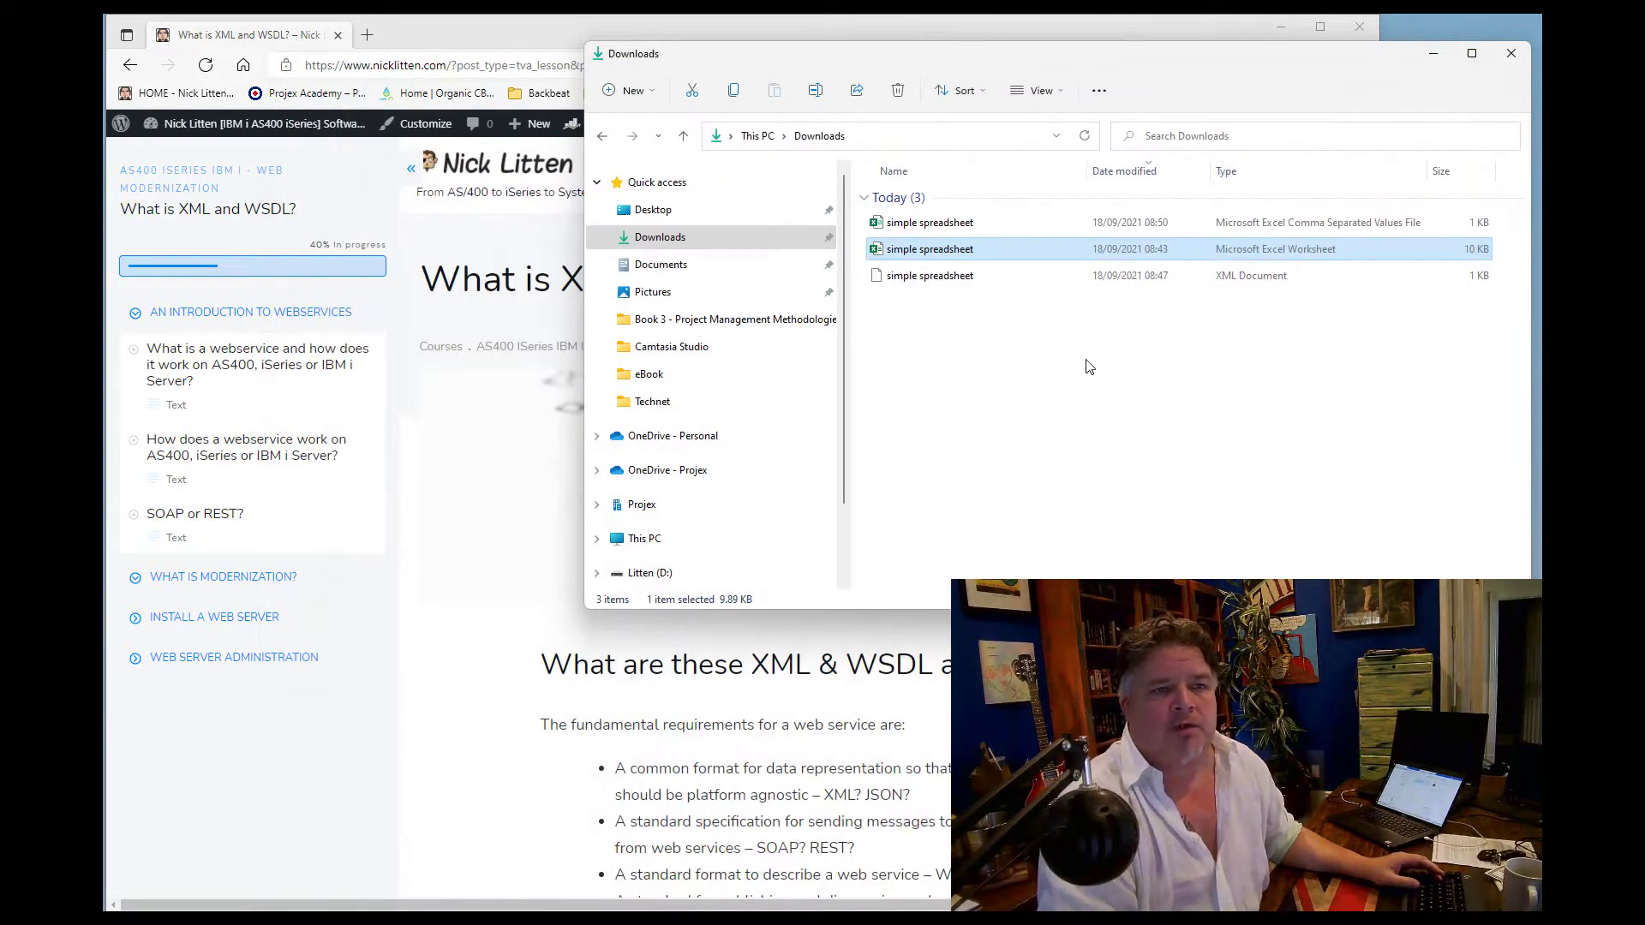
left_click(967, 228)
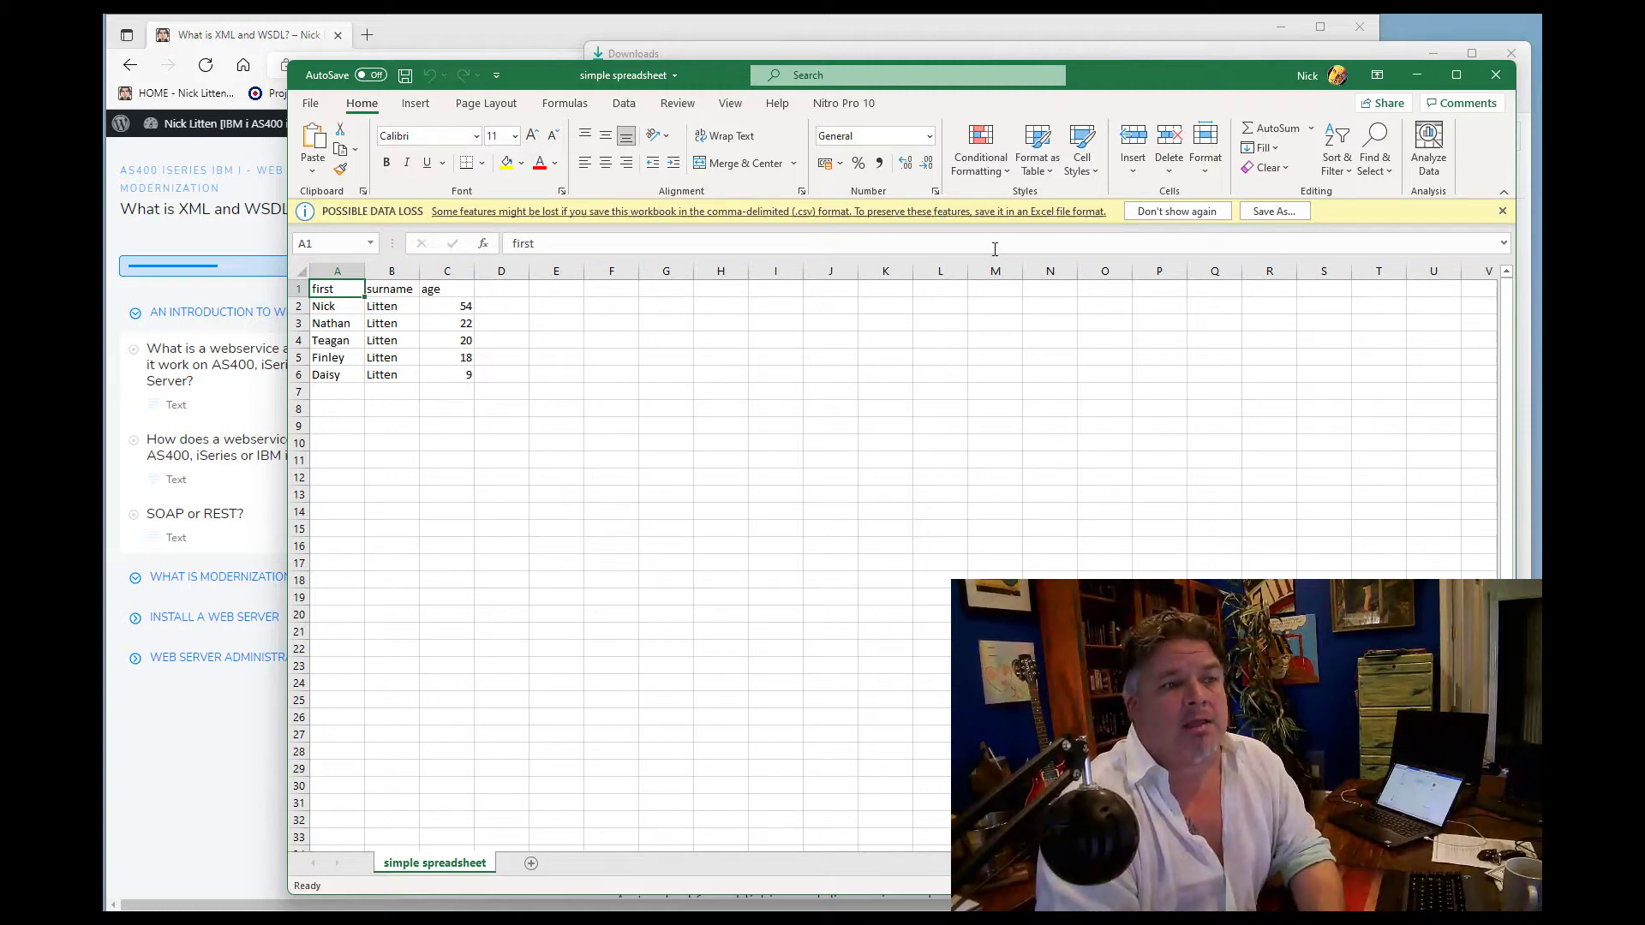
left_click(303, 272)
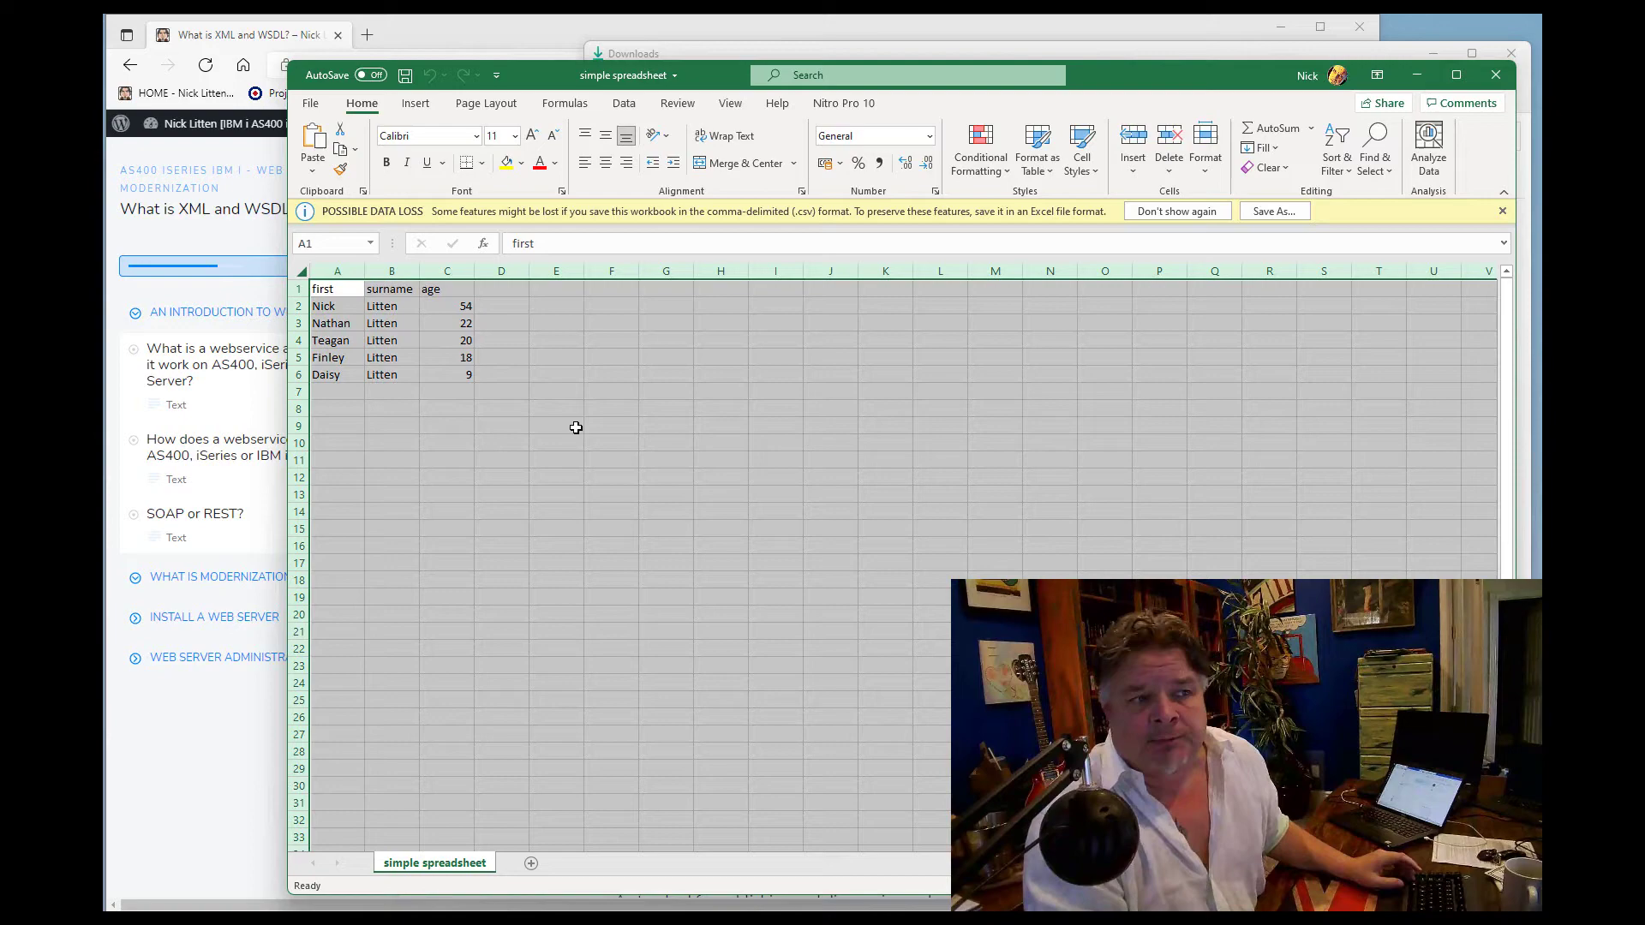
scroll(574, 428, "up", 10, "ctrl")
left_click(769, 479)
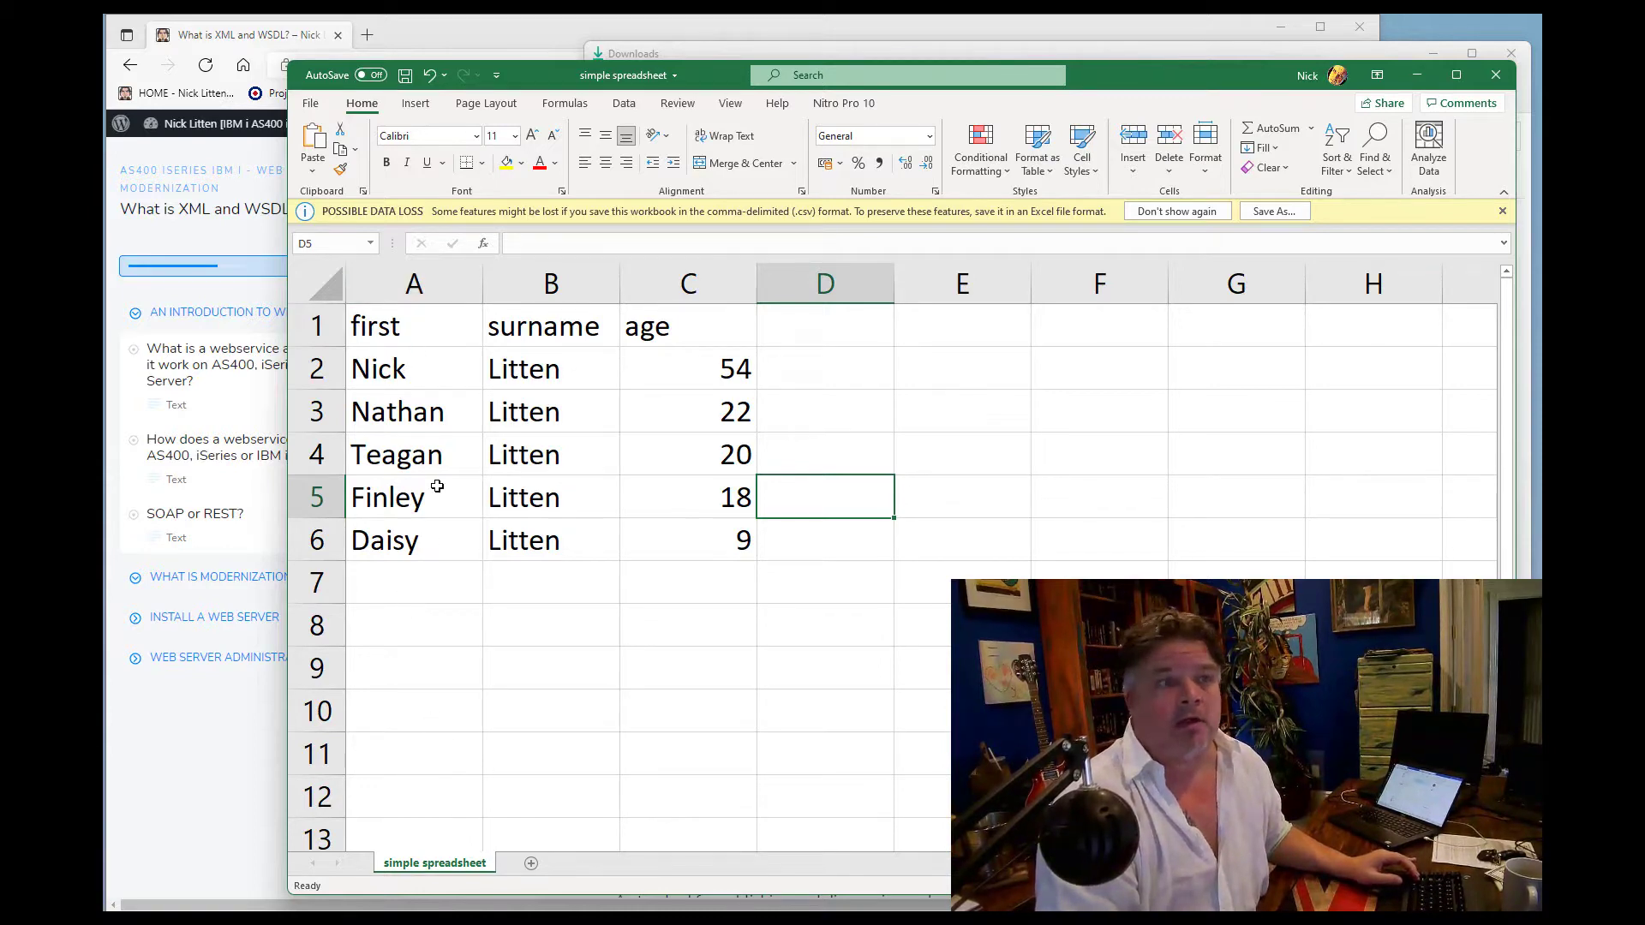
Highlight the header row and data range A2:C6, then close the workbook
left_click(317, 327)
left_click(390, 368)
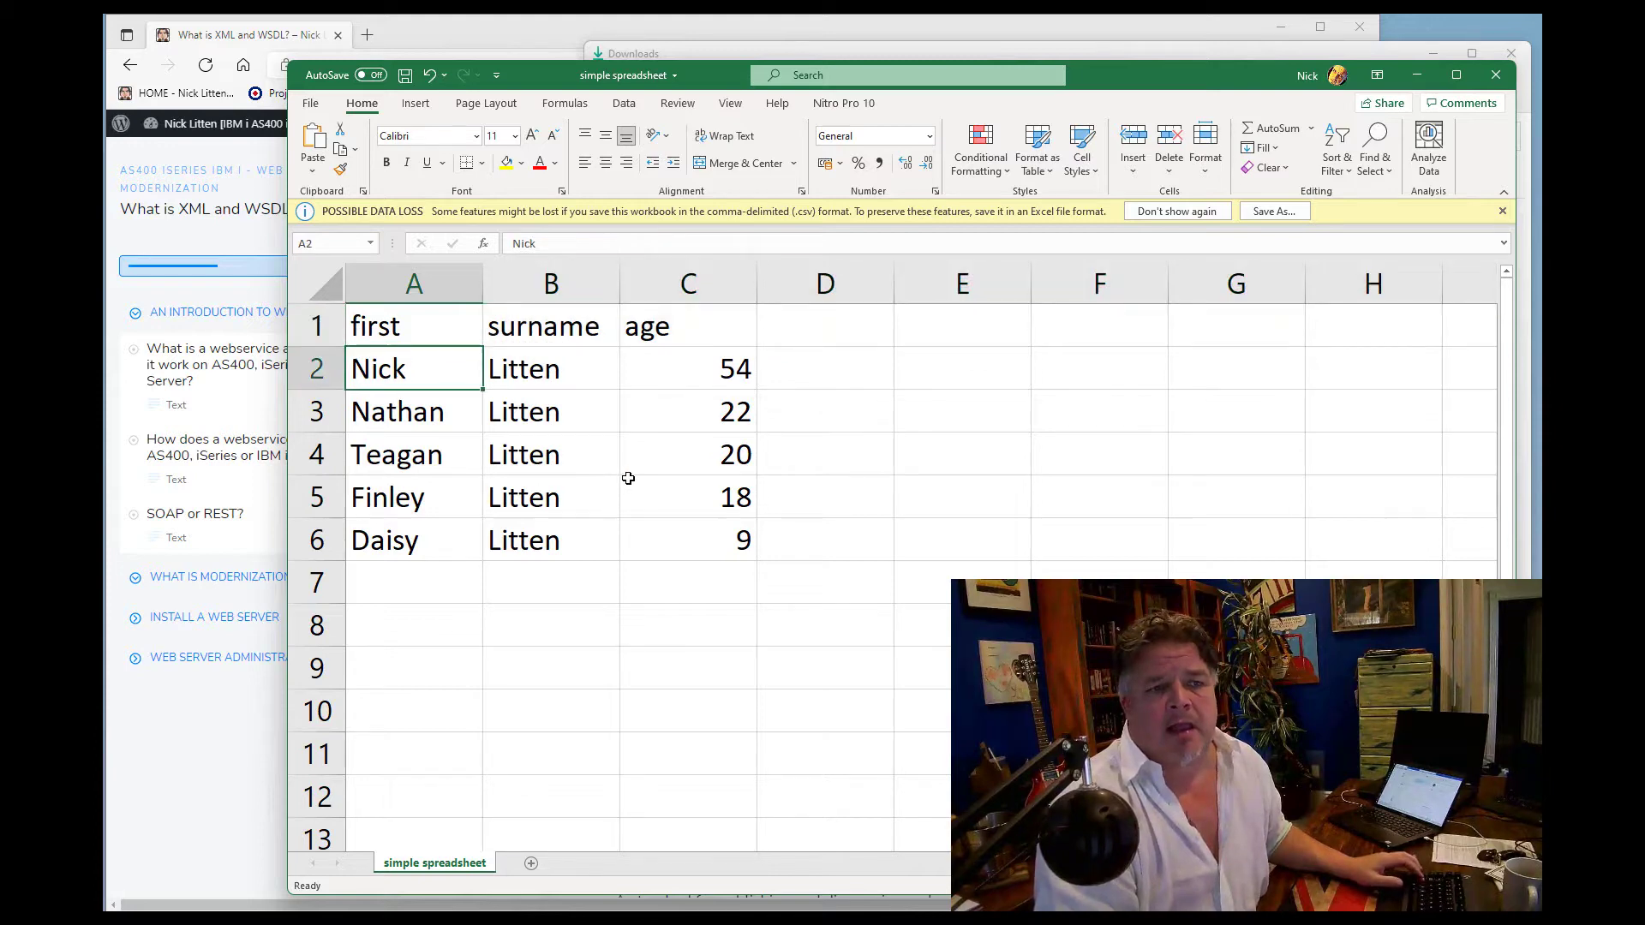
left_click(678, 538, "shift")
left_click(992, 499)
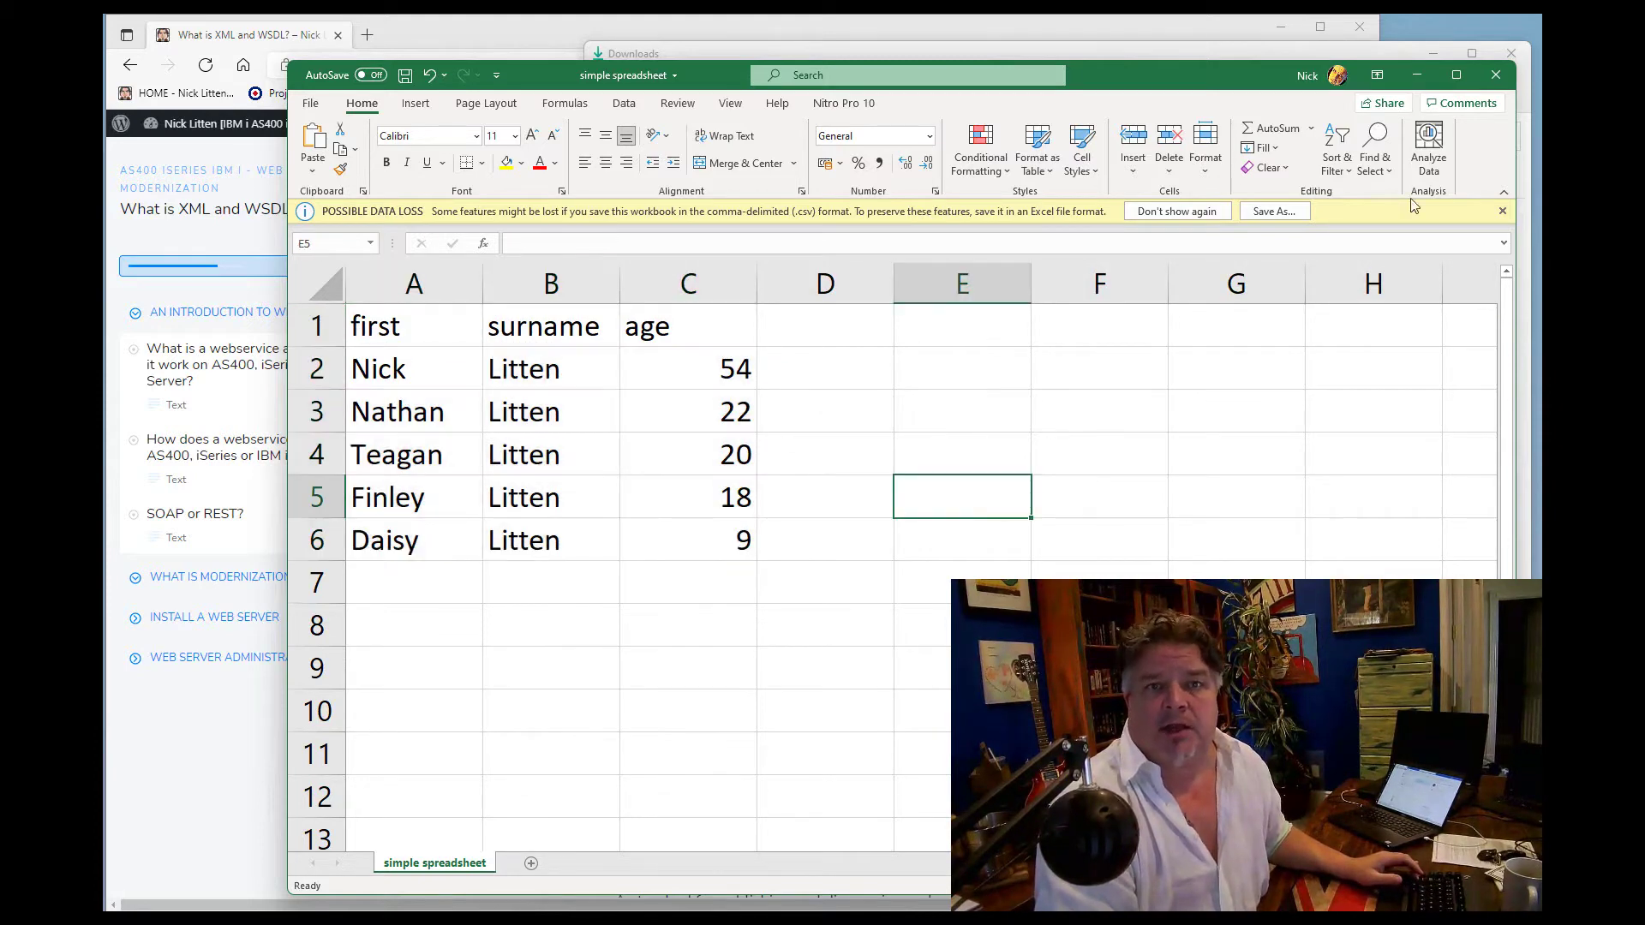
left_click(1485, 77)
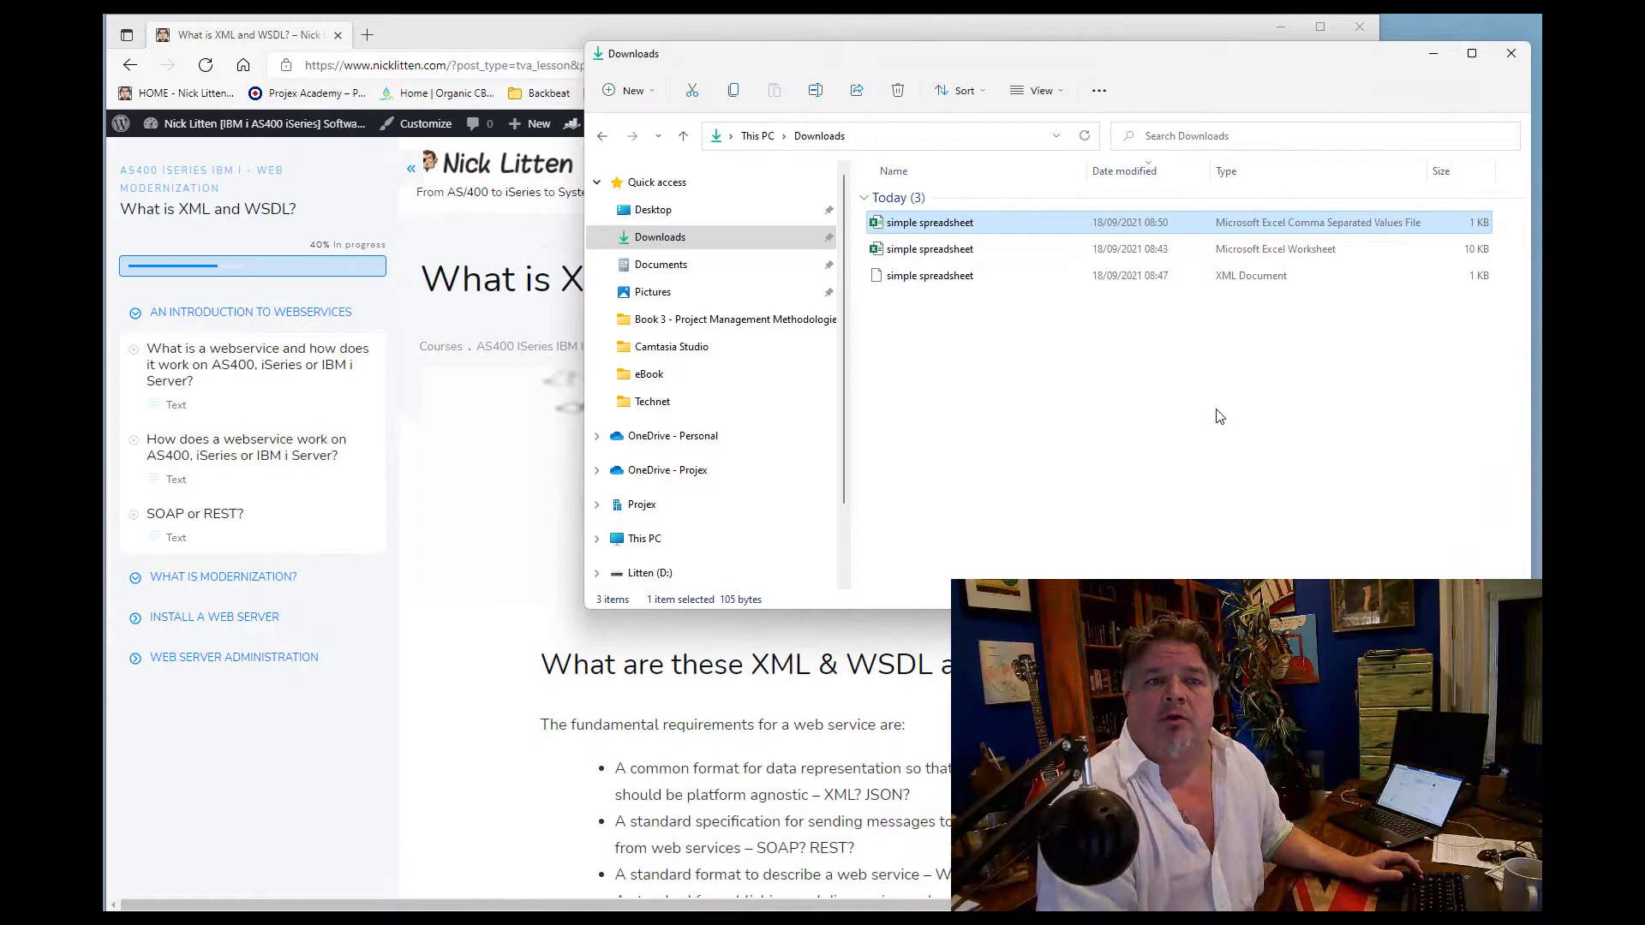
Open simple spreadsheet.csv in Notepad++ and compare it against the binary xlsx tab
right_click(970, 226)
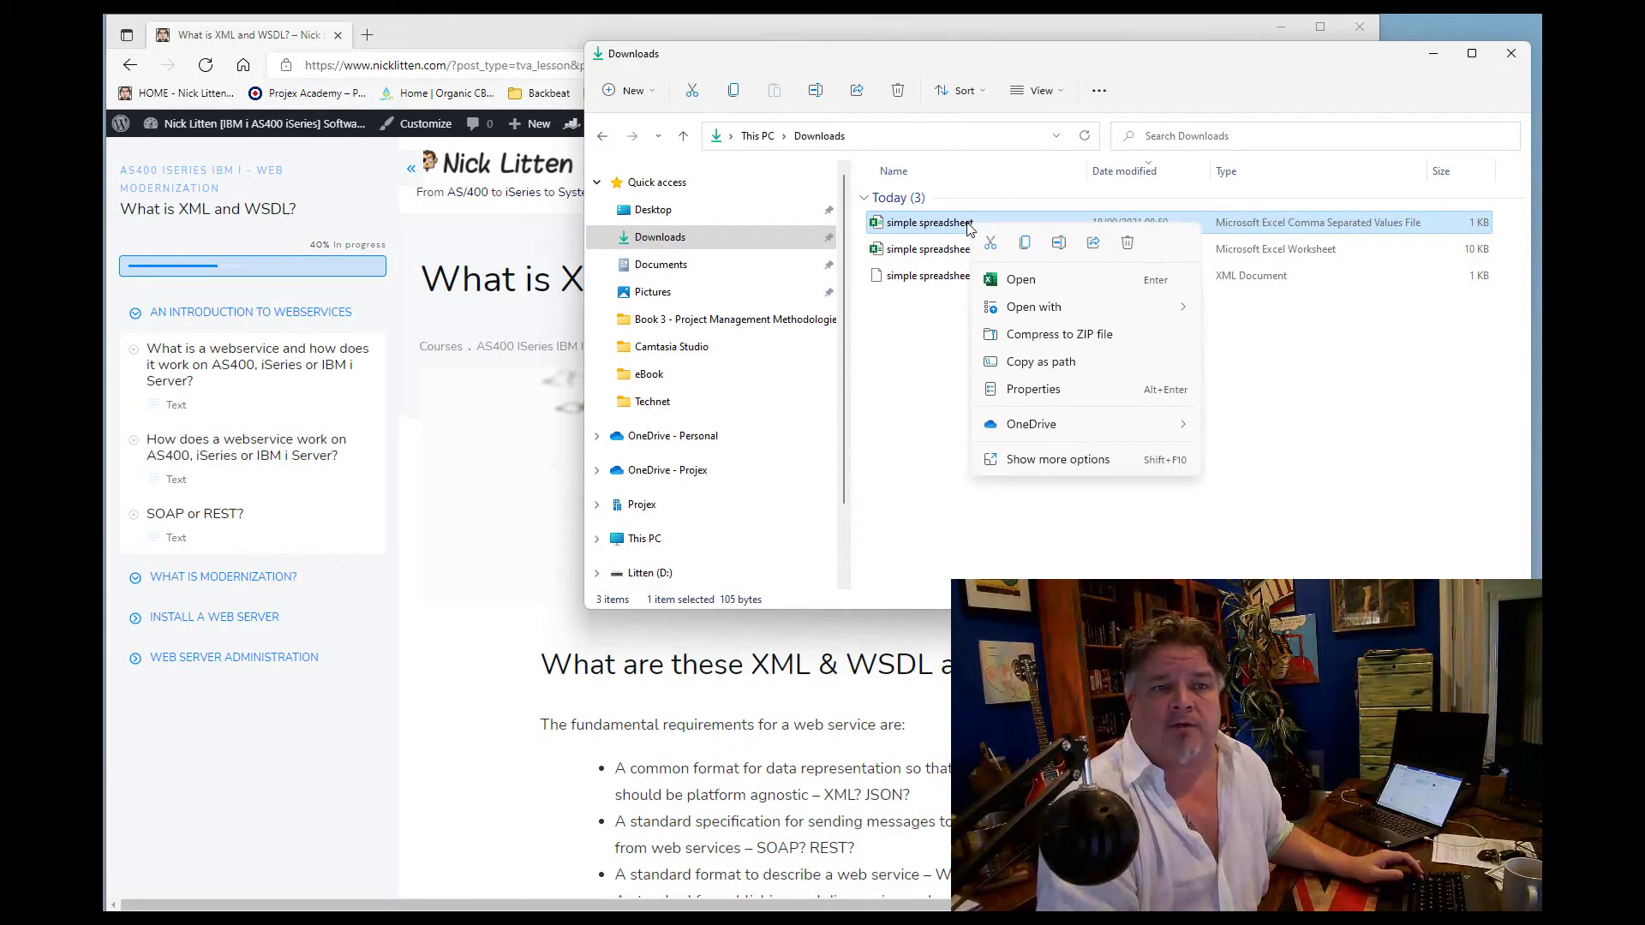
mouse_move(1152, 309)
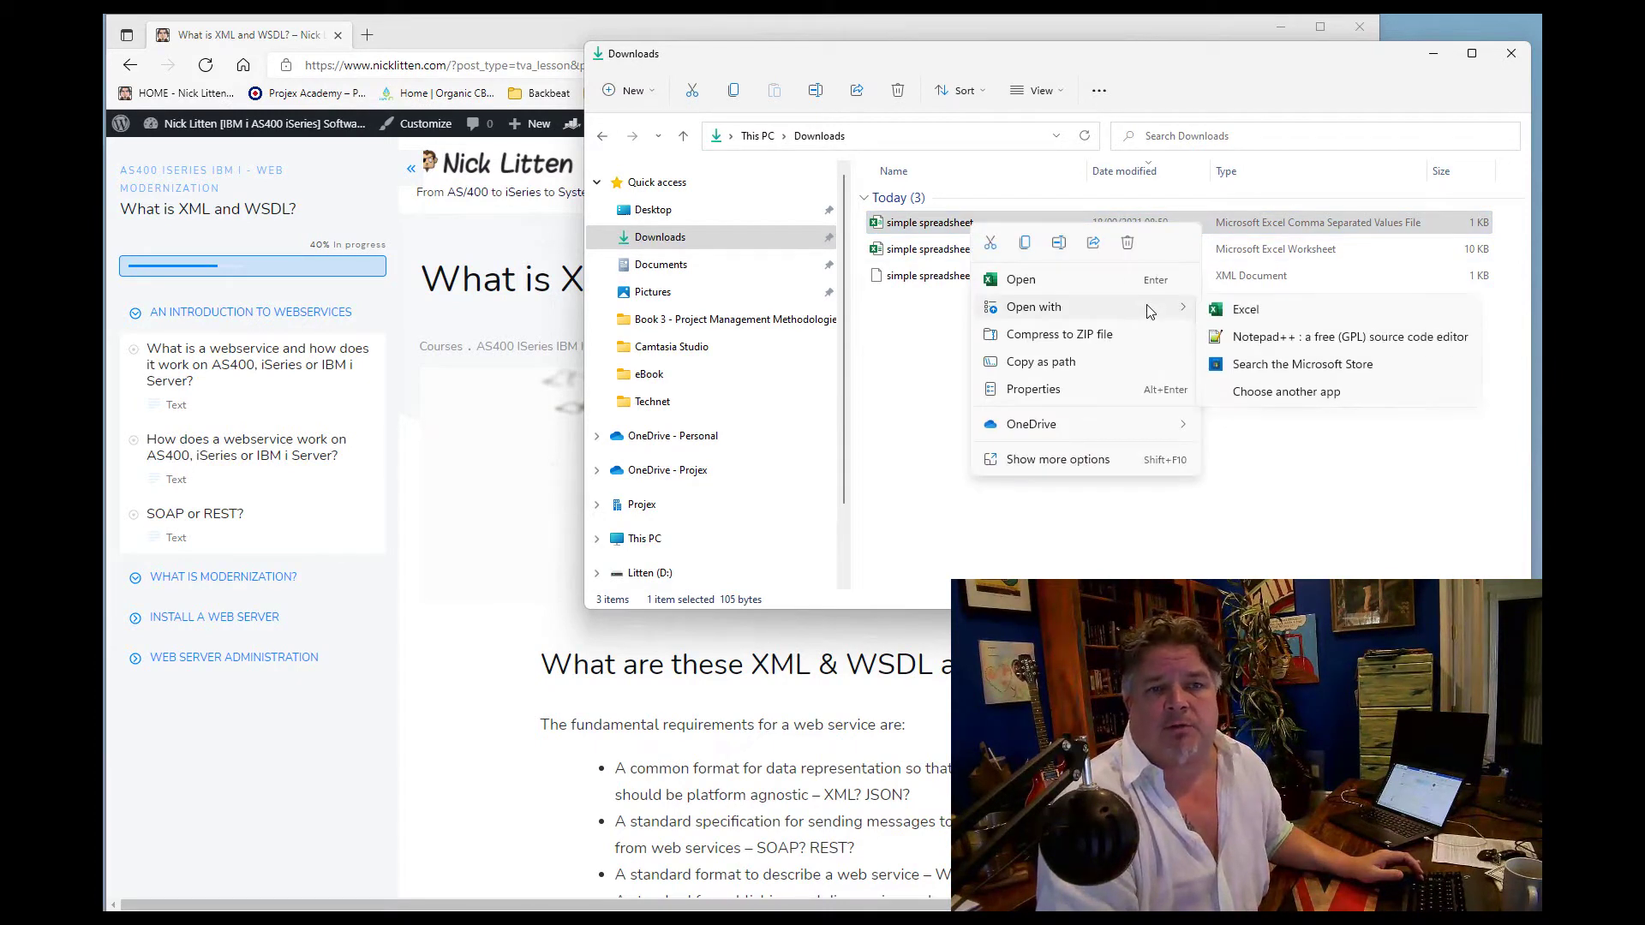
left_click(1278, 339)
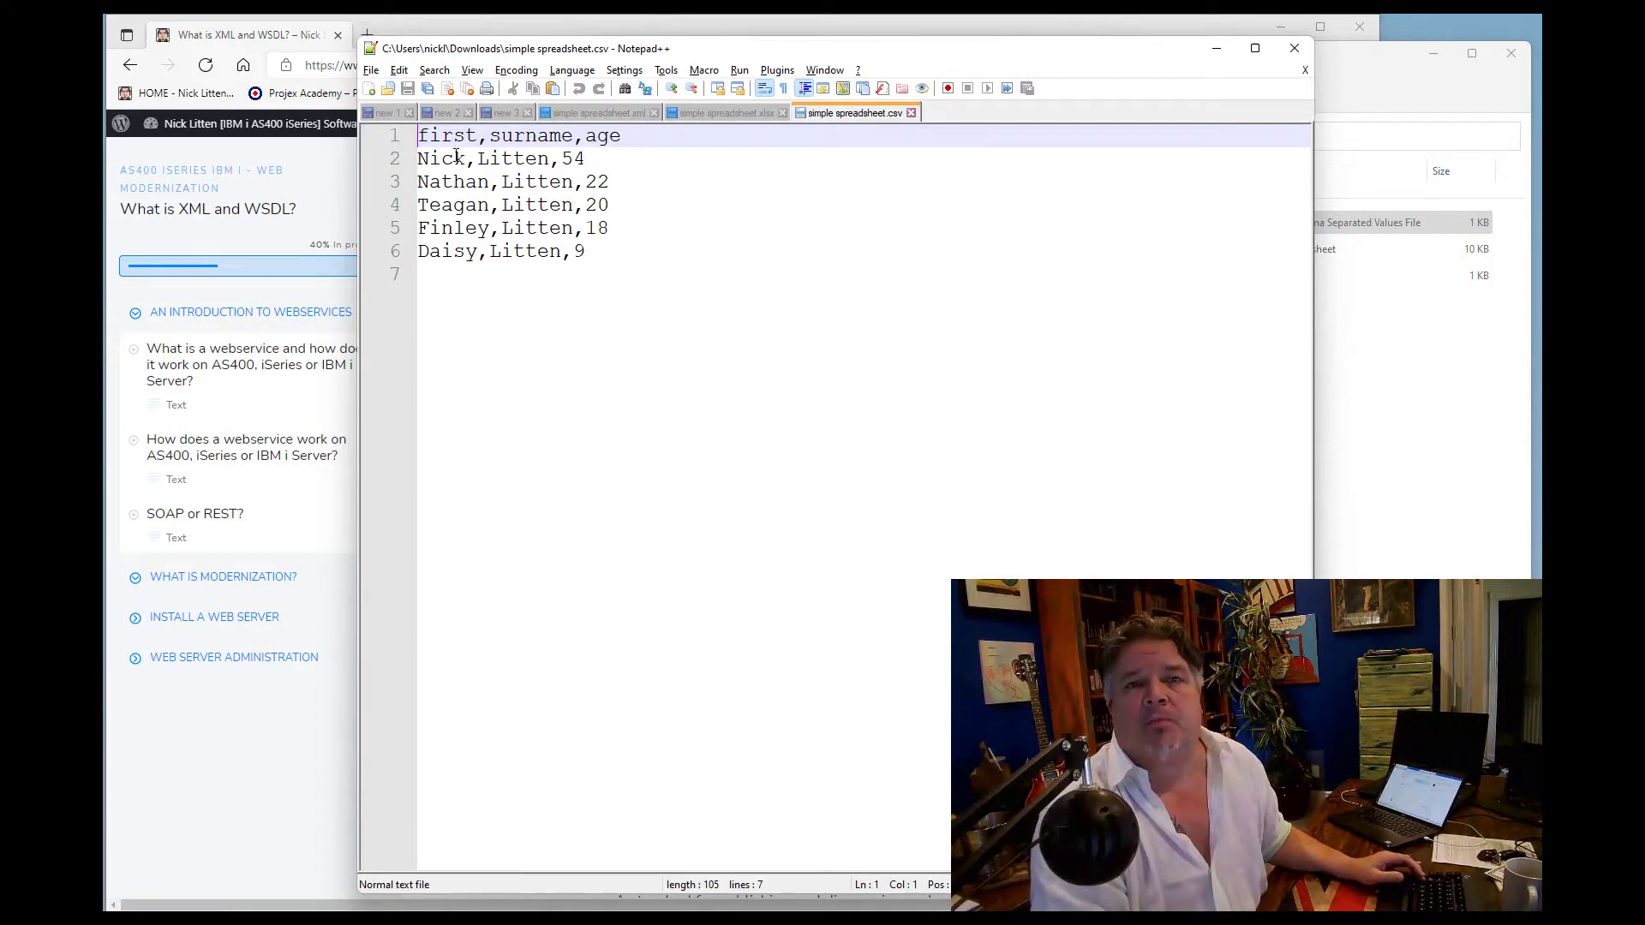
left_click(739, 116)
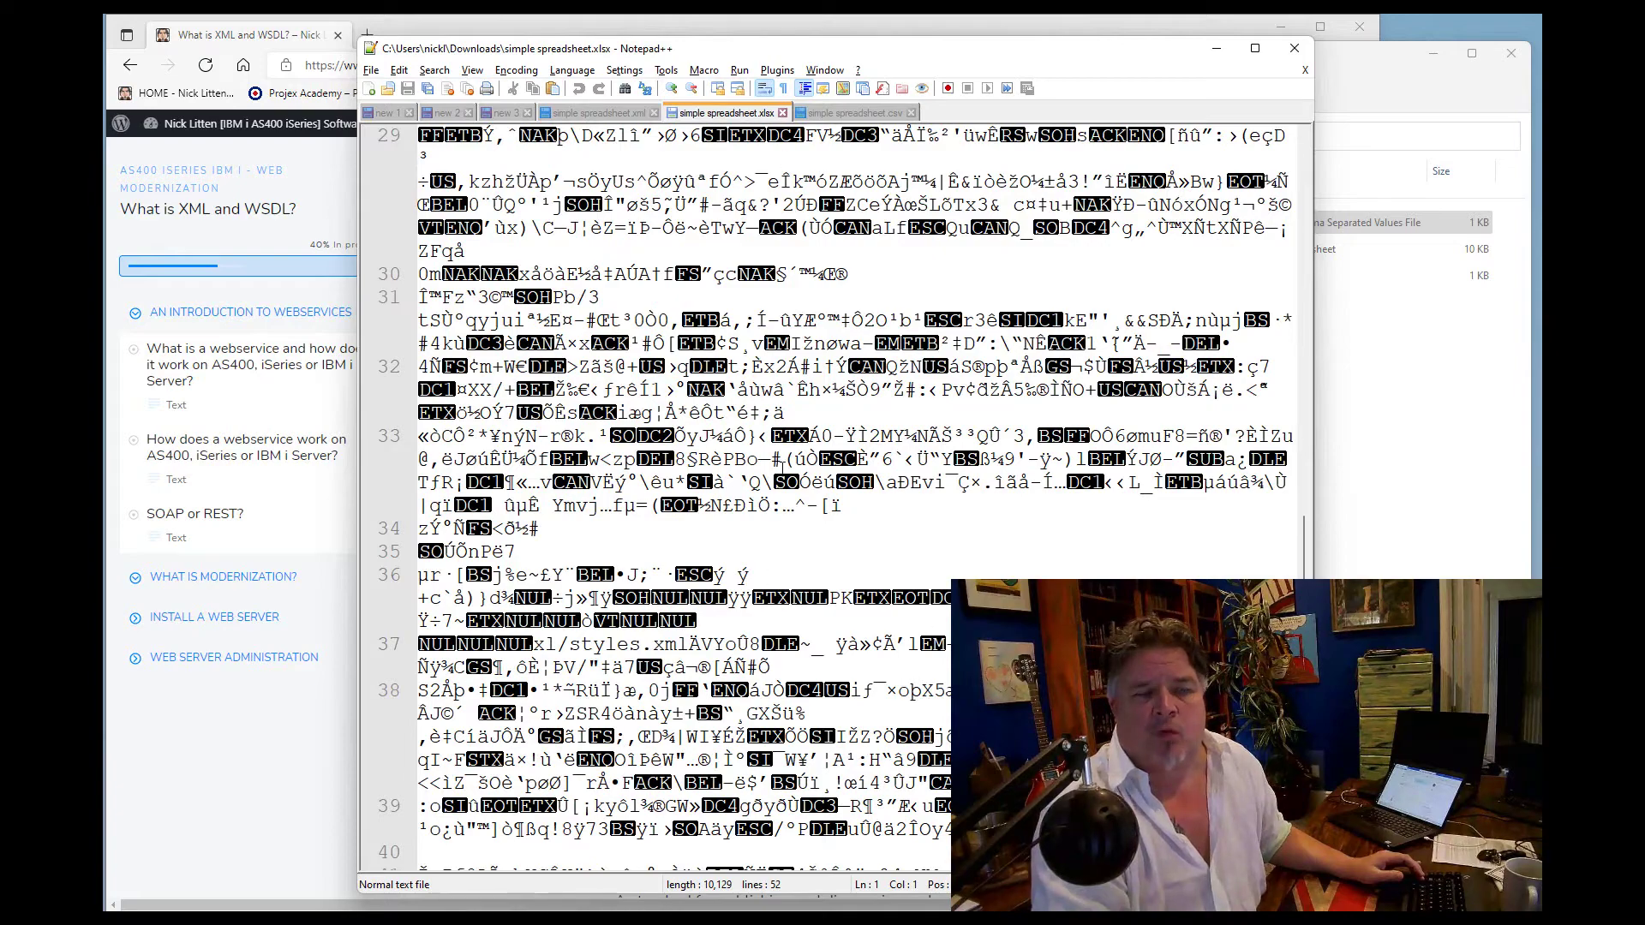
scroll(782, 467, "up", 15)
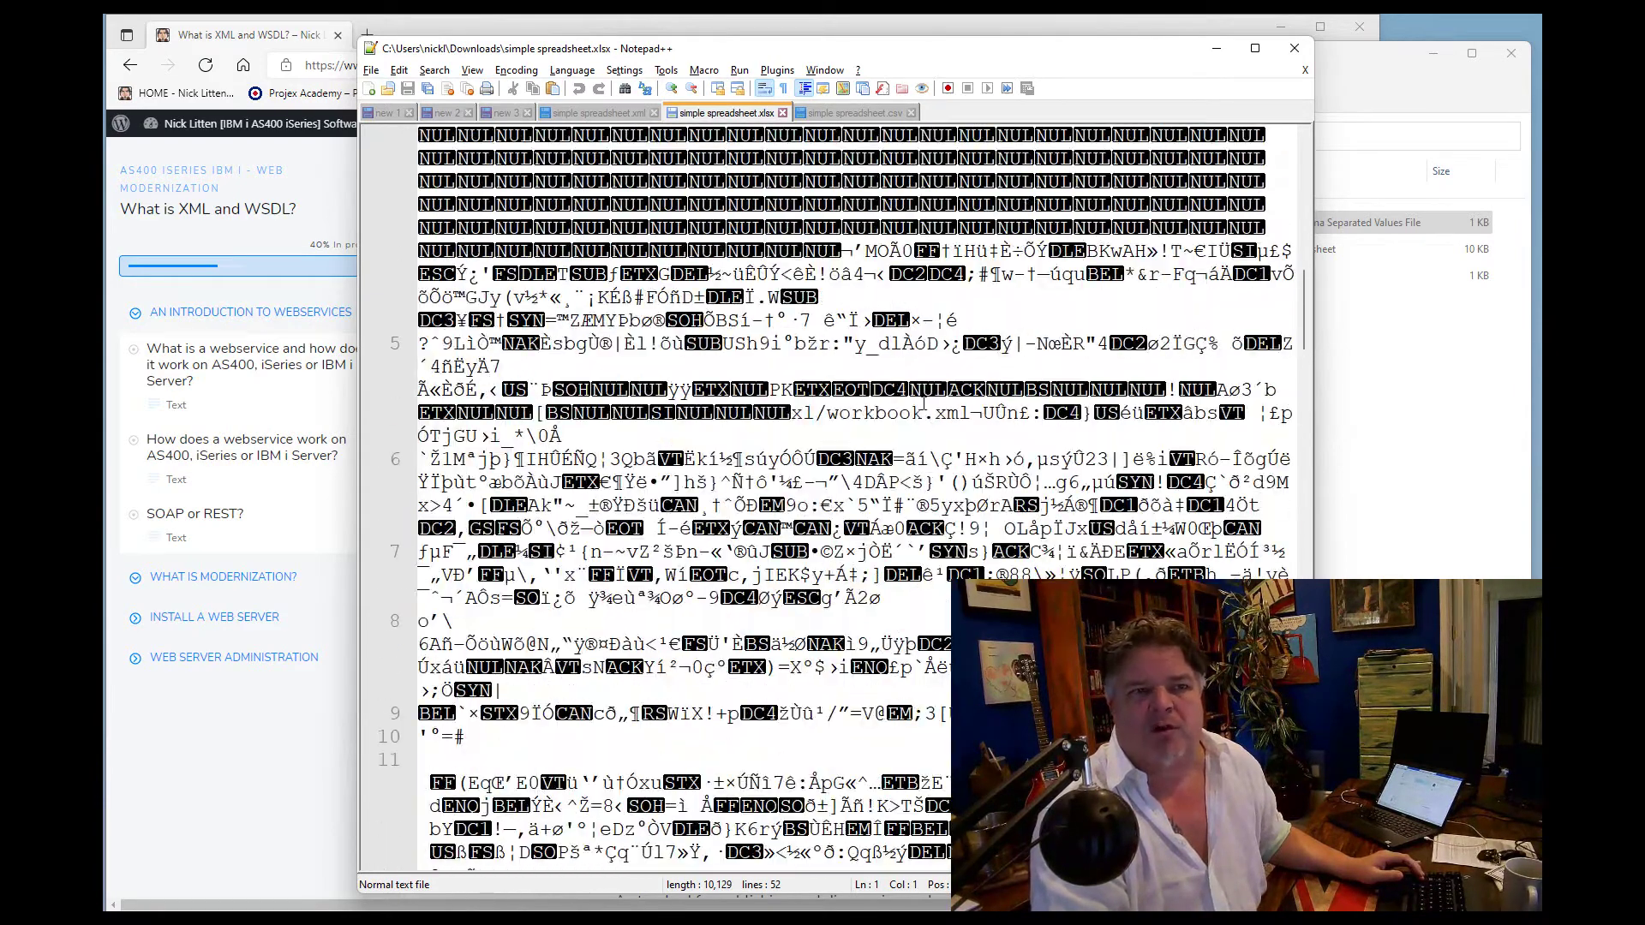
left_click(844, 115)
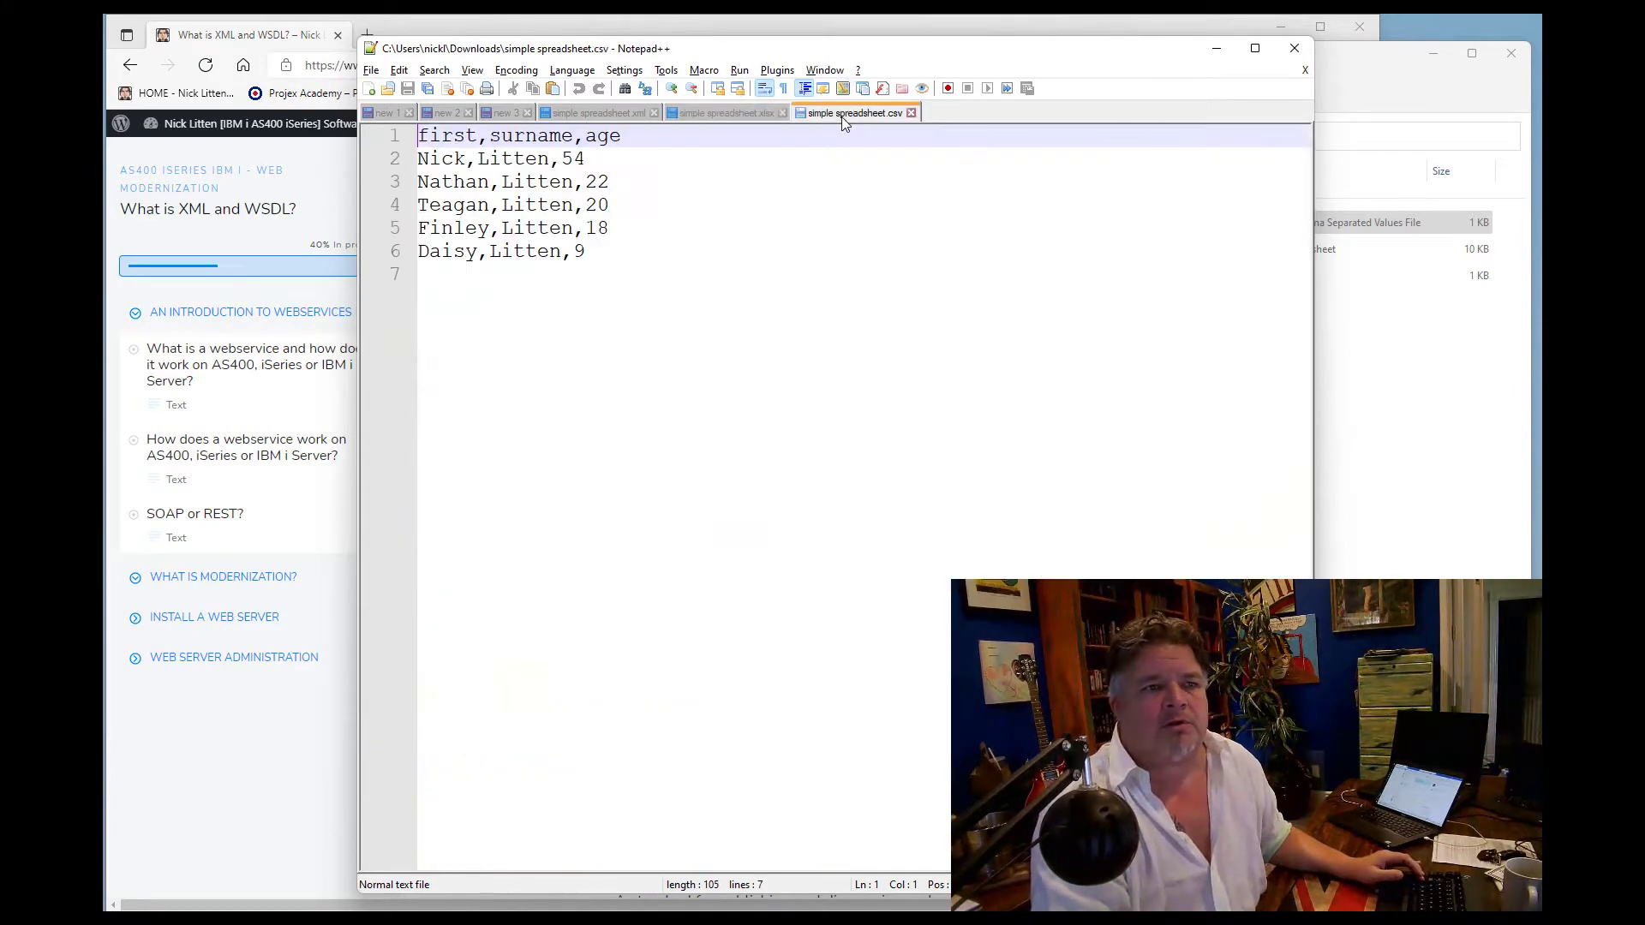
Highlight the header words first, surname and age, then point out the data row on line 5
double_click(438, 133)
left_click(481, 139)
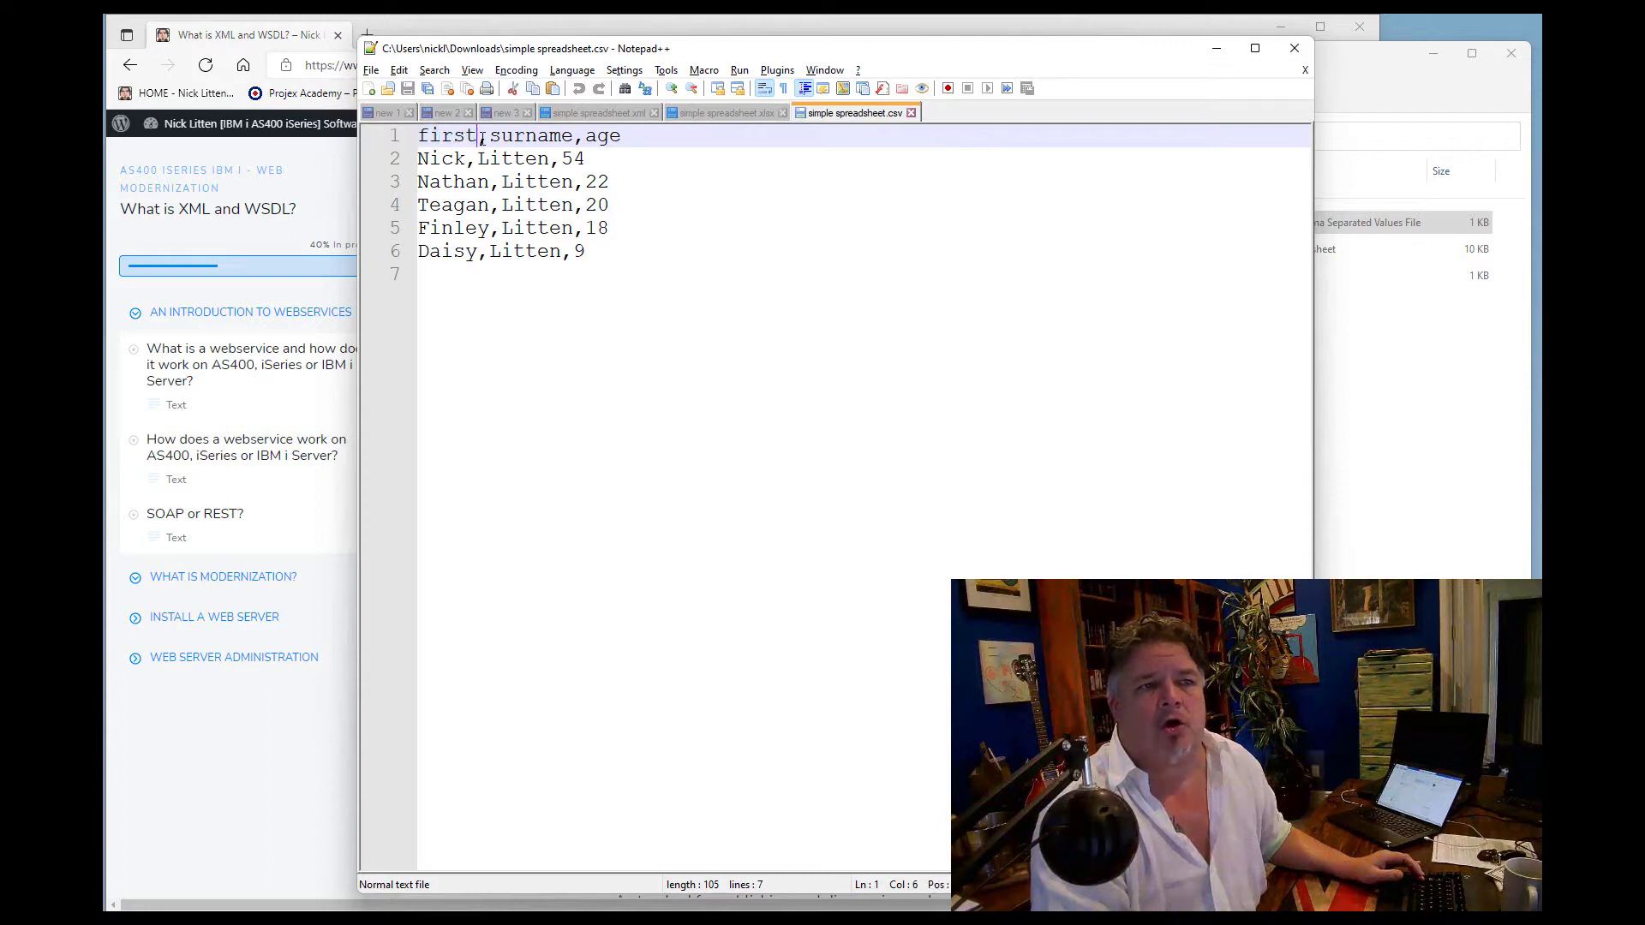
double_click(519, 139)
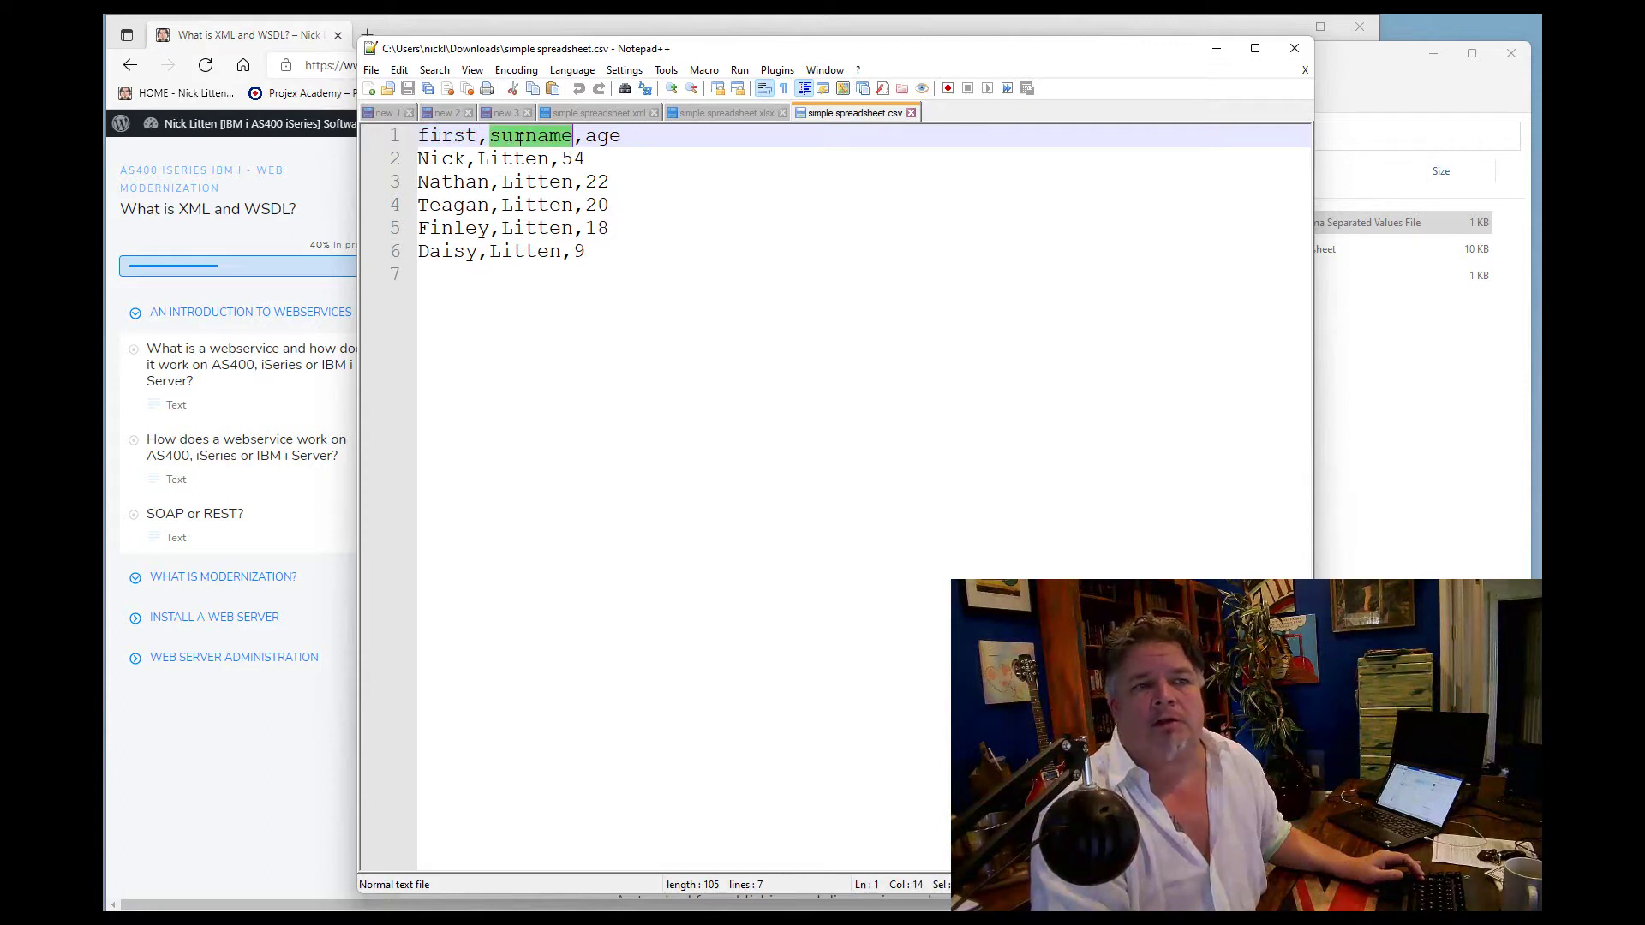
left_click(579, 137)
double_click(601, 137)
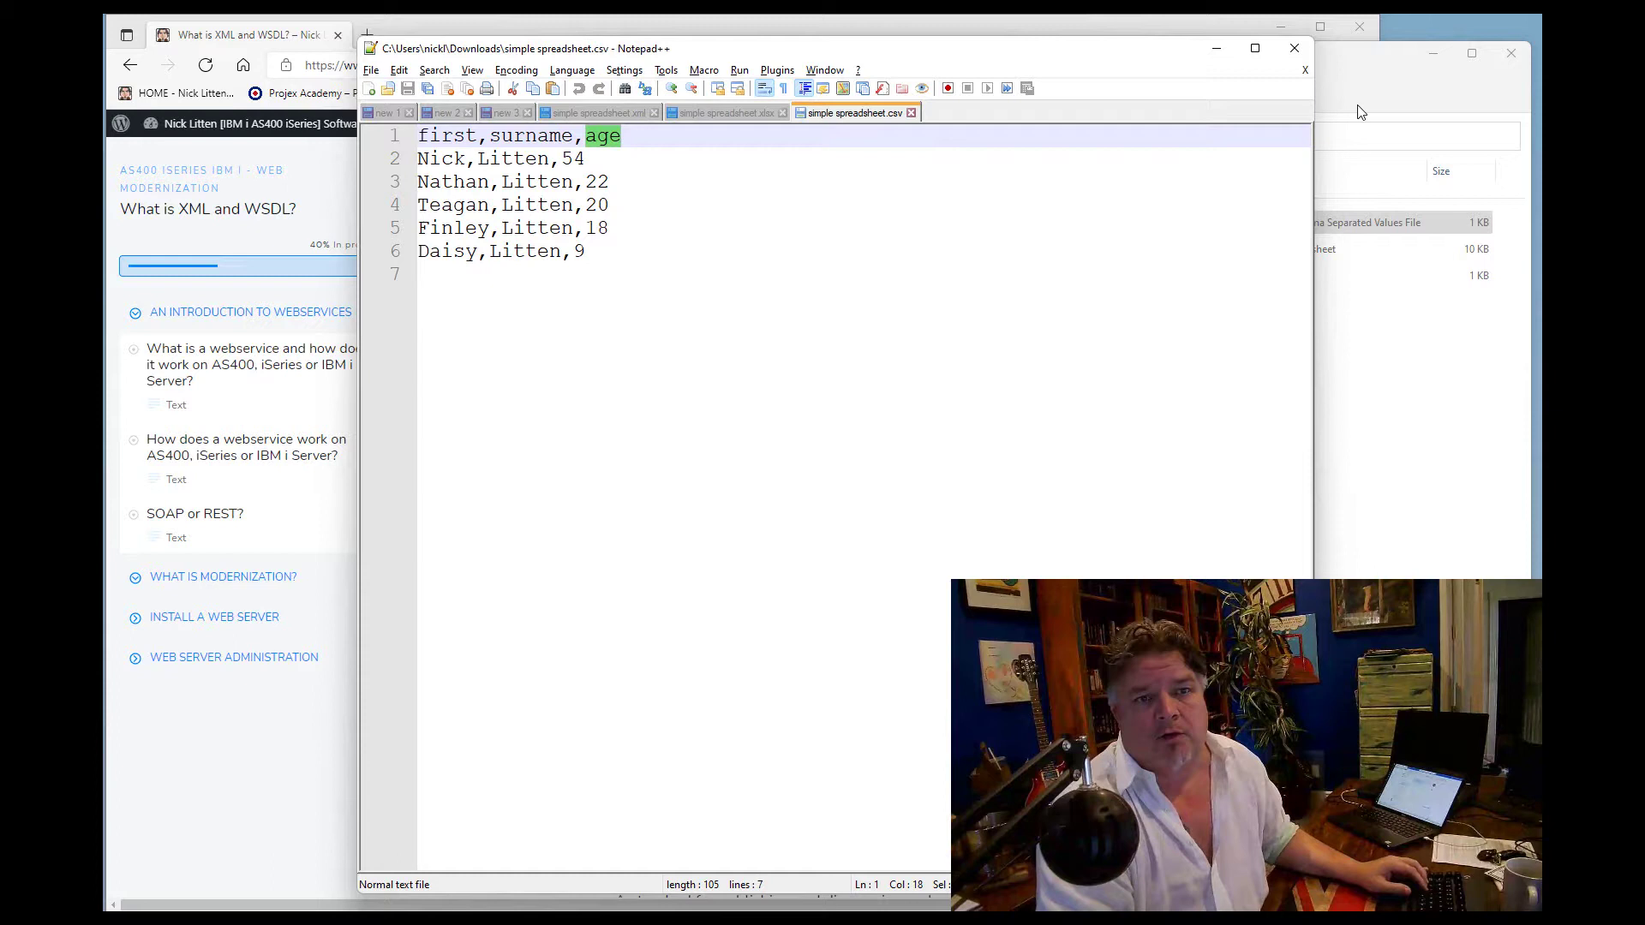
left_click(537, 227)
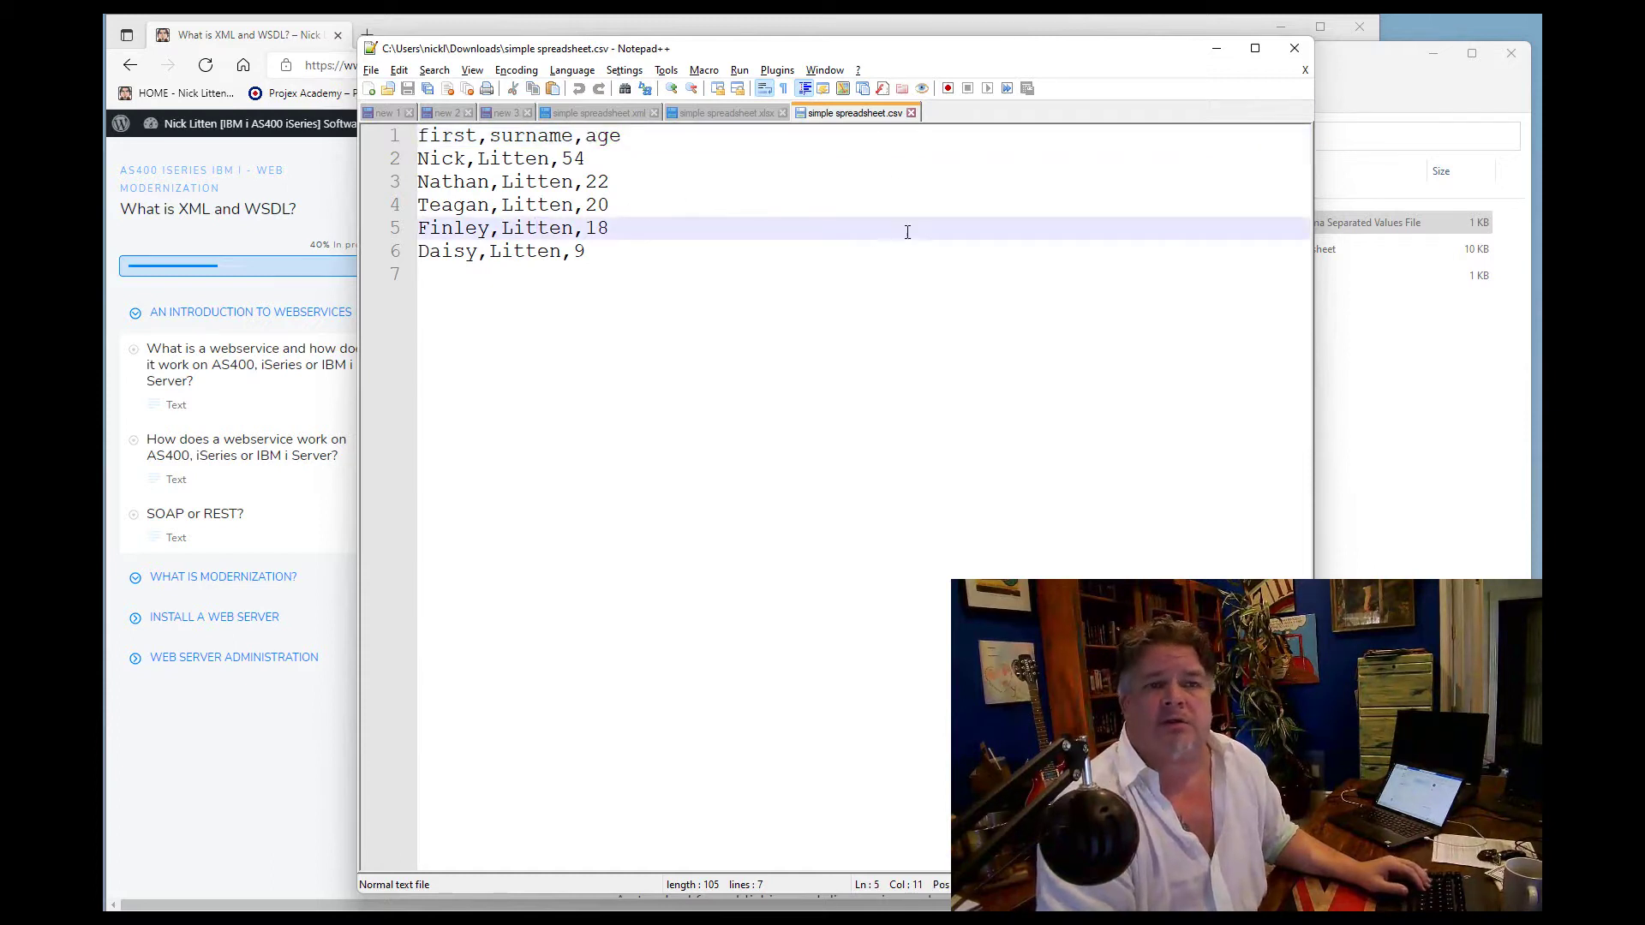
Select simple spreadsheet.xml in Downloads and bring up its Open with Notepad++ option
left_click(1358, 104)
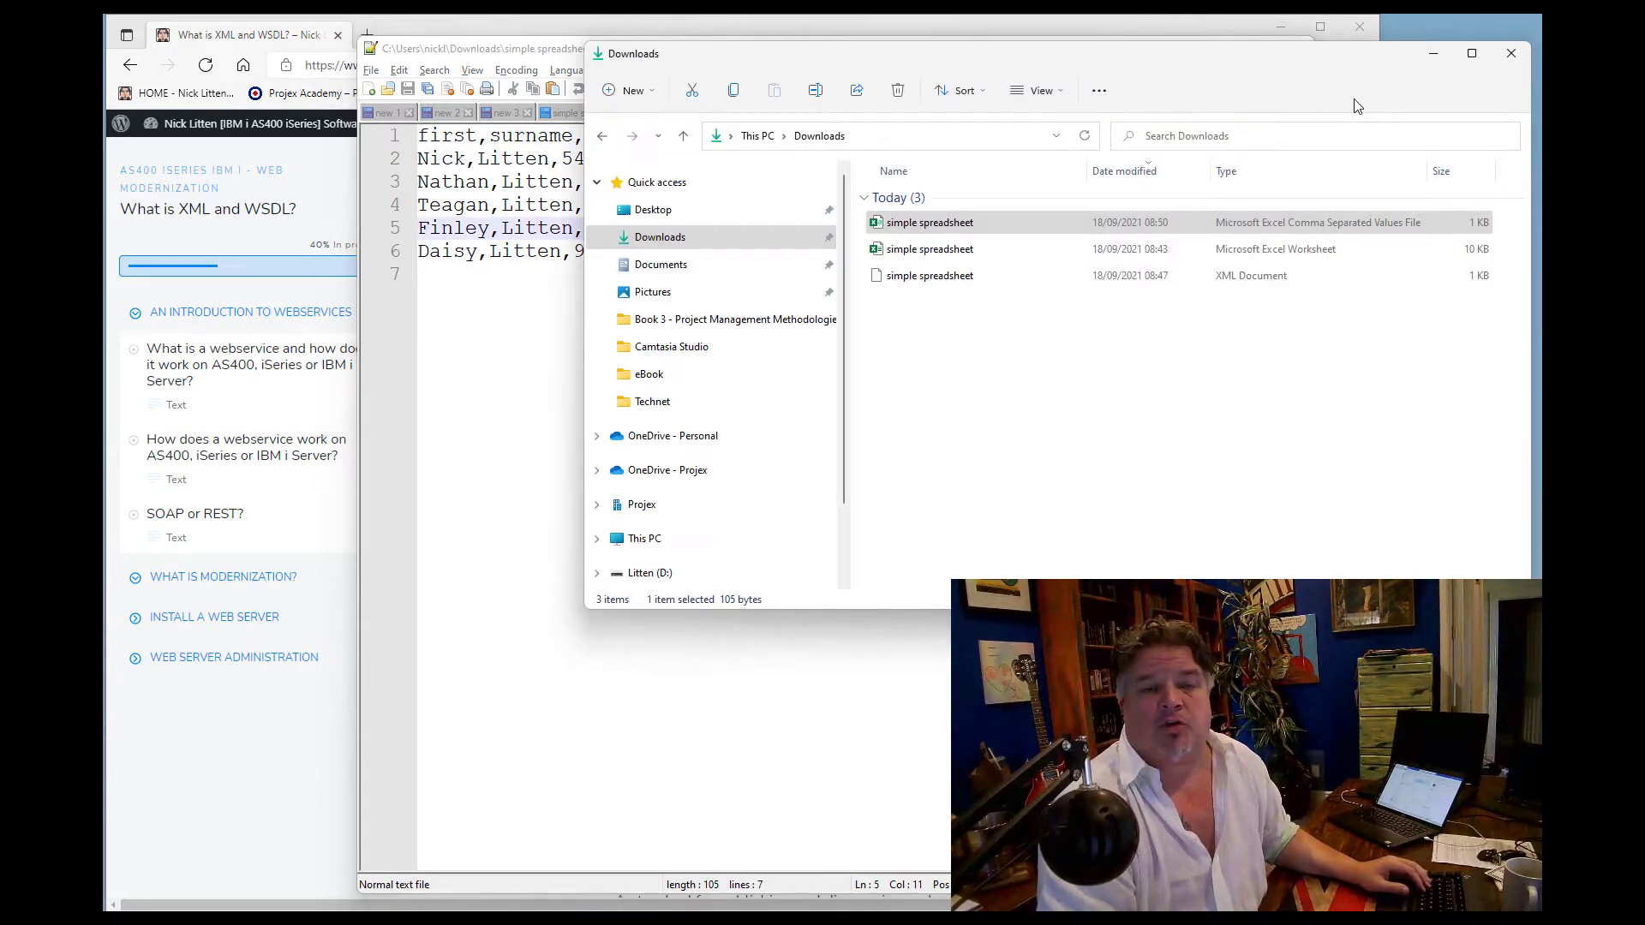
left_click(925, 281)
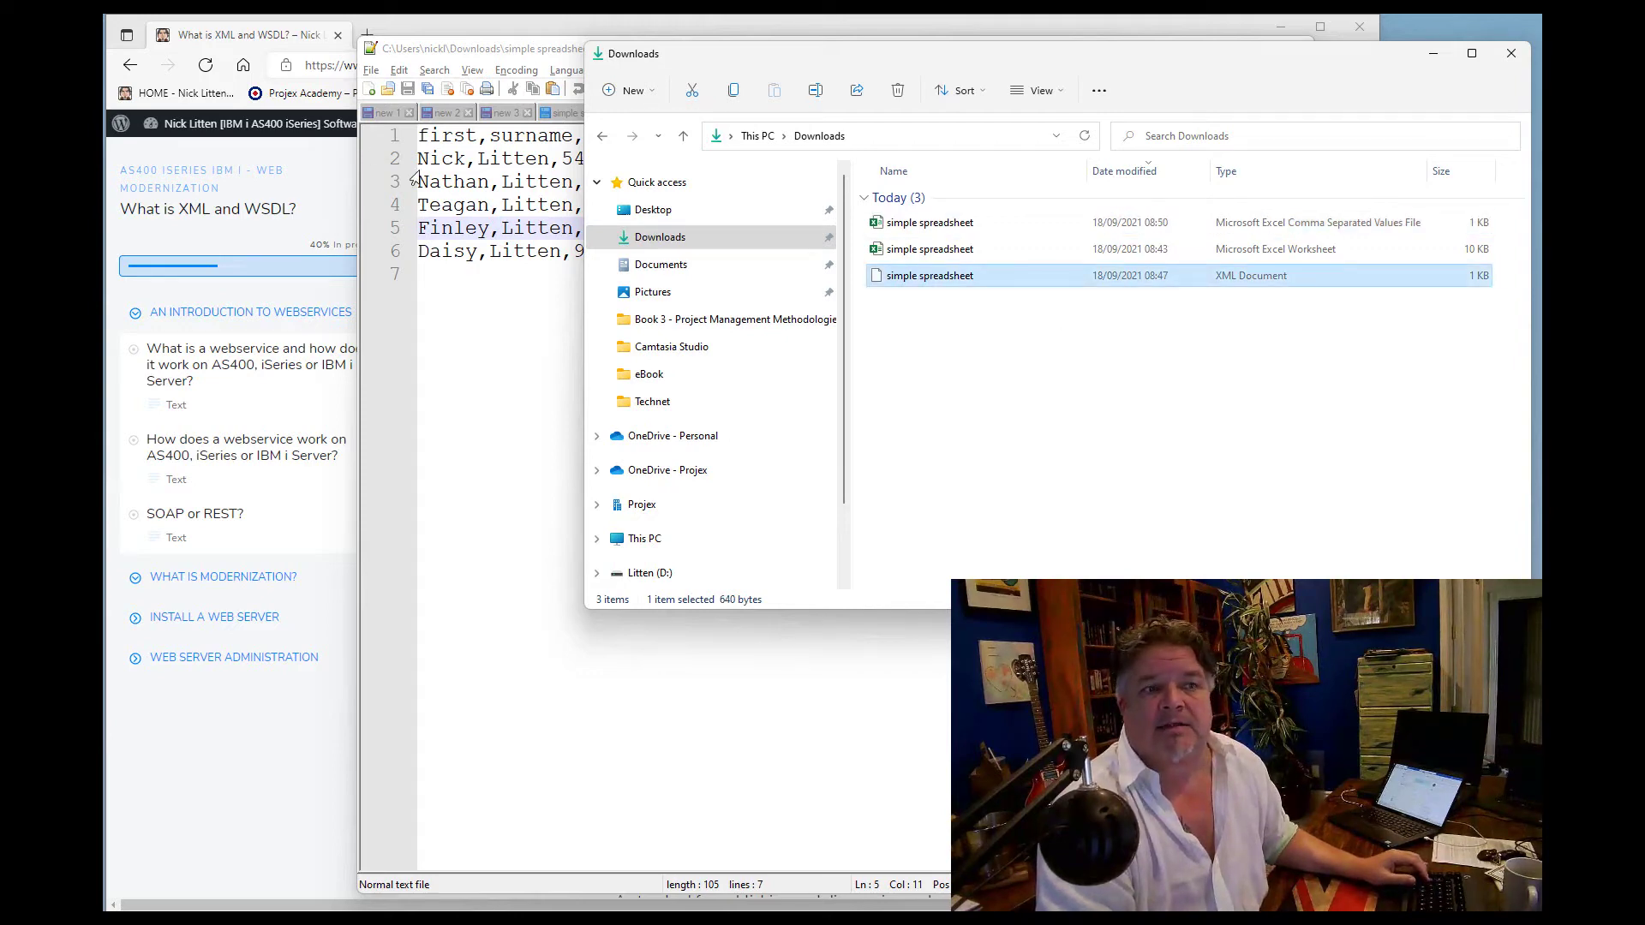
right_click(940, 286)
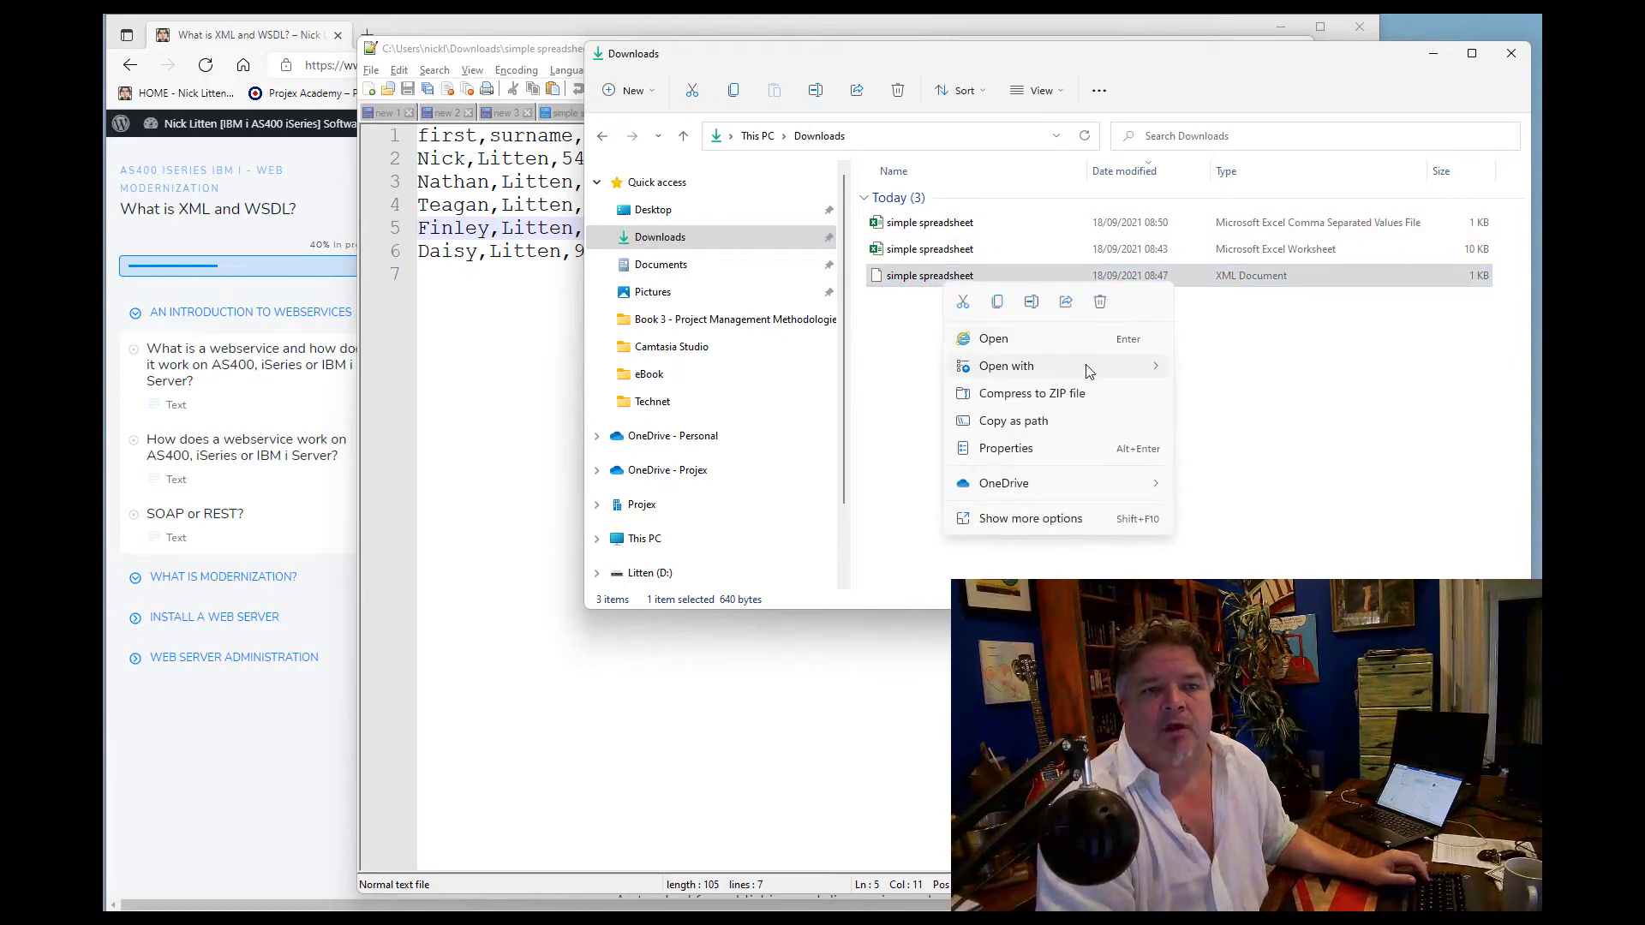
mouse_move(1089, 370)
left_click(1237, 397)
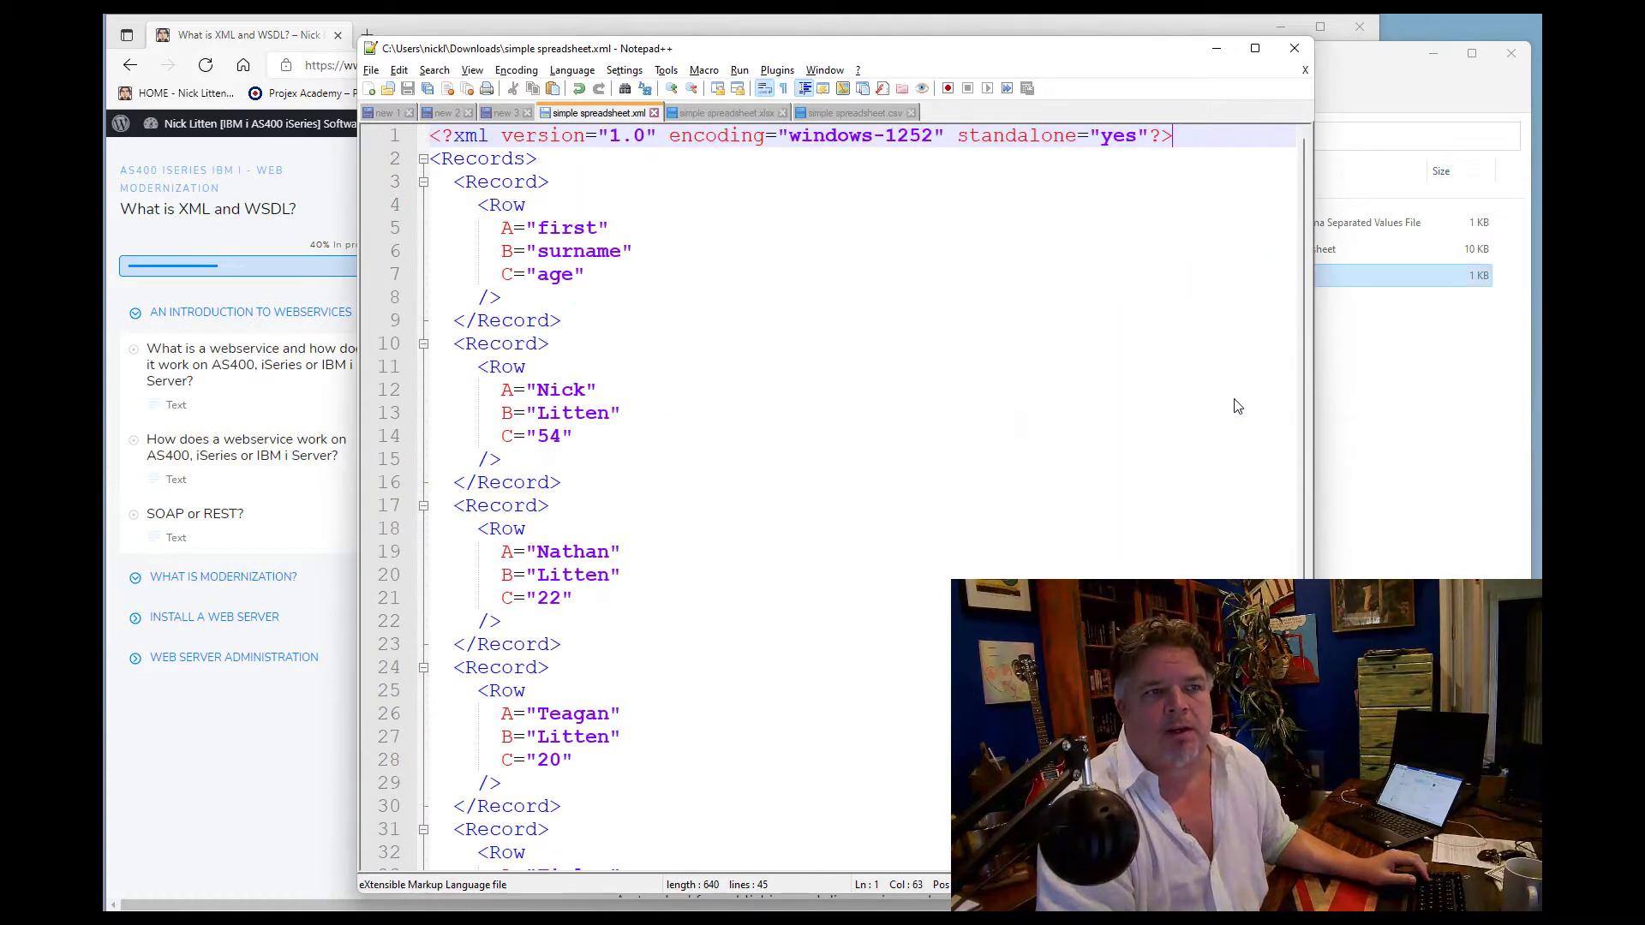
left_click(796, 353)
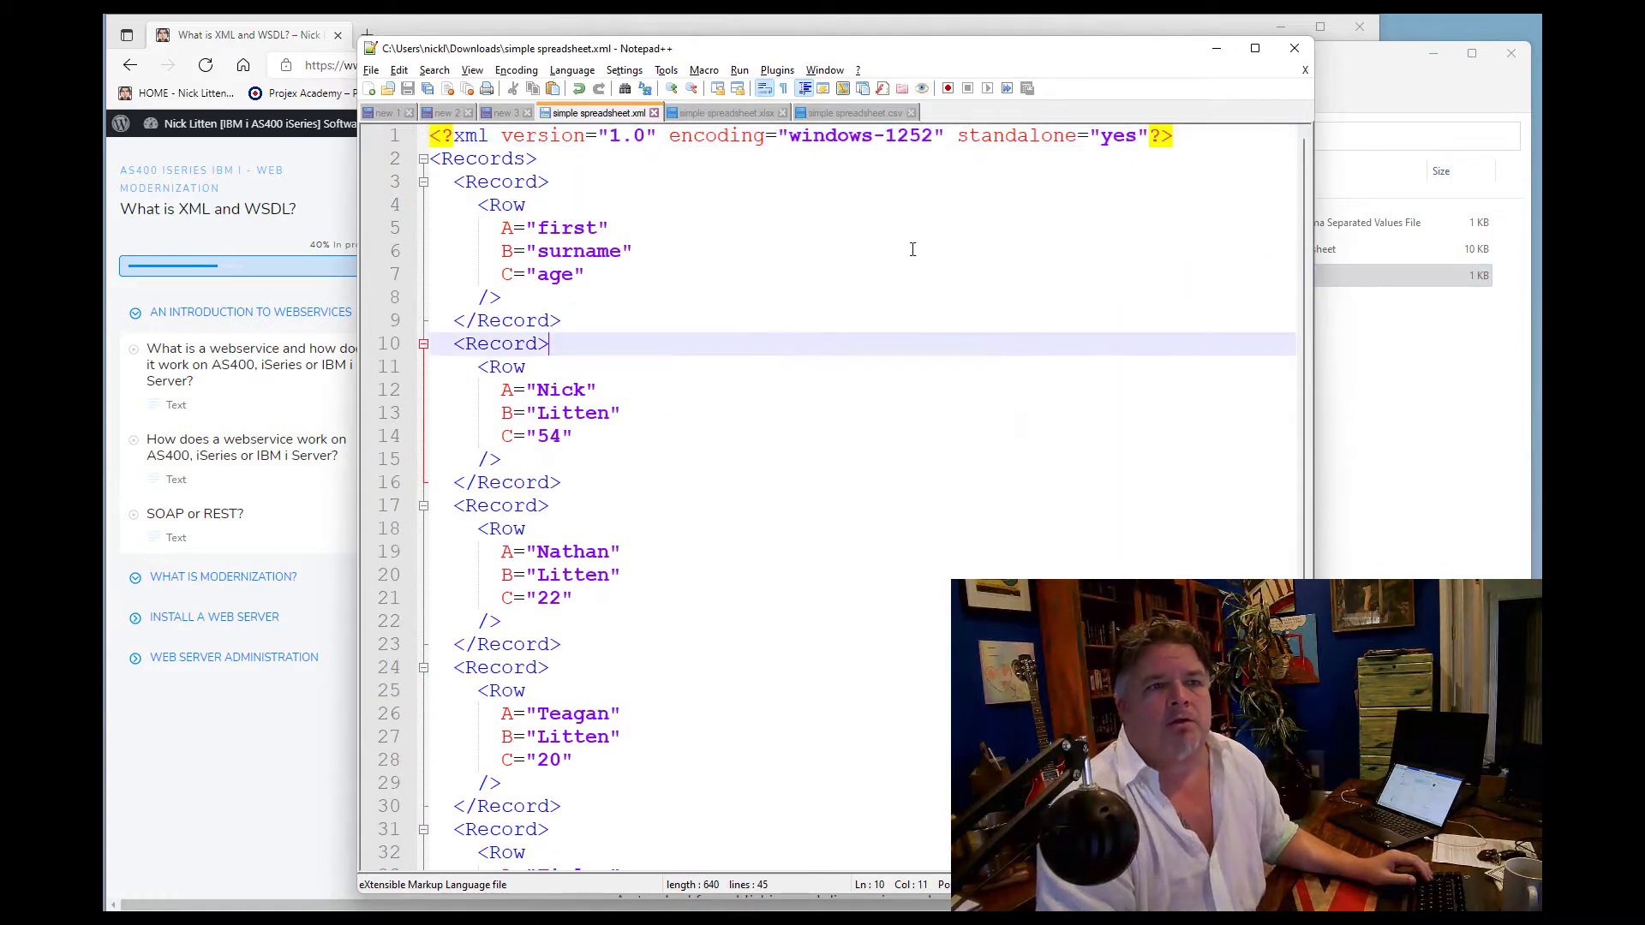
left_click(856, 114)
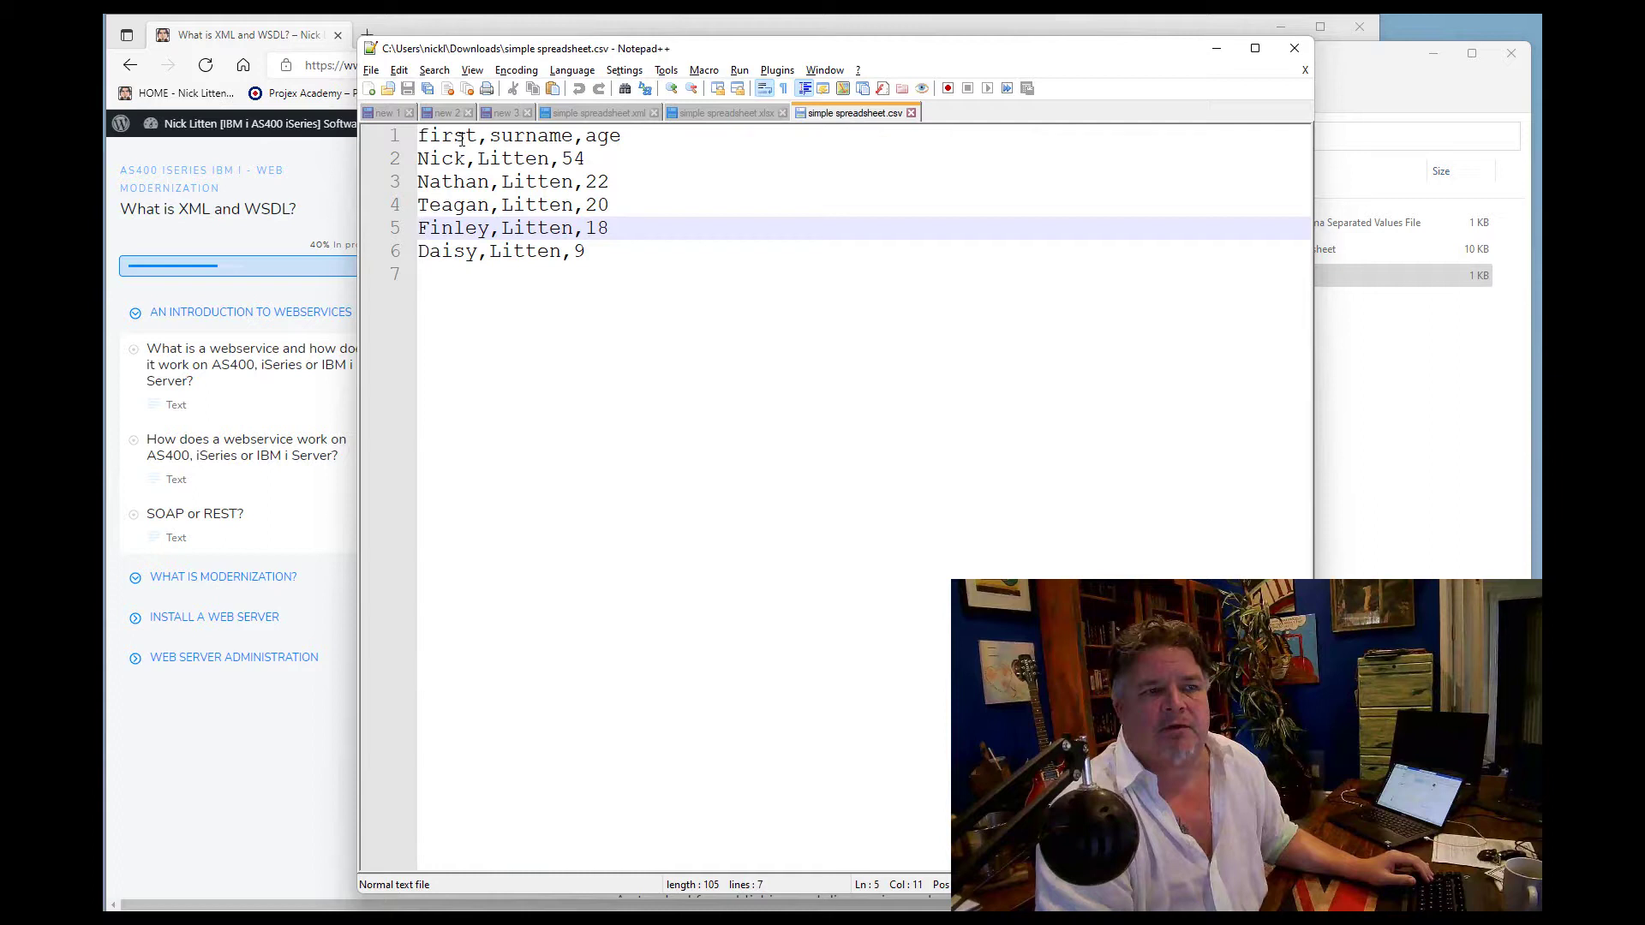
left_click(576, 114)
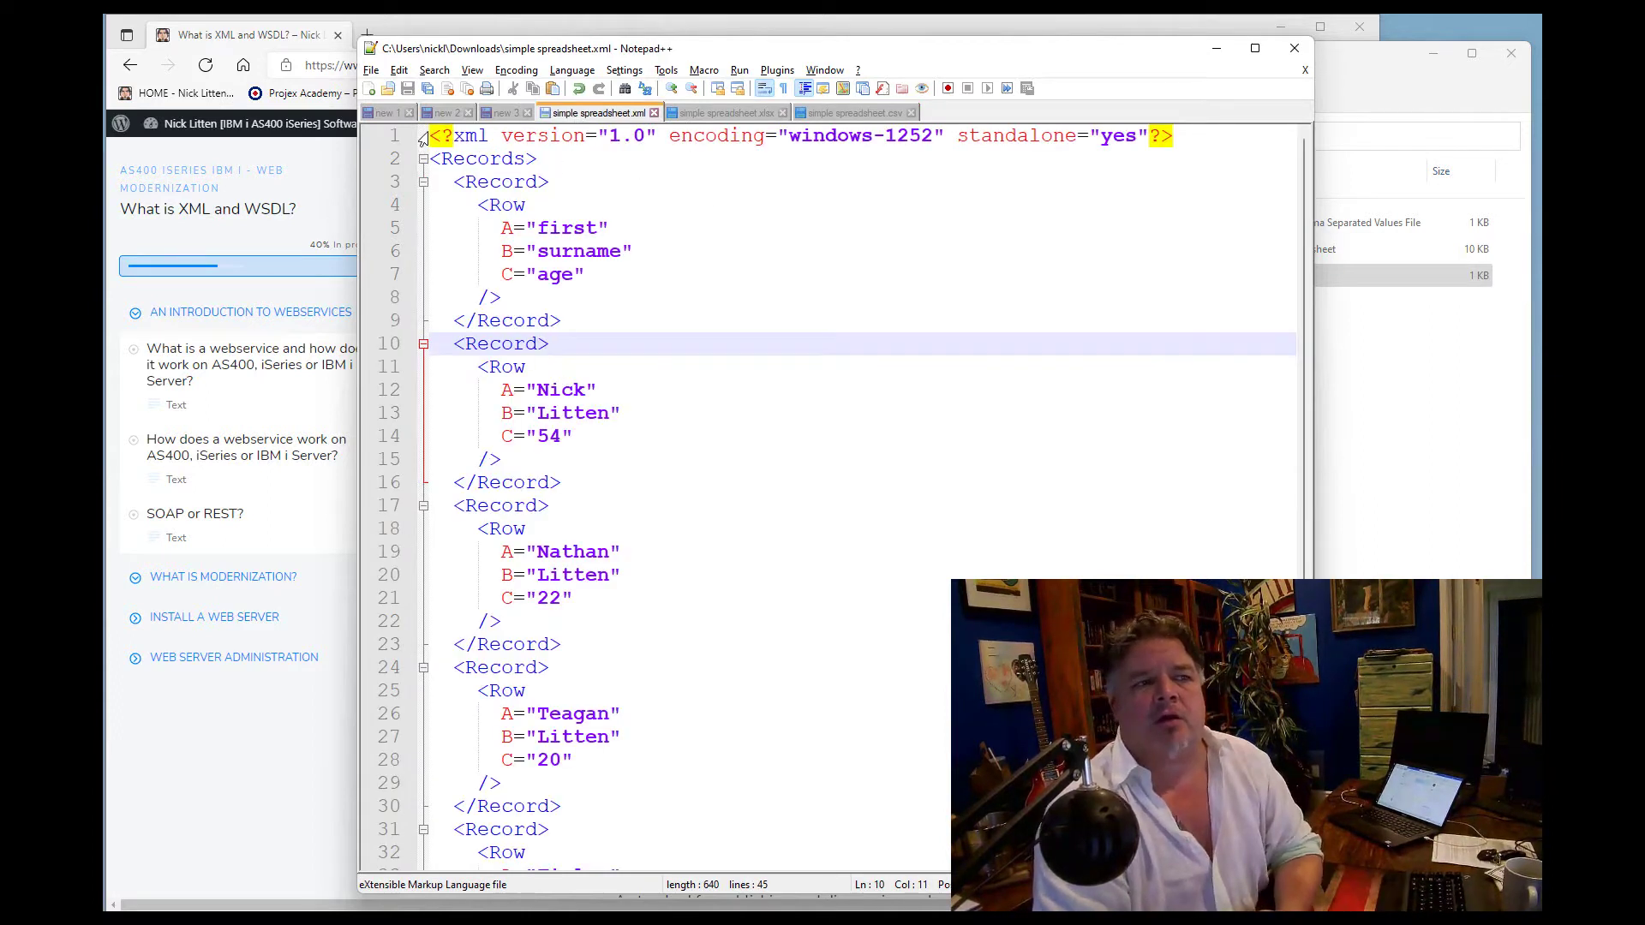
left_click_drag(436, 133, 1193, 138)
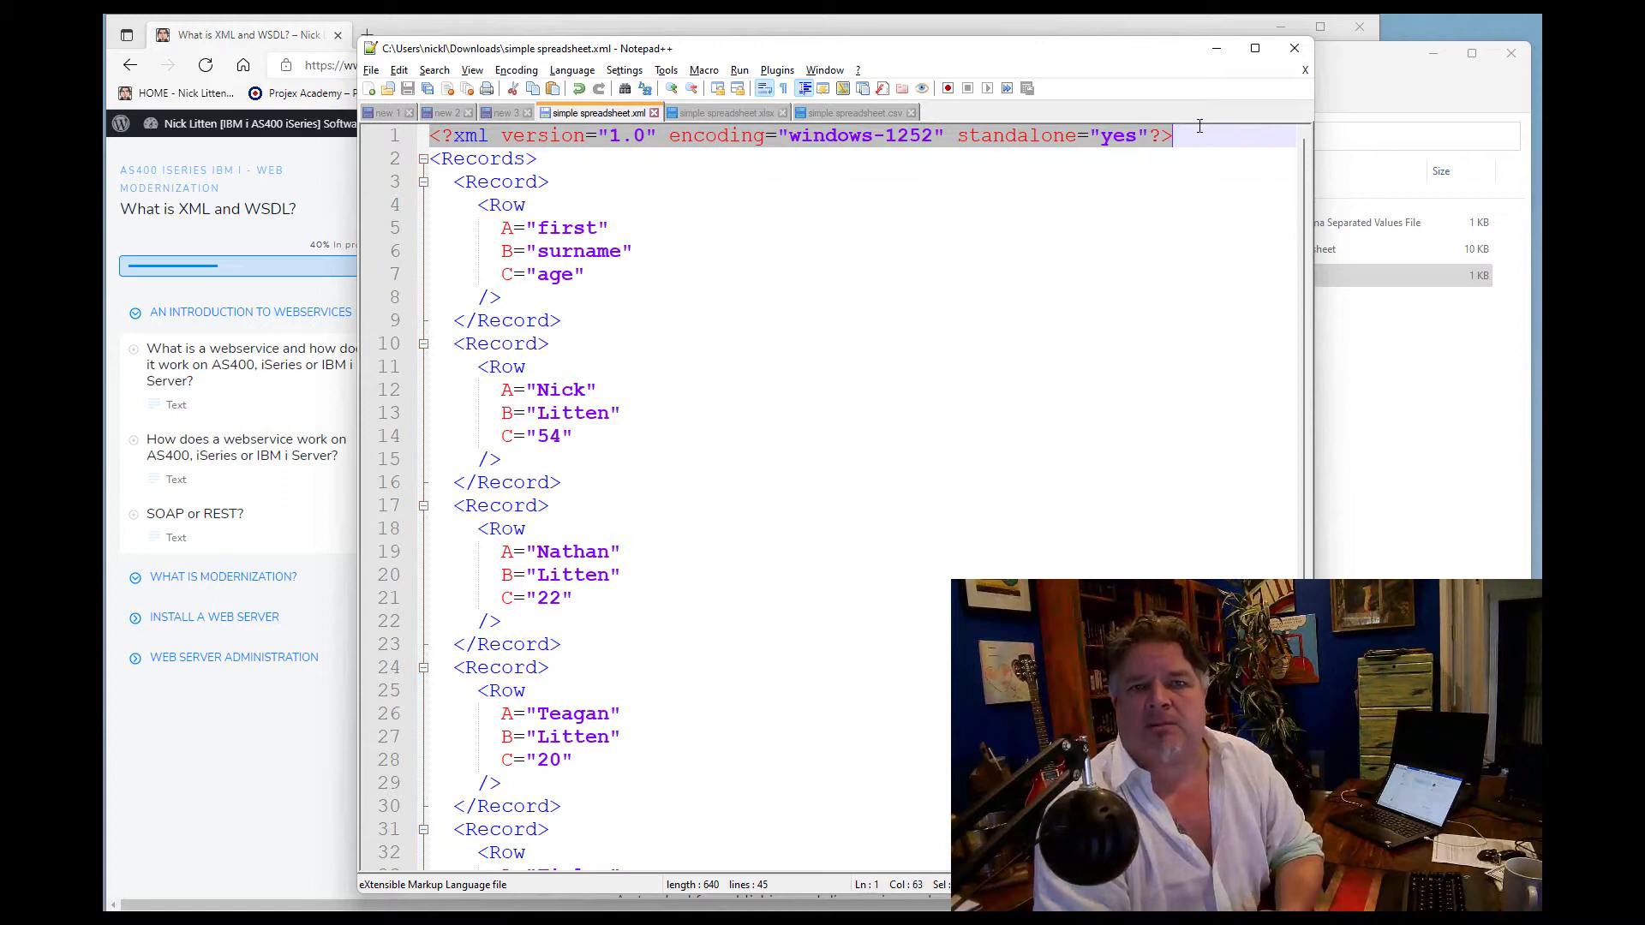
left_click(1083, 247)
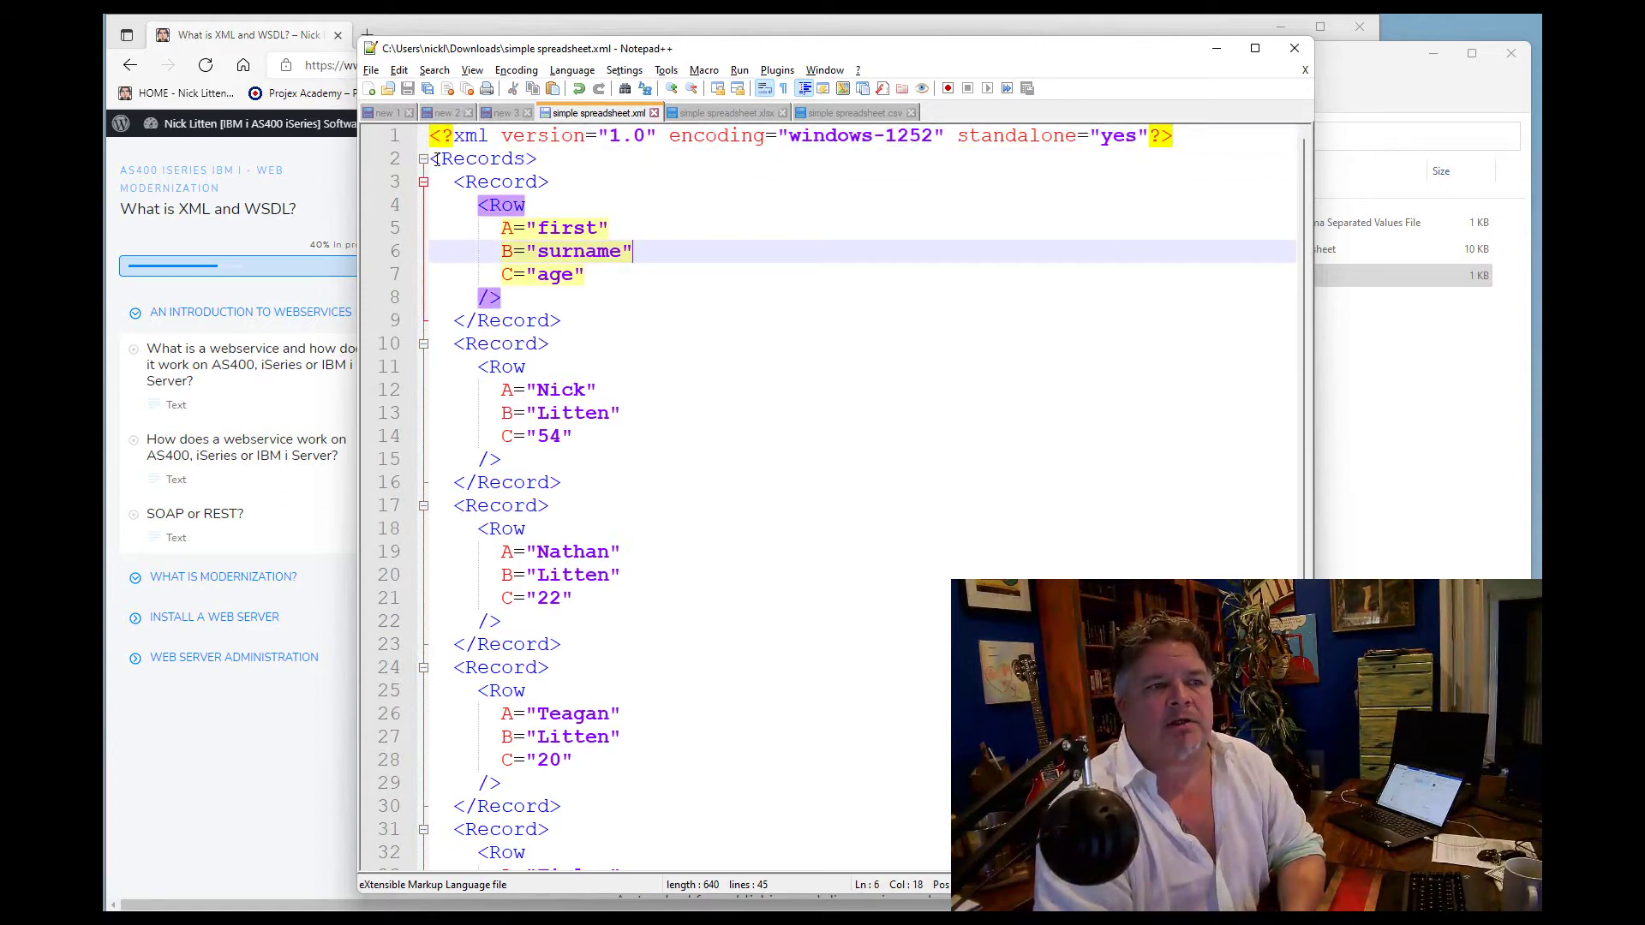
left_click_drag(437, 159, 566, 159)
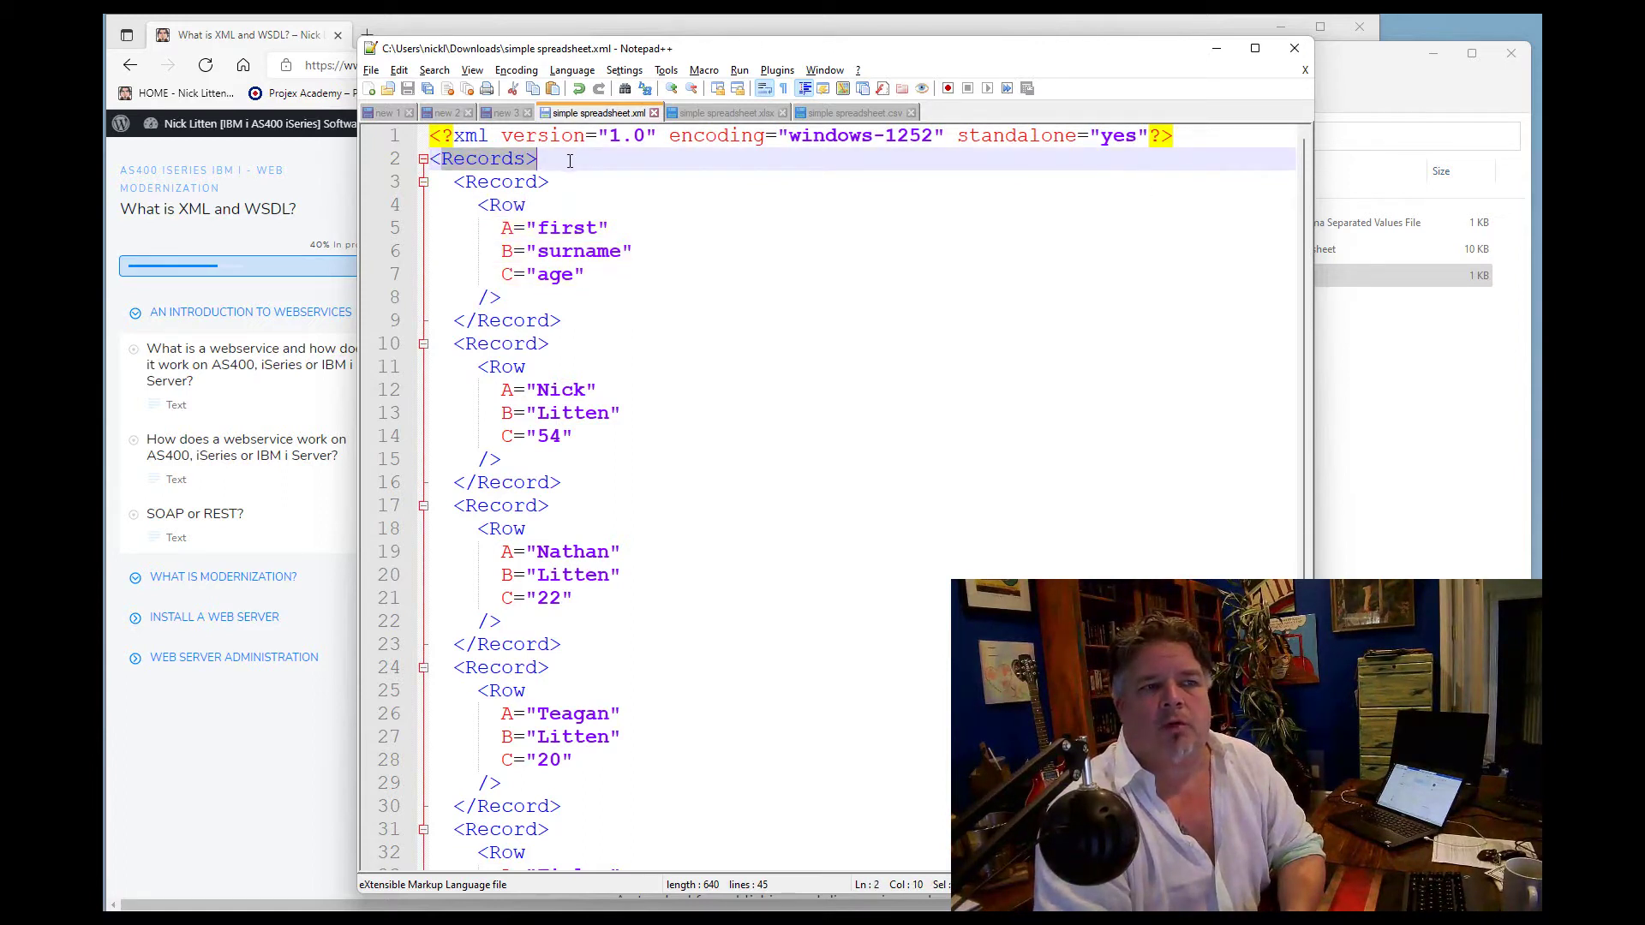
left_click(627, 201)
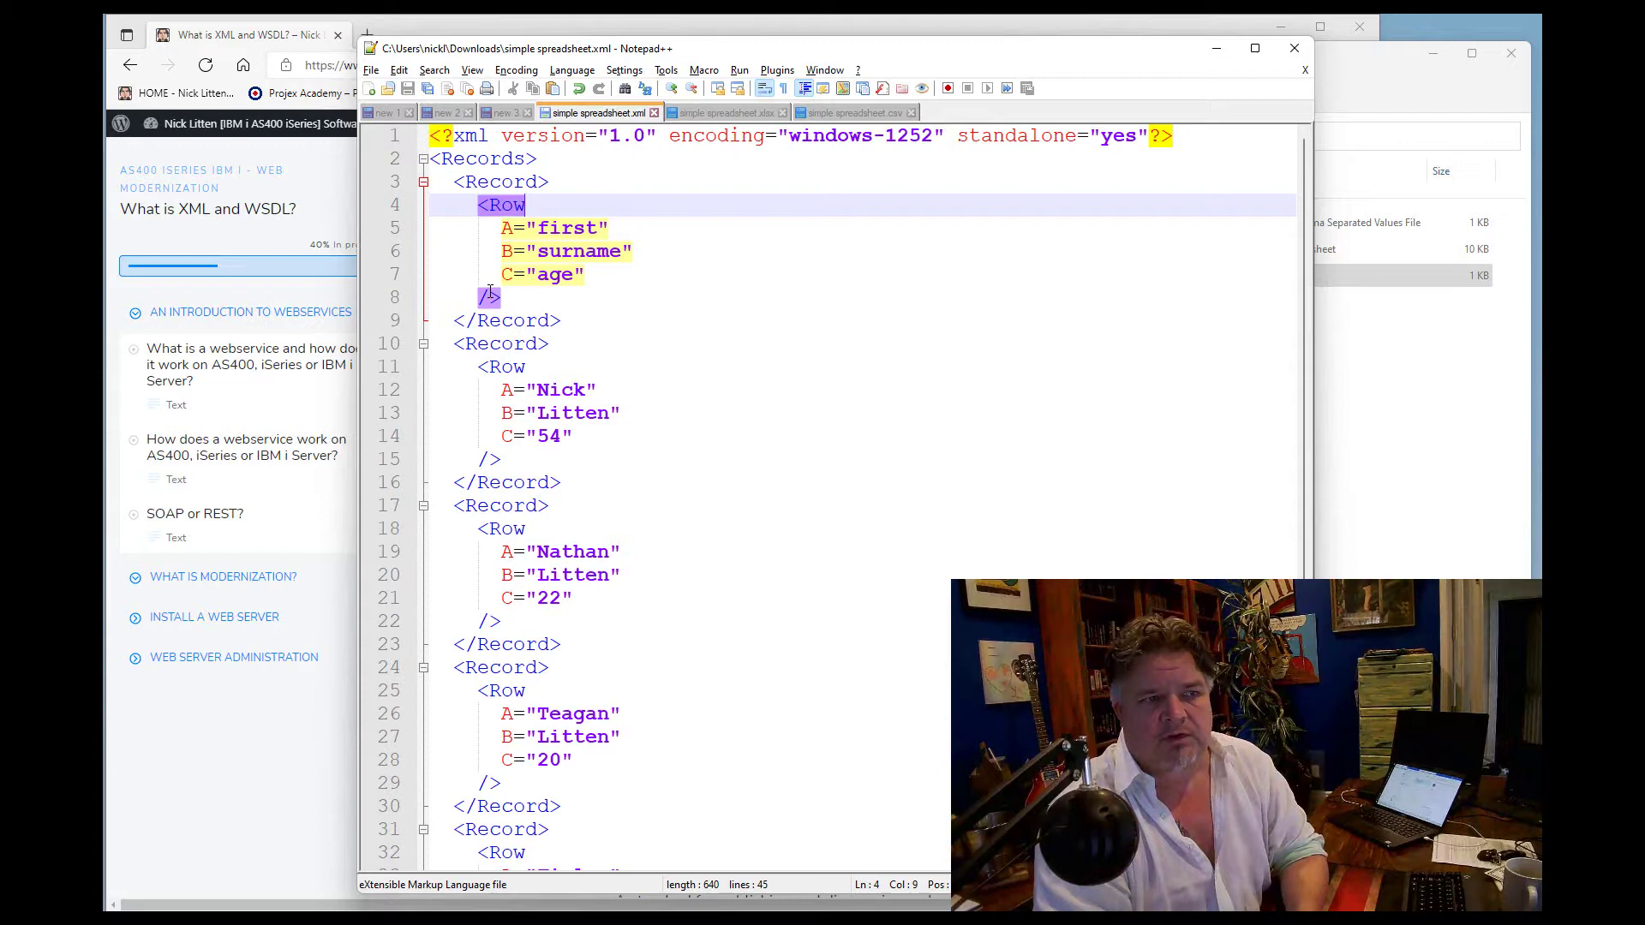
left_click(733, 331)
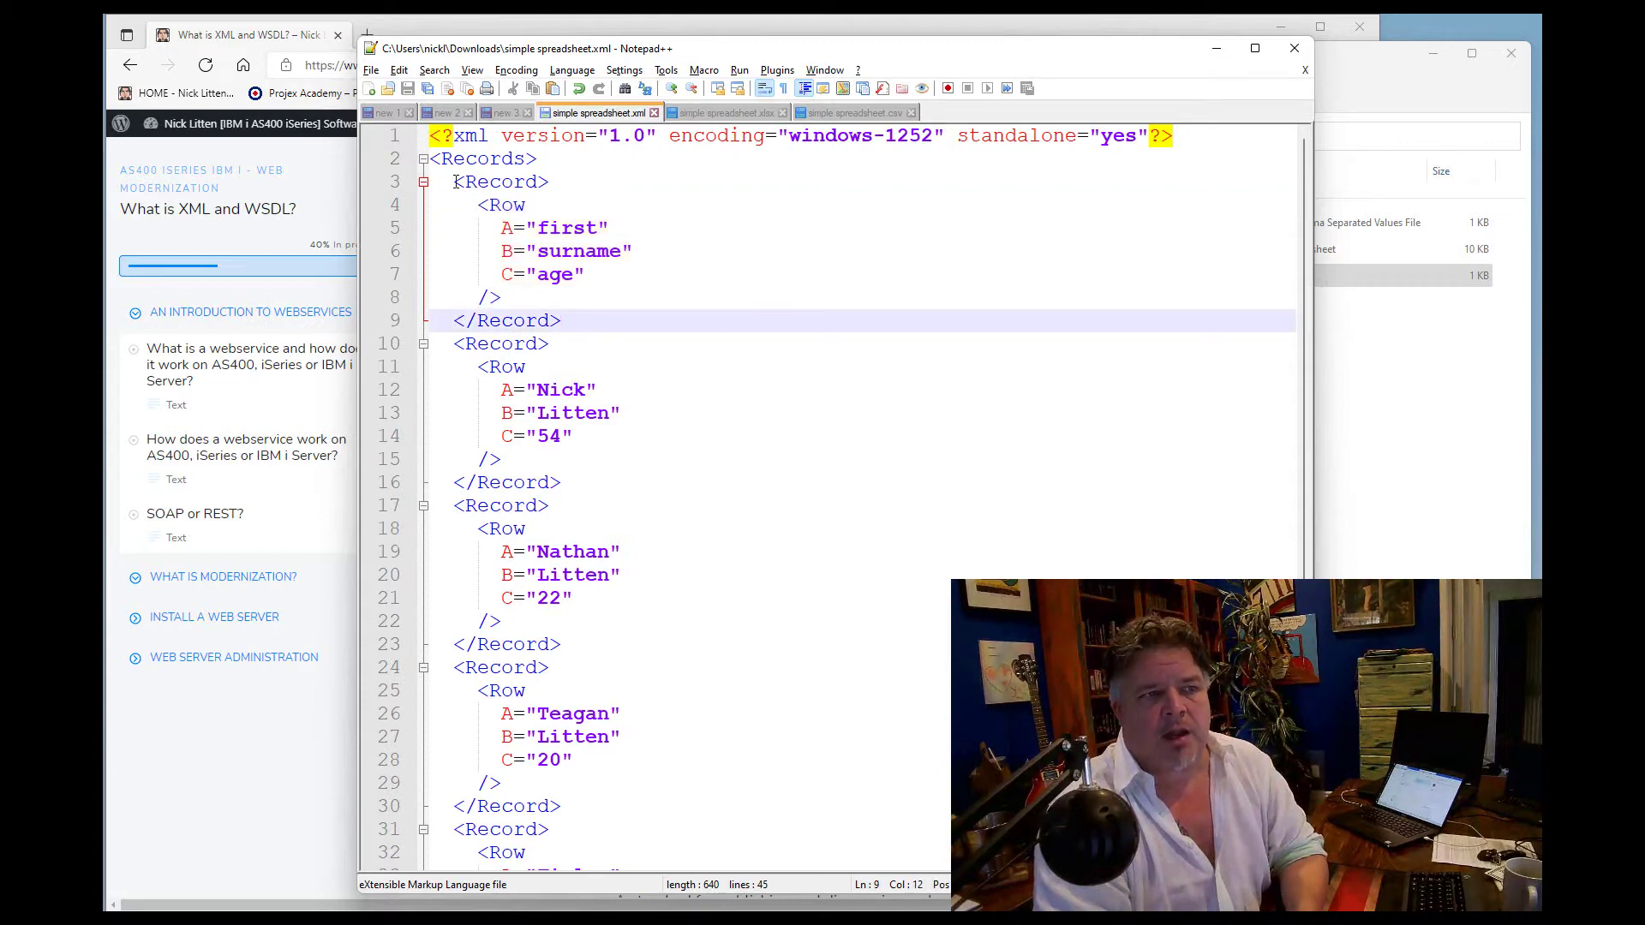
left_click_drag(466, 183, 566, 187)
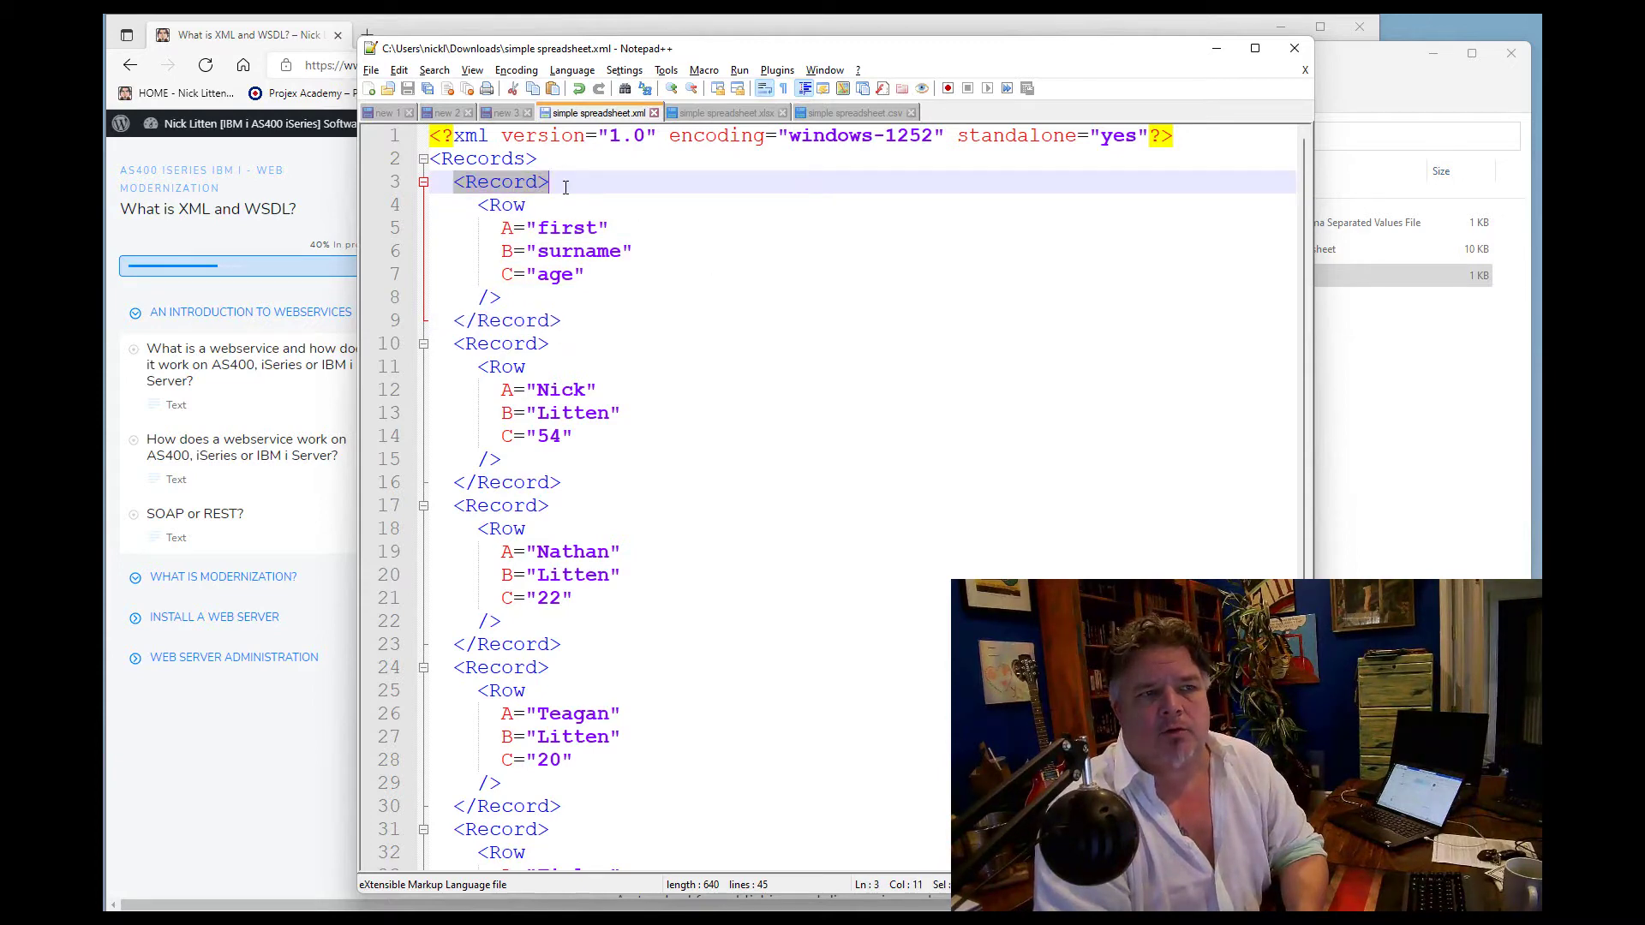
left_click_drag(462, 324, 568, 318)
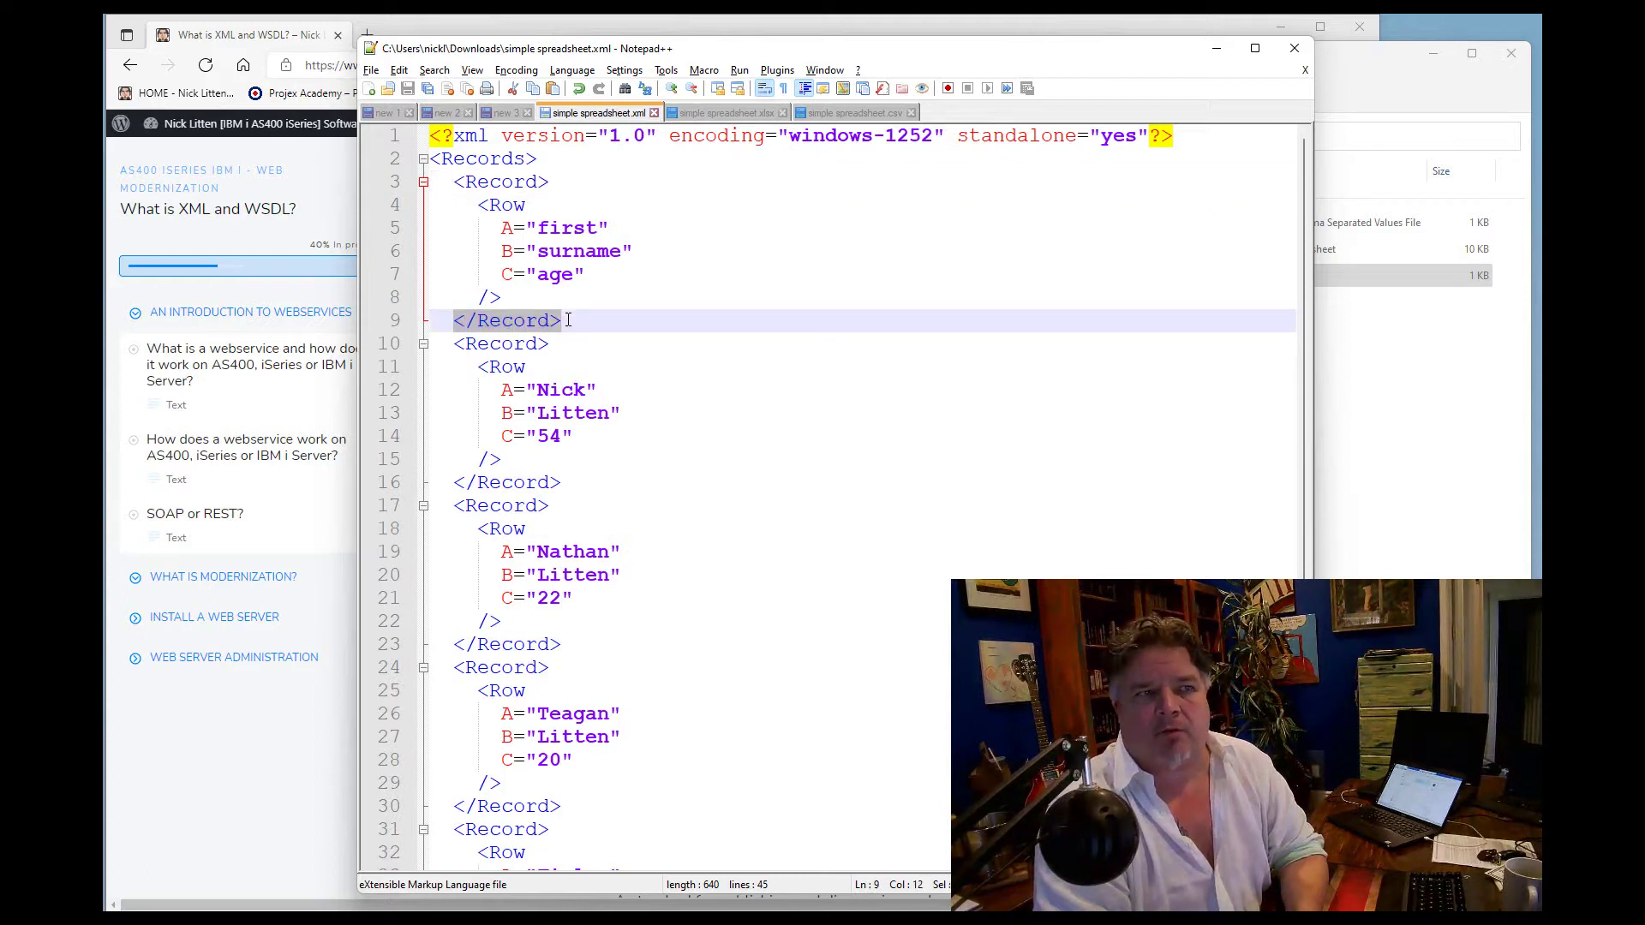
left_click(528, 240)
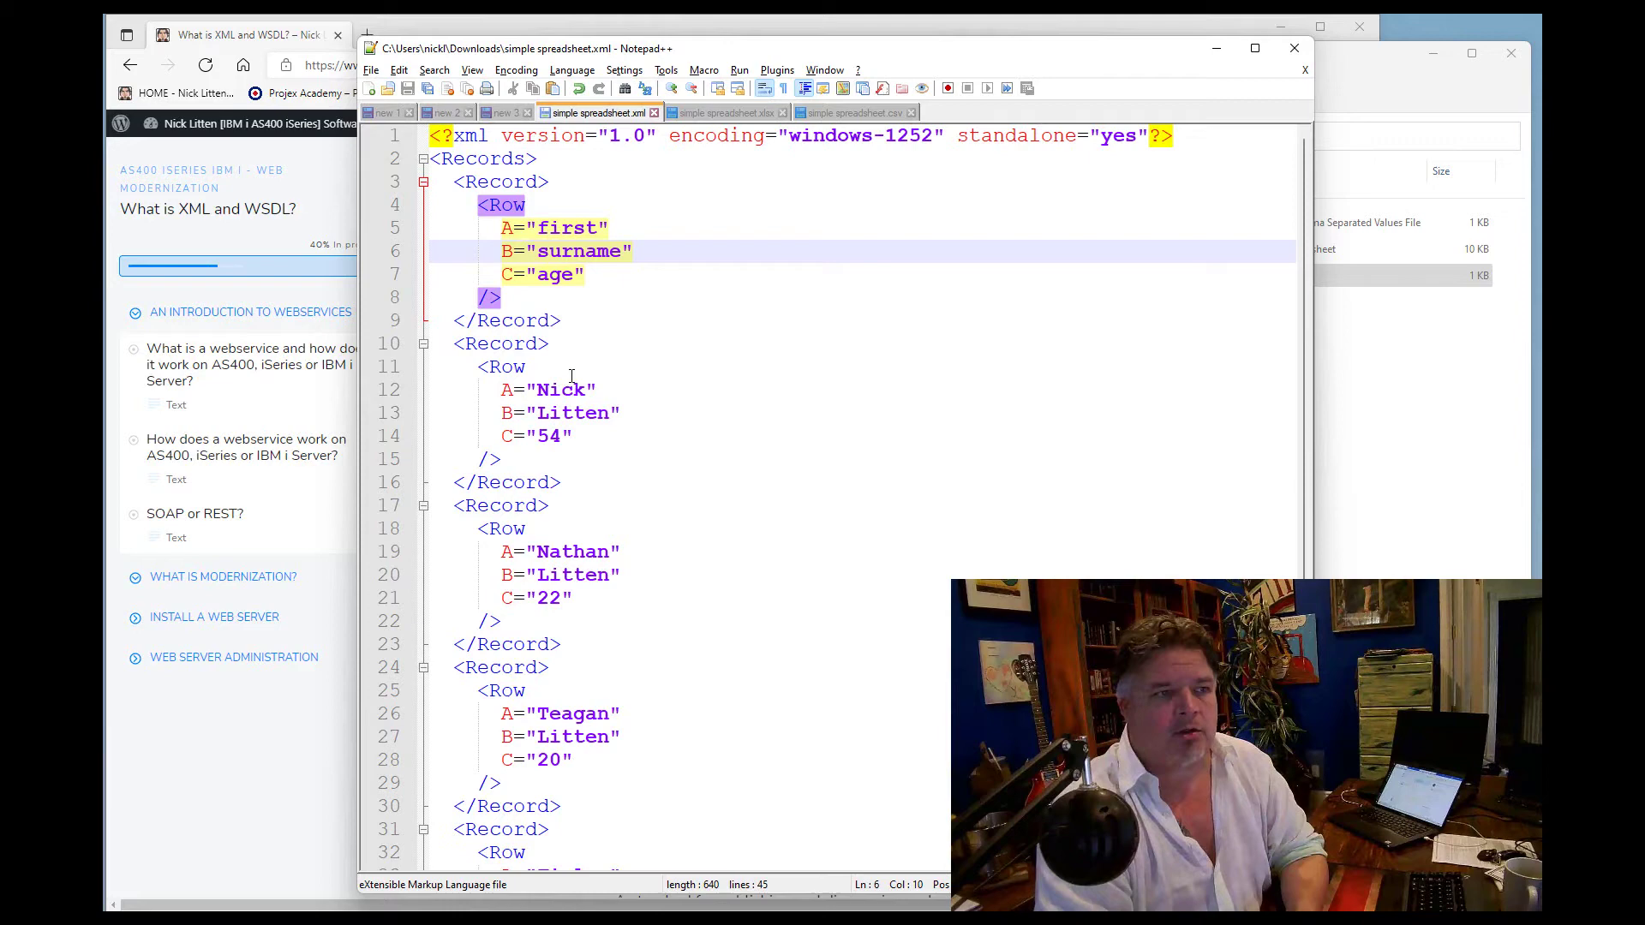
left_click(459, 344)
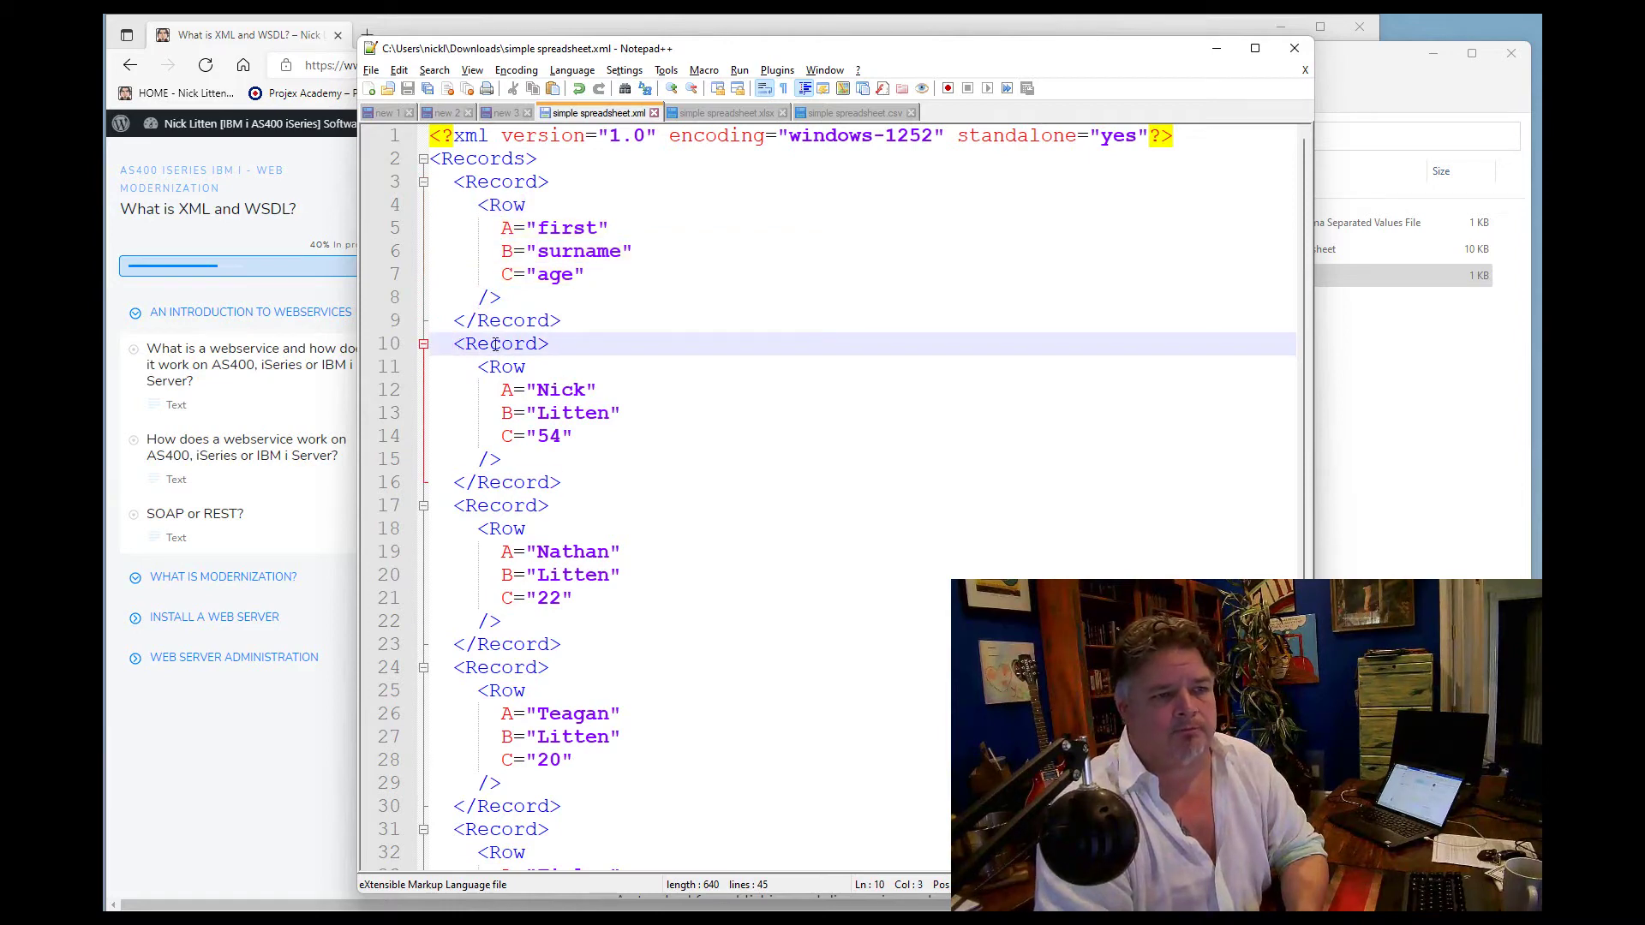
double_click(495, 343)
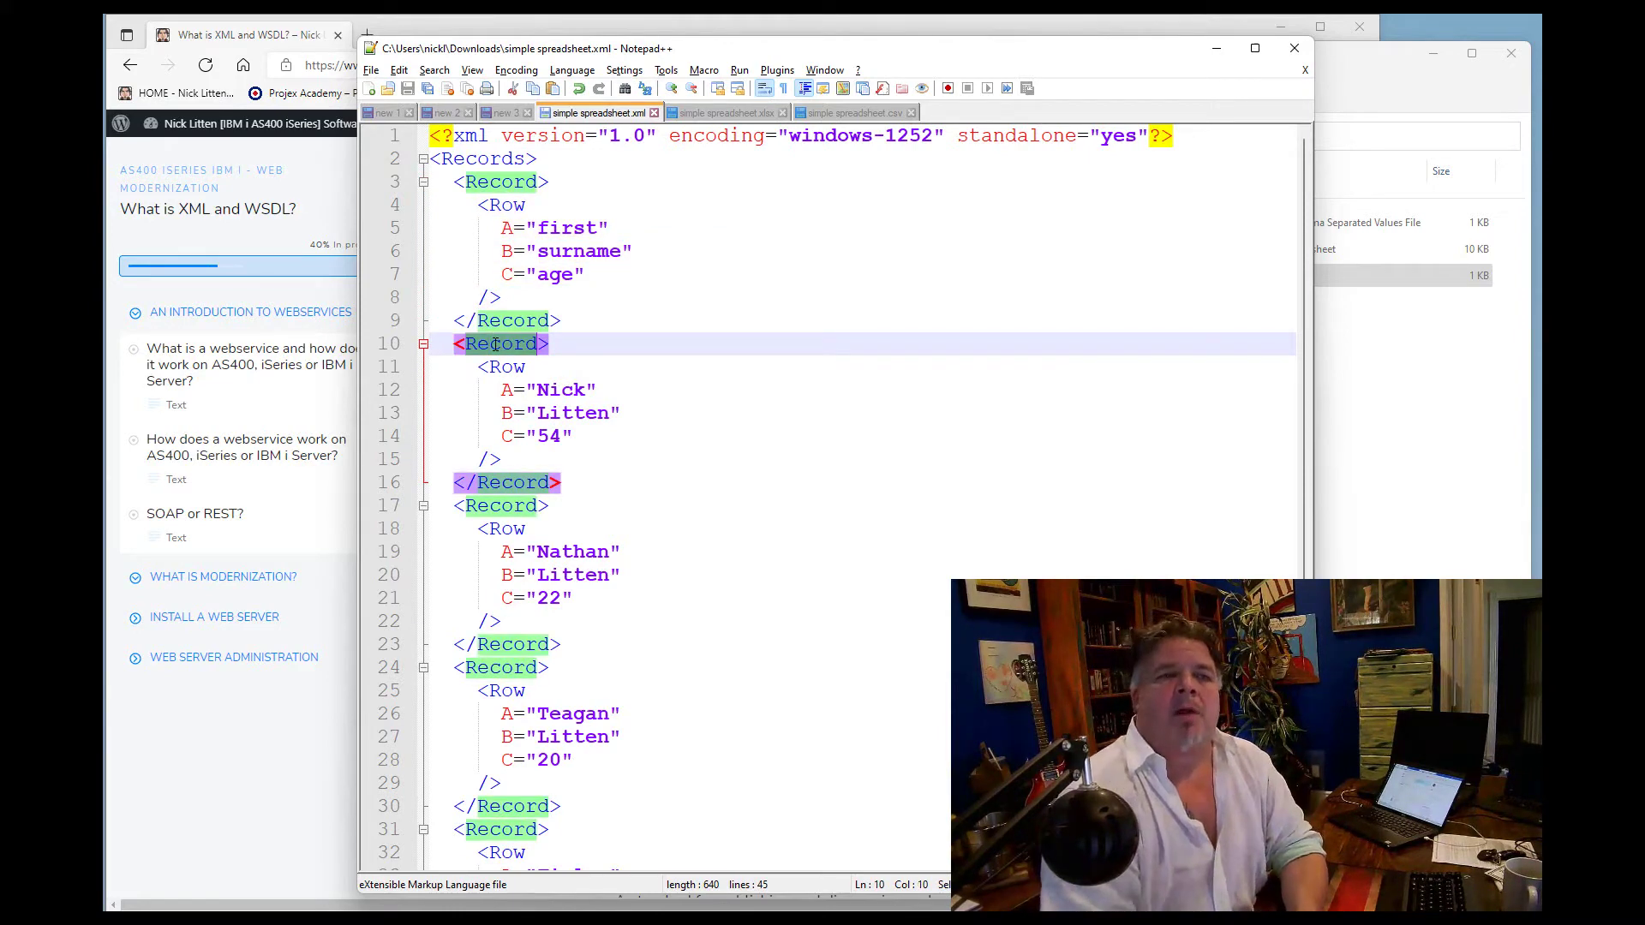
double_click(495, 183)
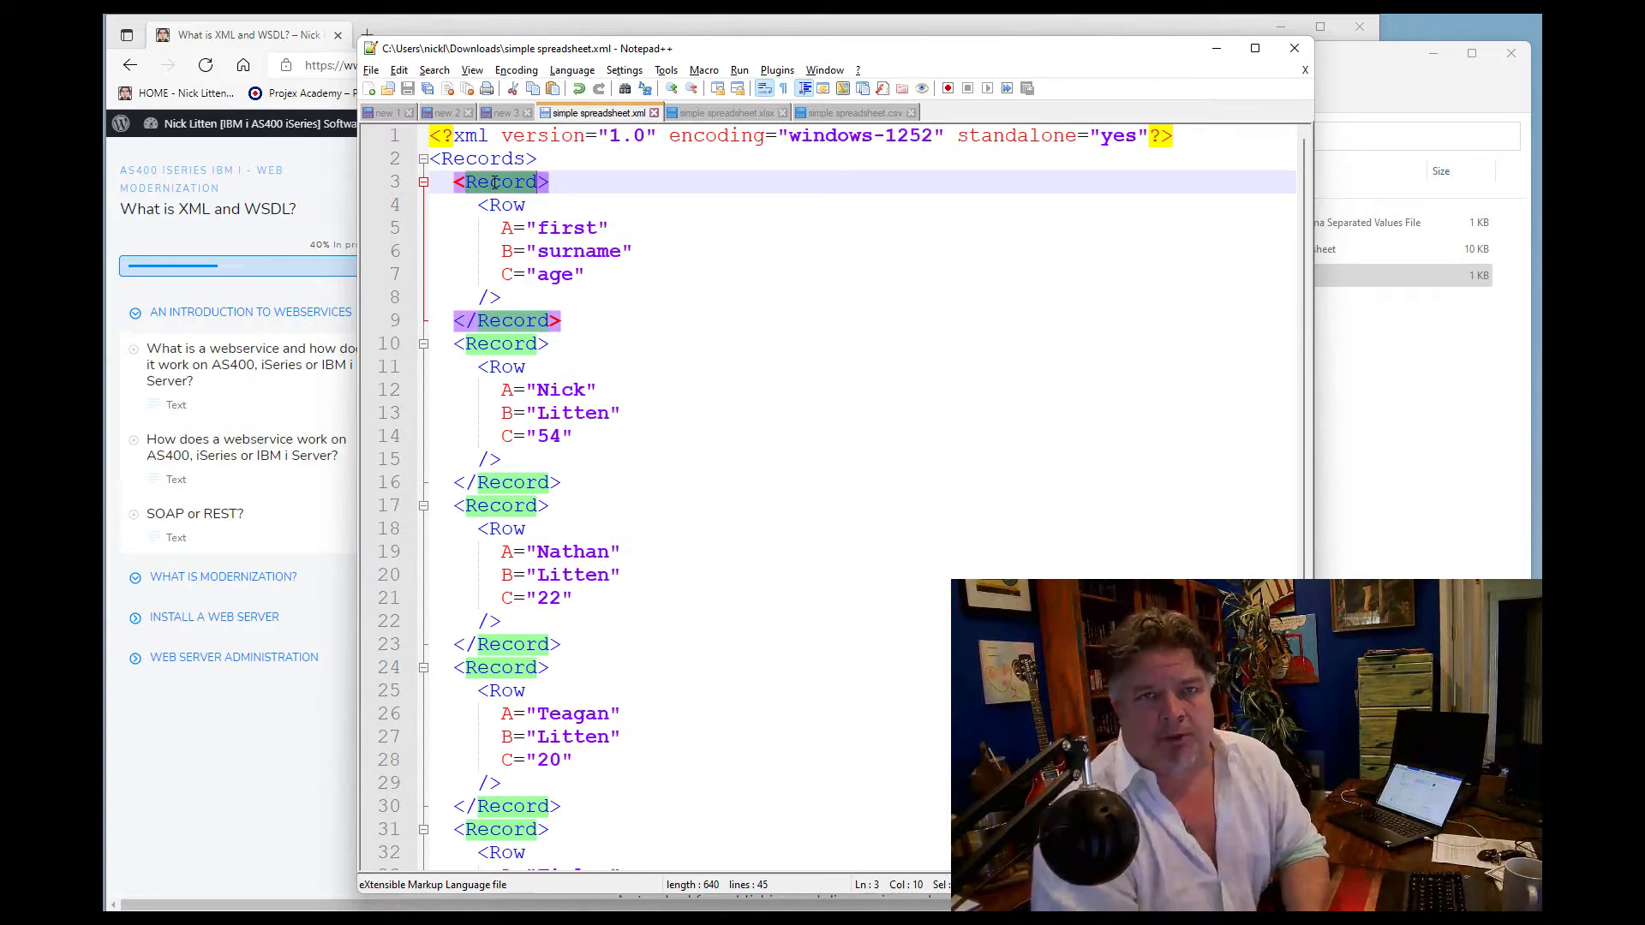
left_click(619, 347)
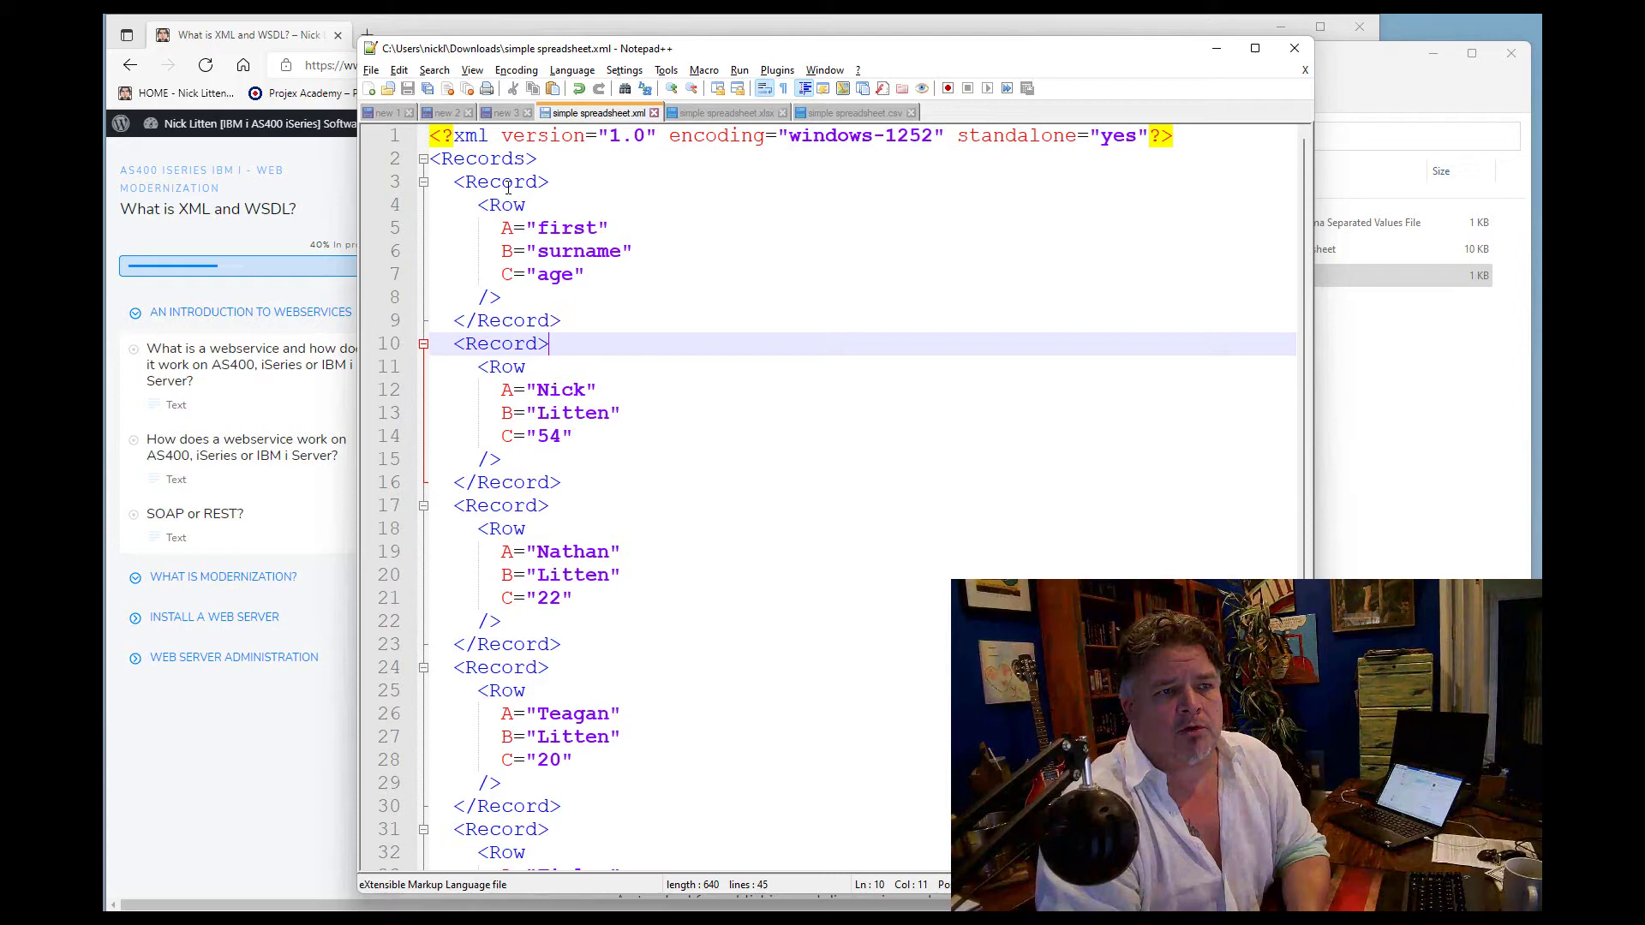
scroll(692, 533, "down", 5)
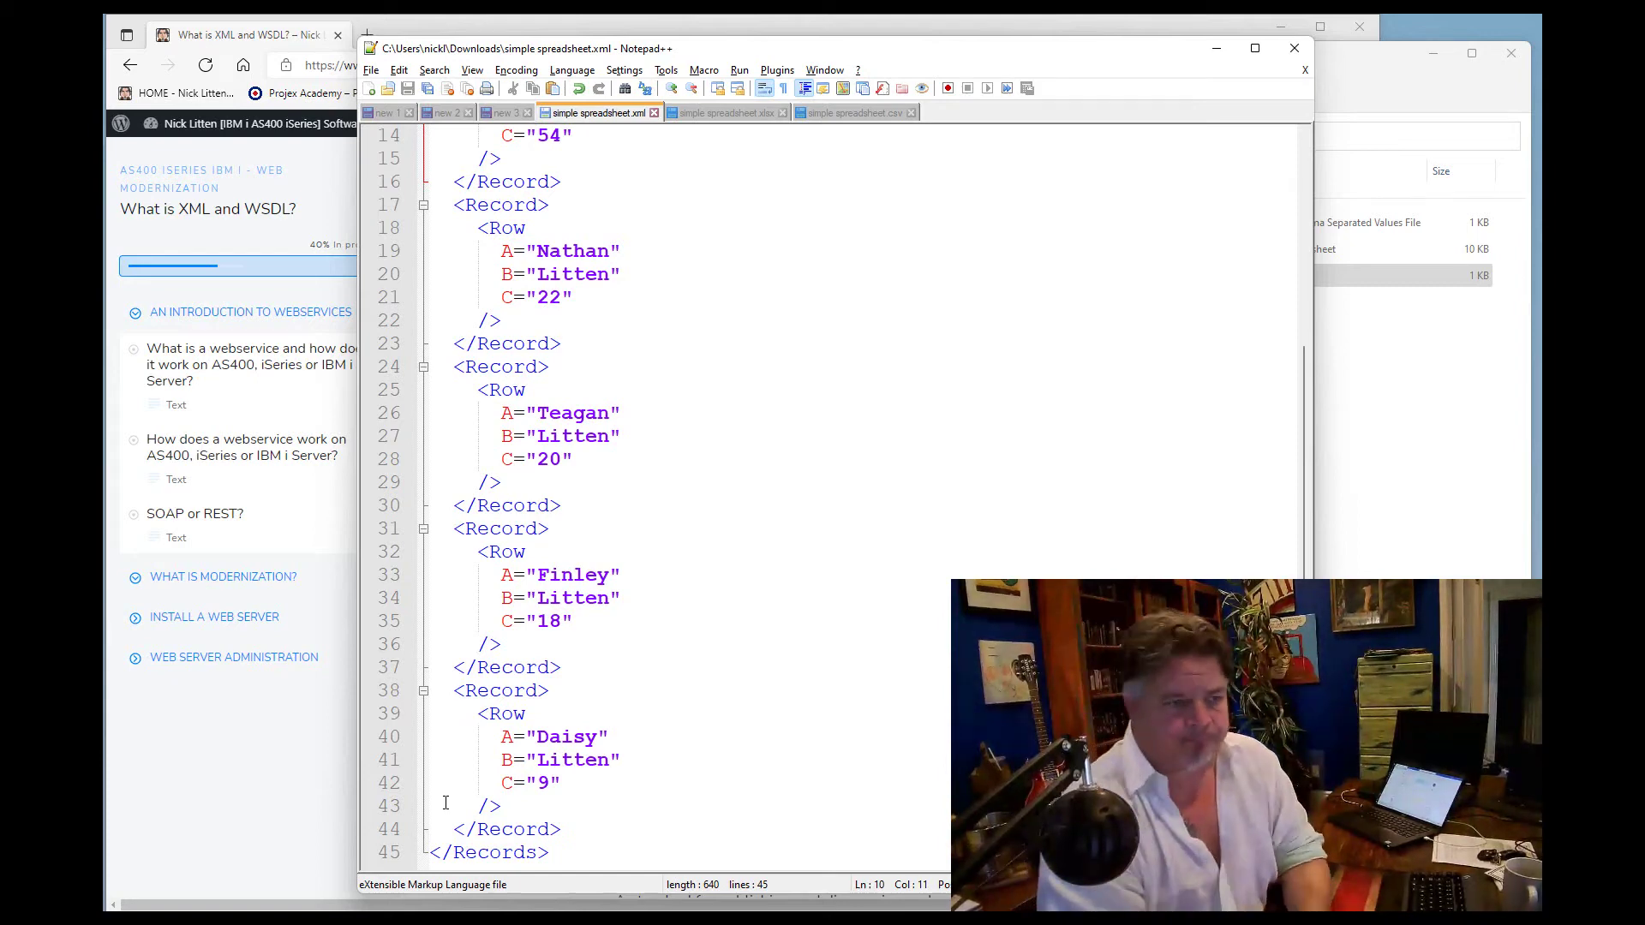
scroll(726, 520, "up", 5)
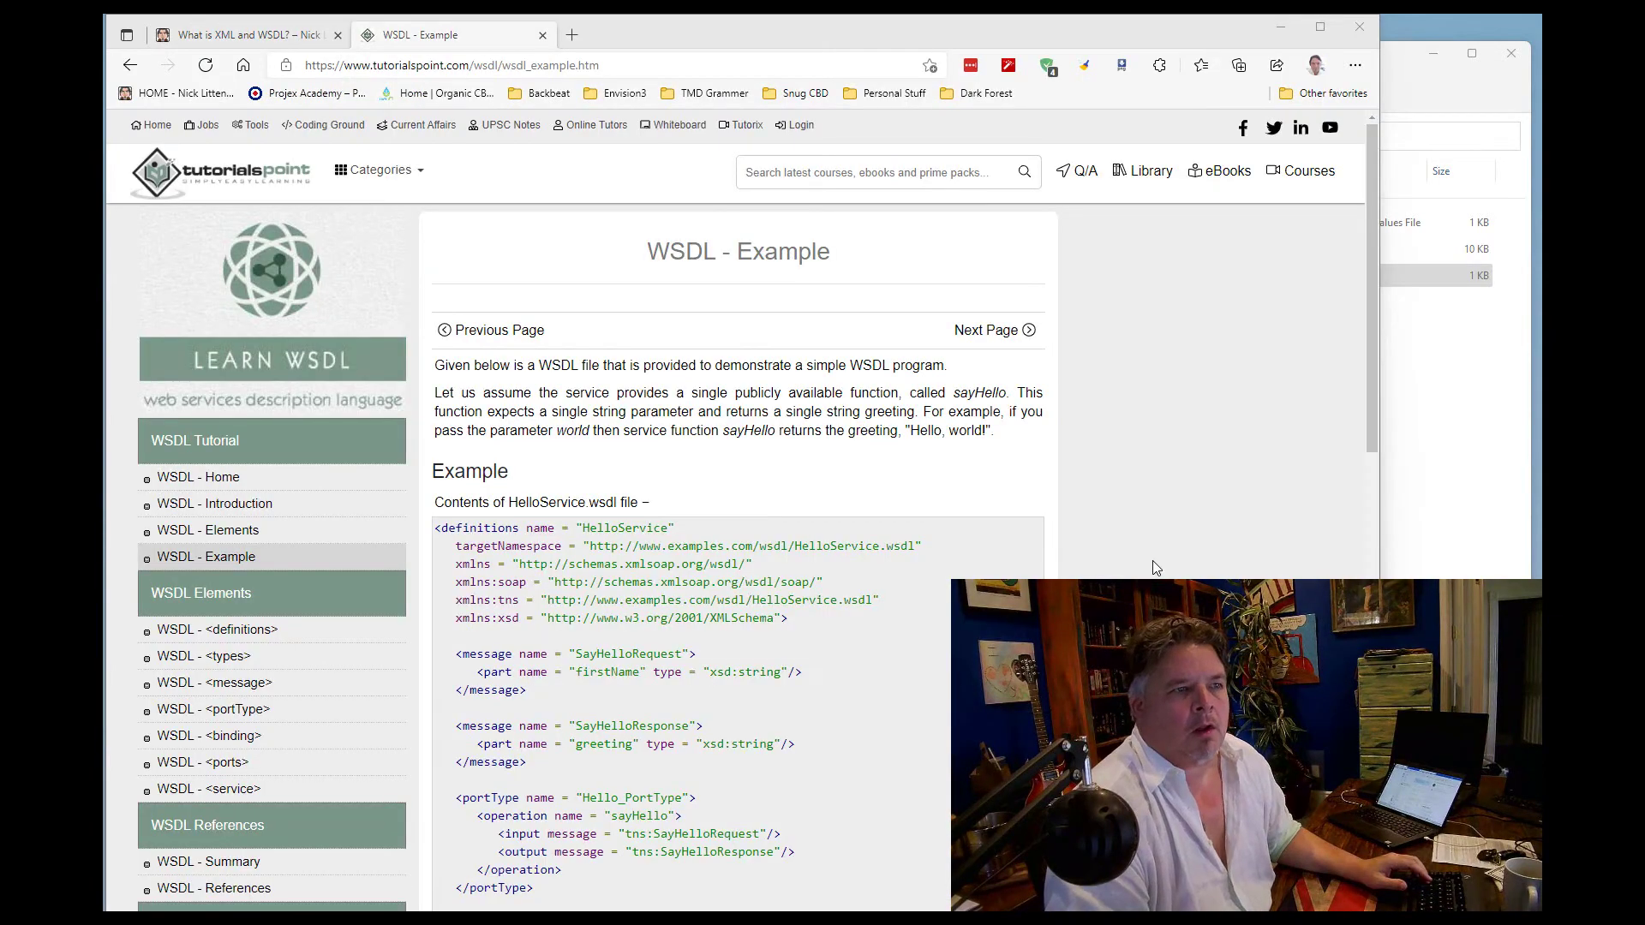
Scroll to the HelloService.wsdl code and highlight it from the start down to the binding block
scroll(1153, 561, "down", 10)
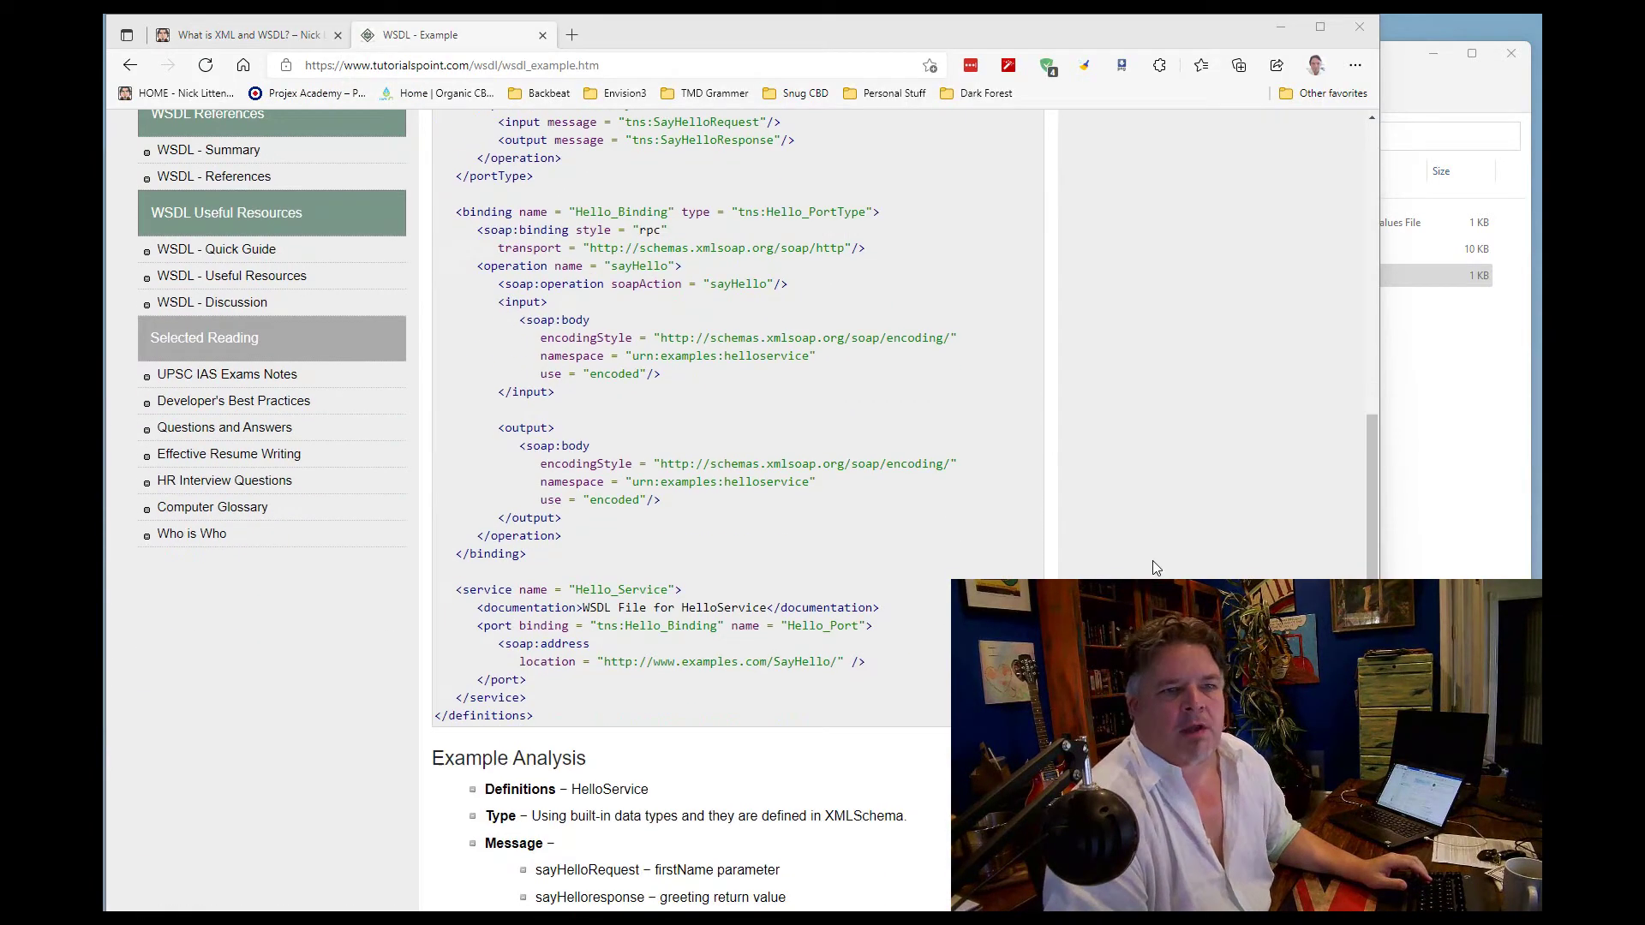
scroll(1153, 560, "up", 10)
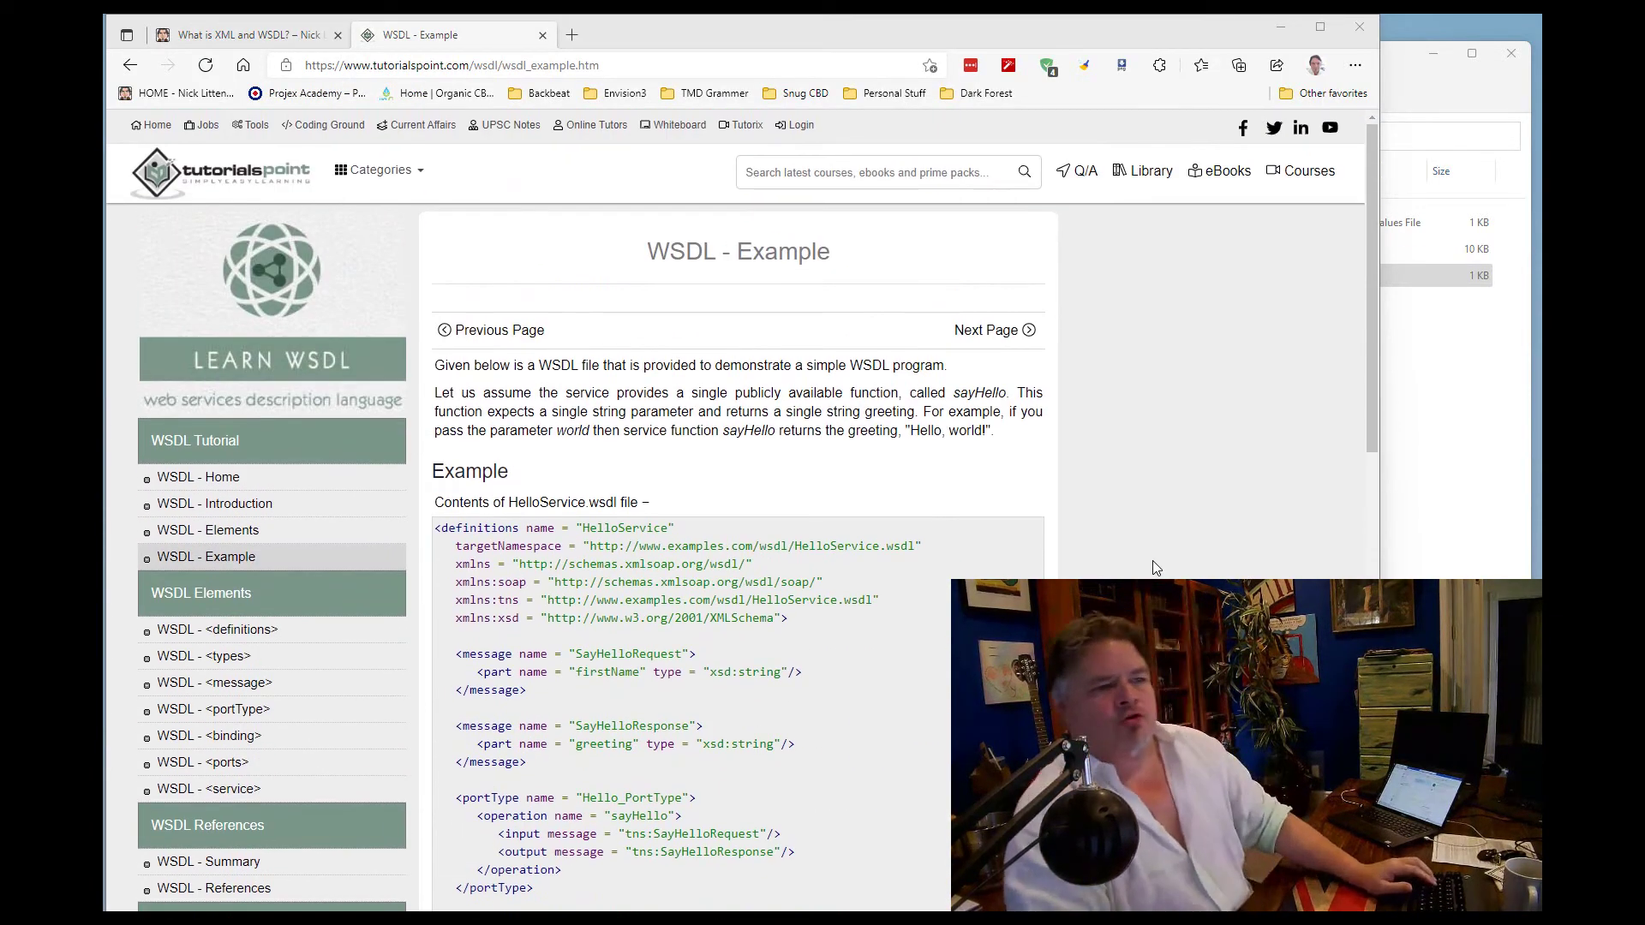
scroll(1104, 561, "down", 3)
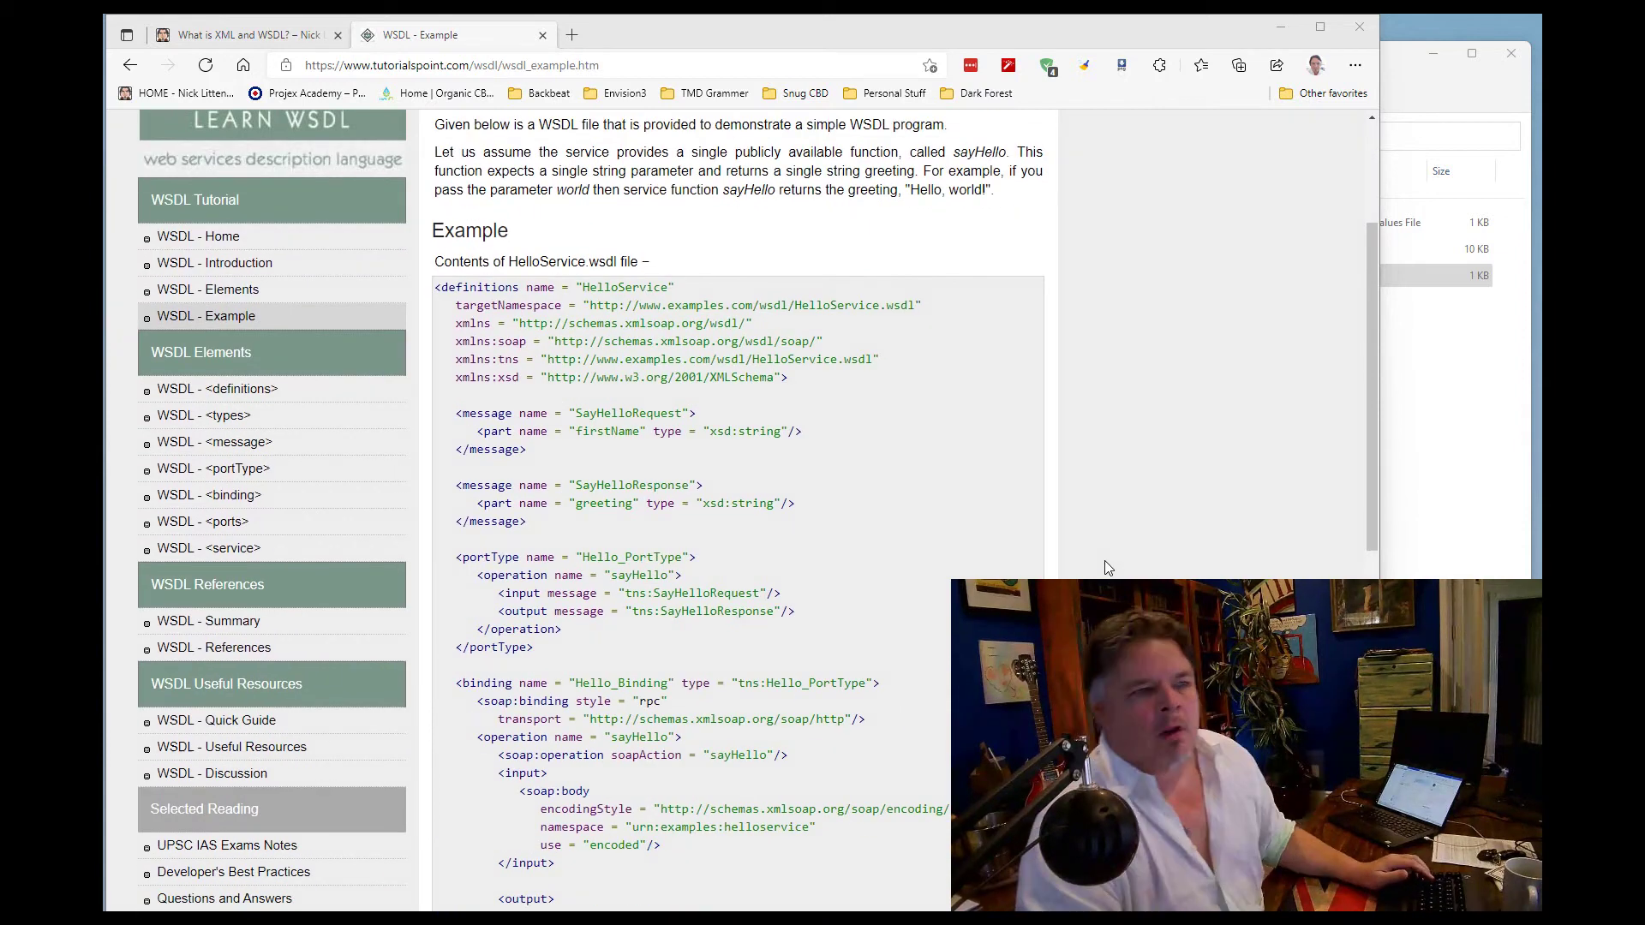
scroll(1103, 562, "down", 2)
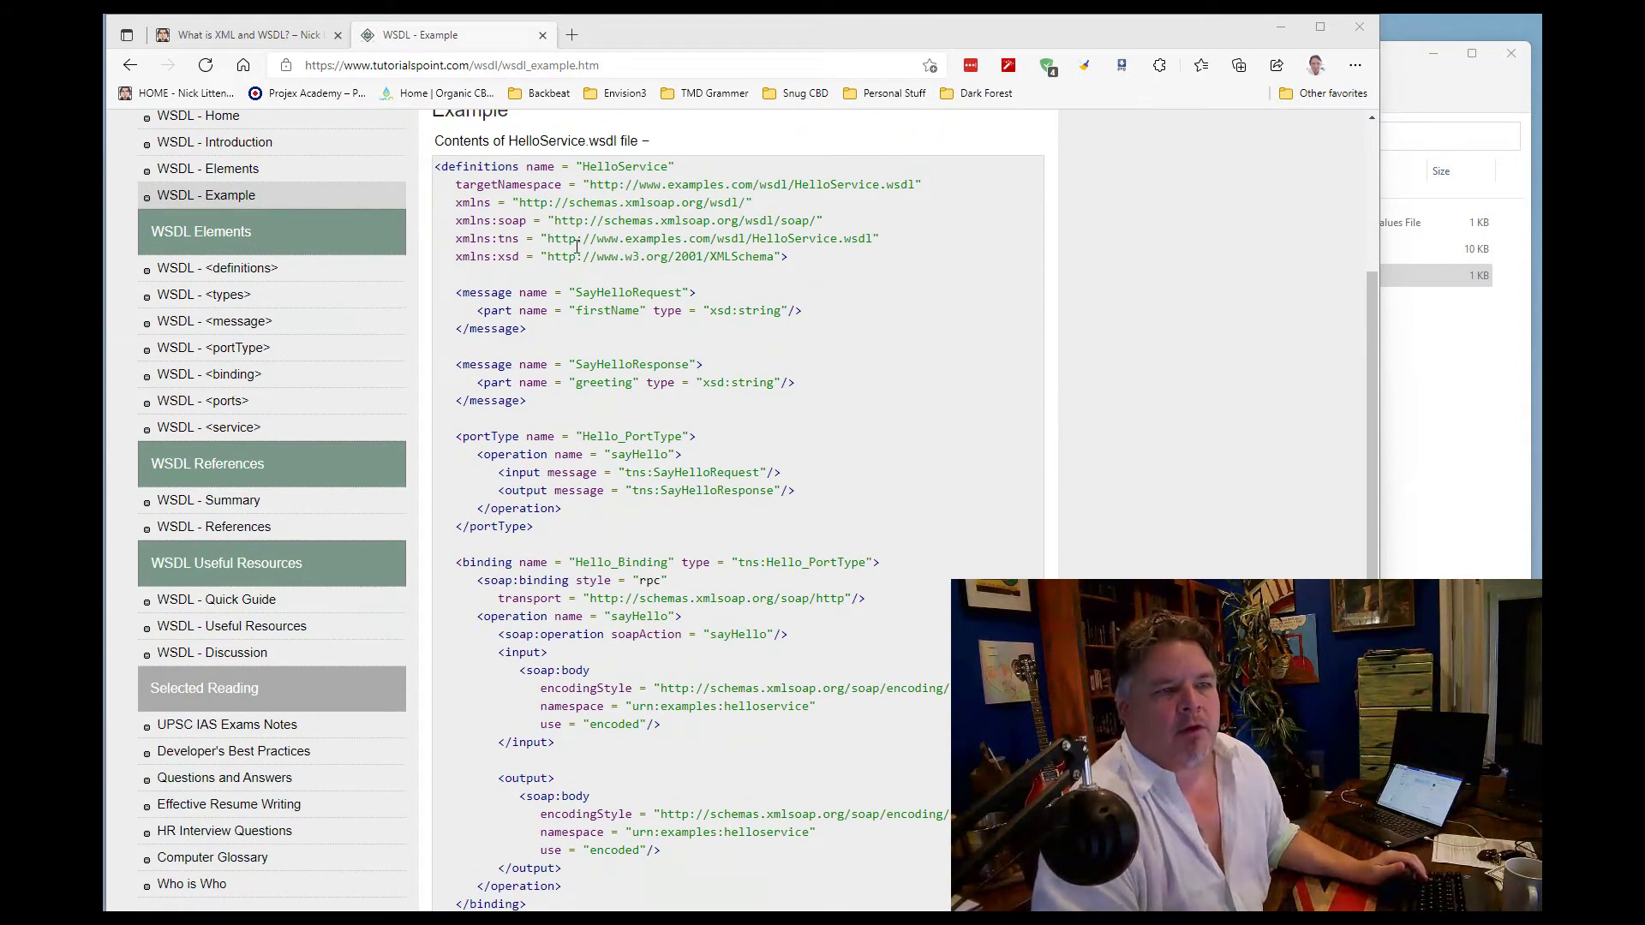
left_click_drag(437, 181, 947, 906)
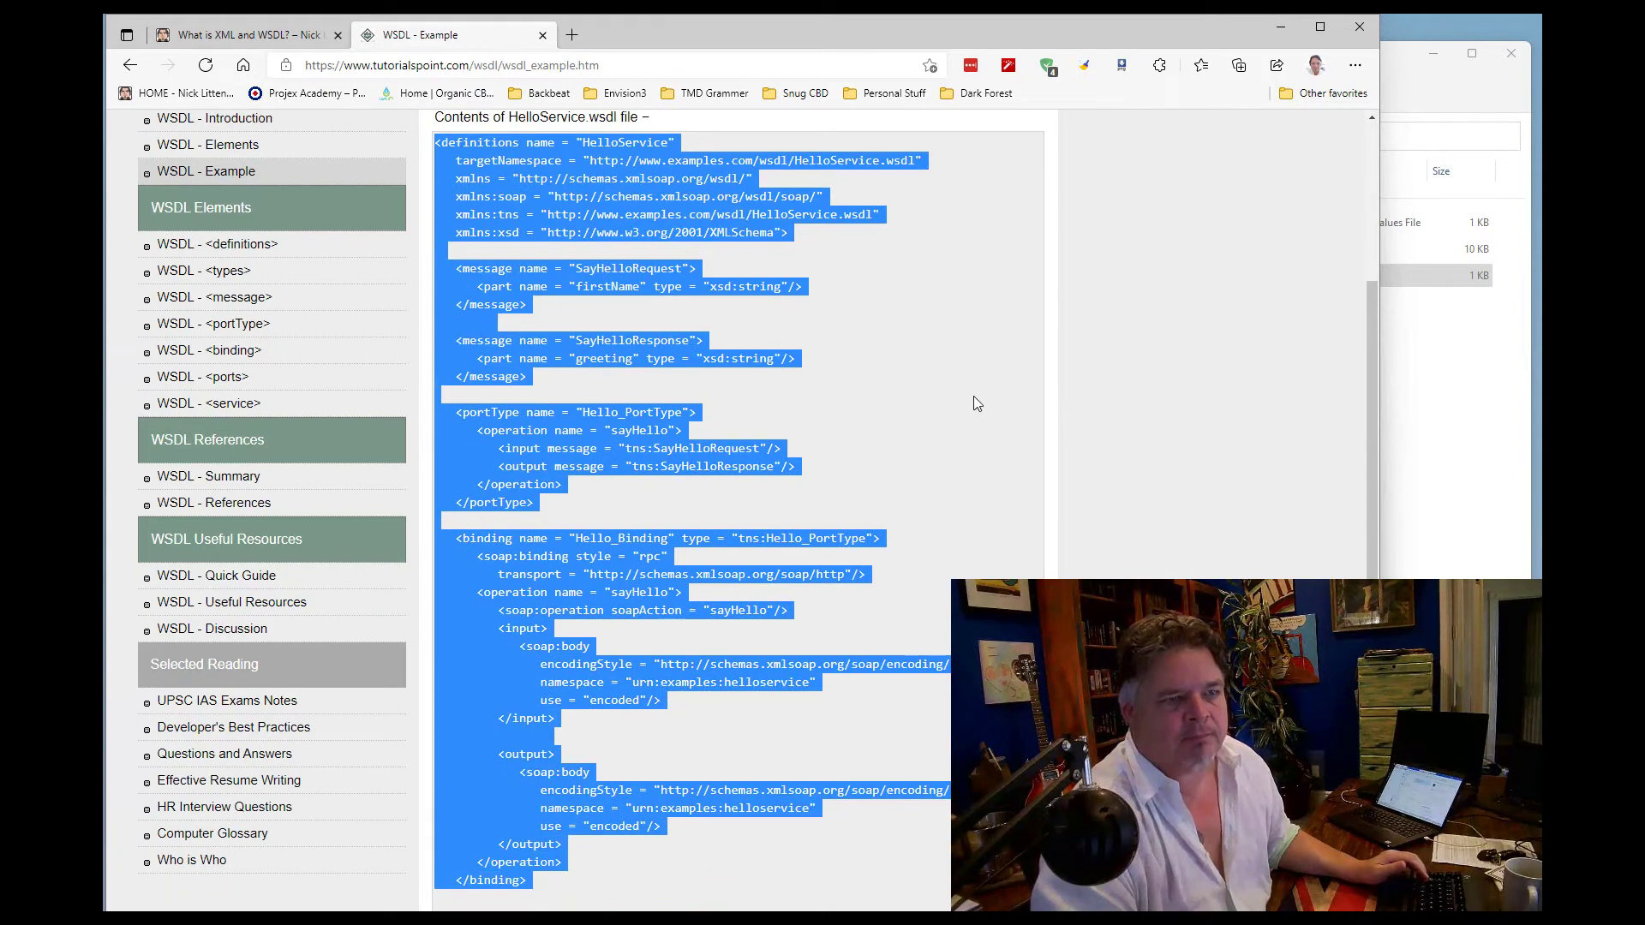
left_click(974, 396)
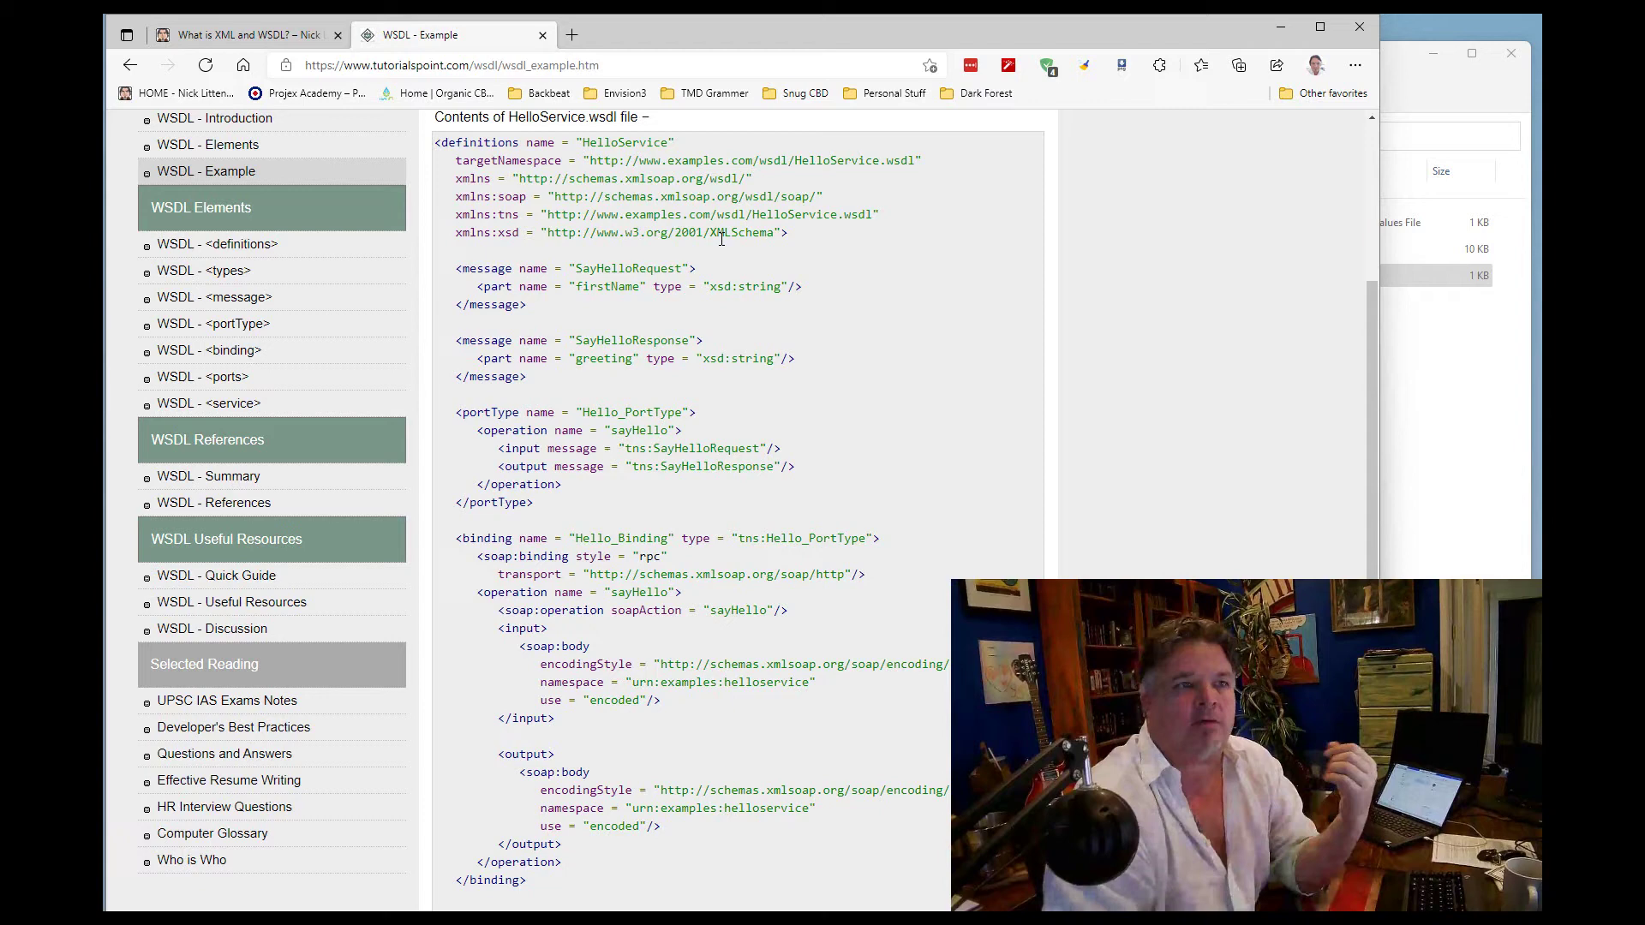
double_click(633, 141)
left_click(649, 160)
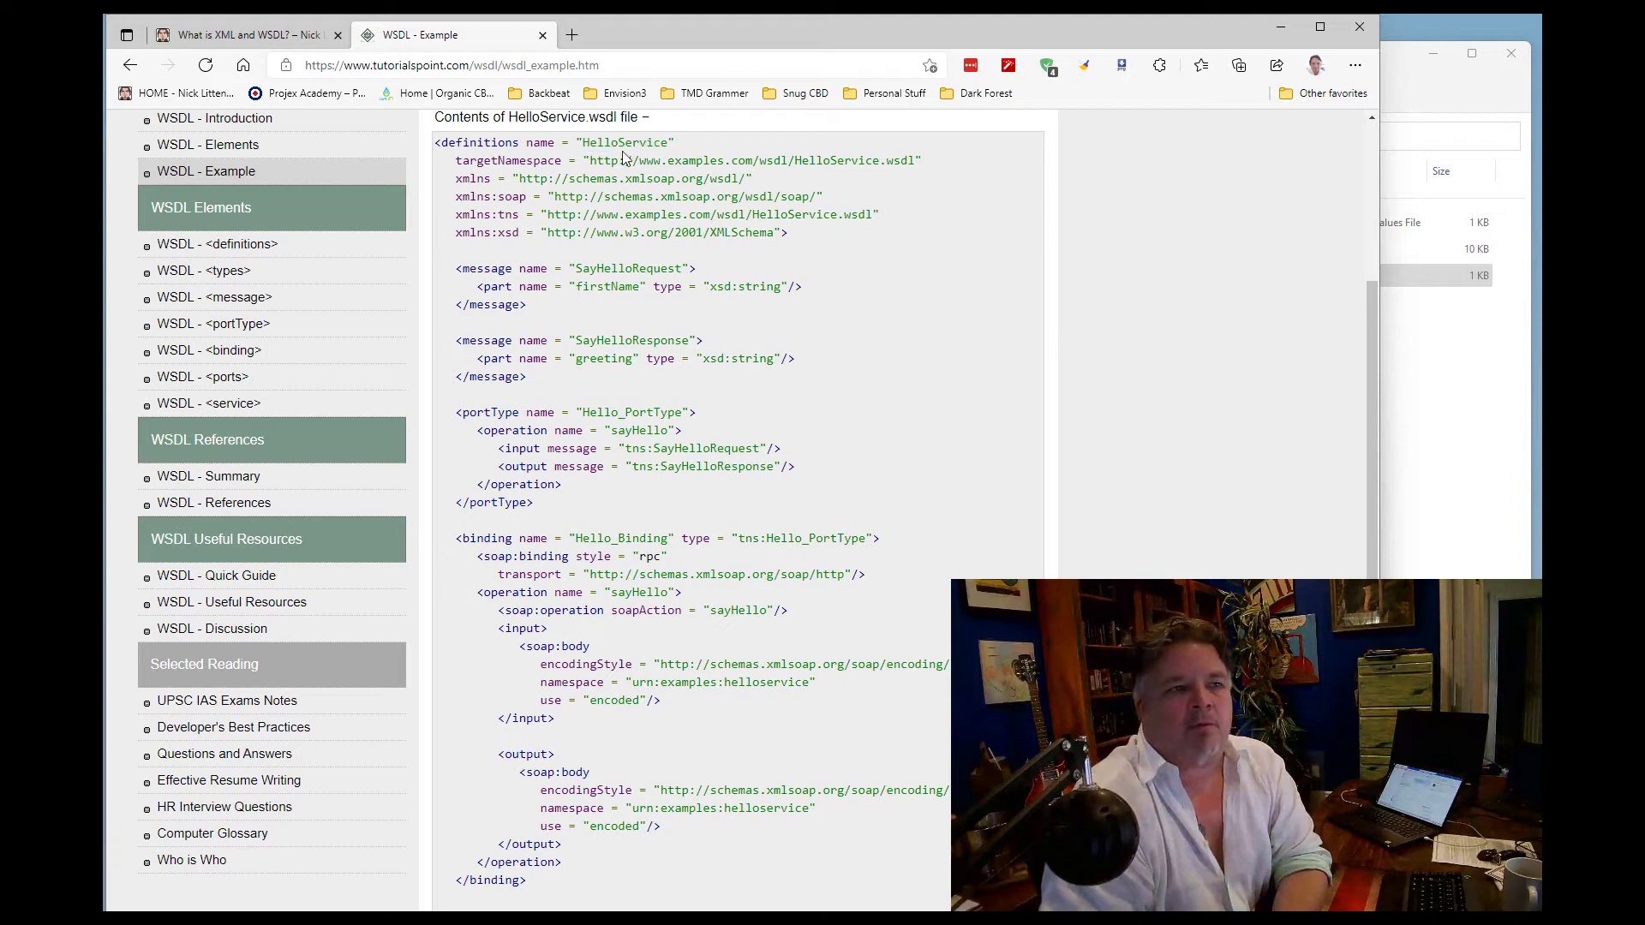
left_click_drag(588, 160, 910, 162)
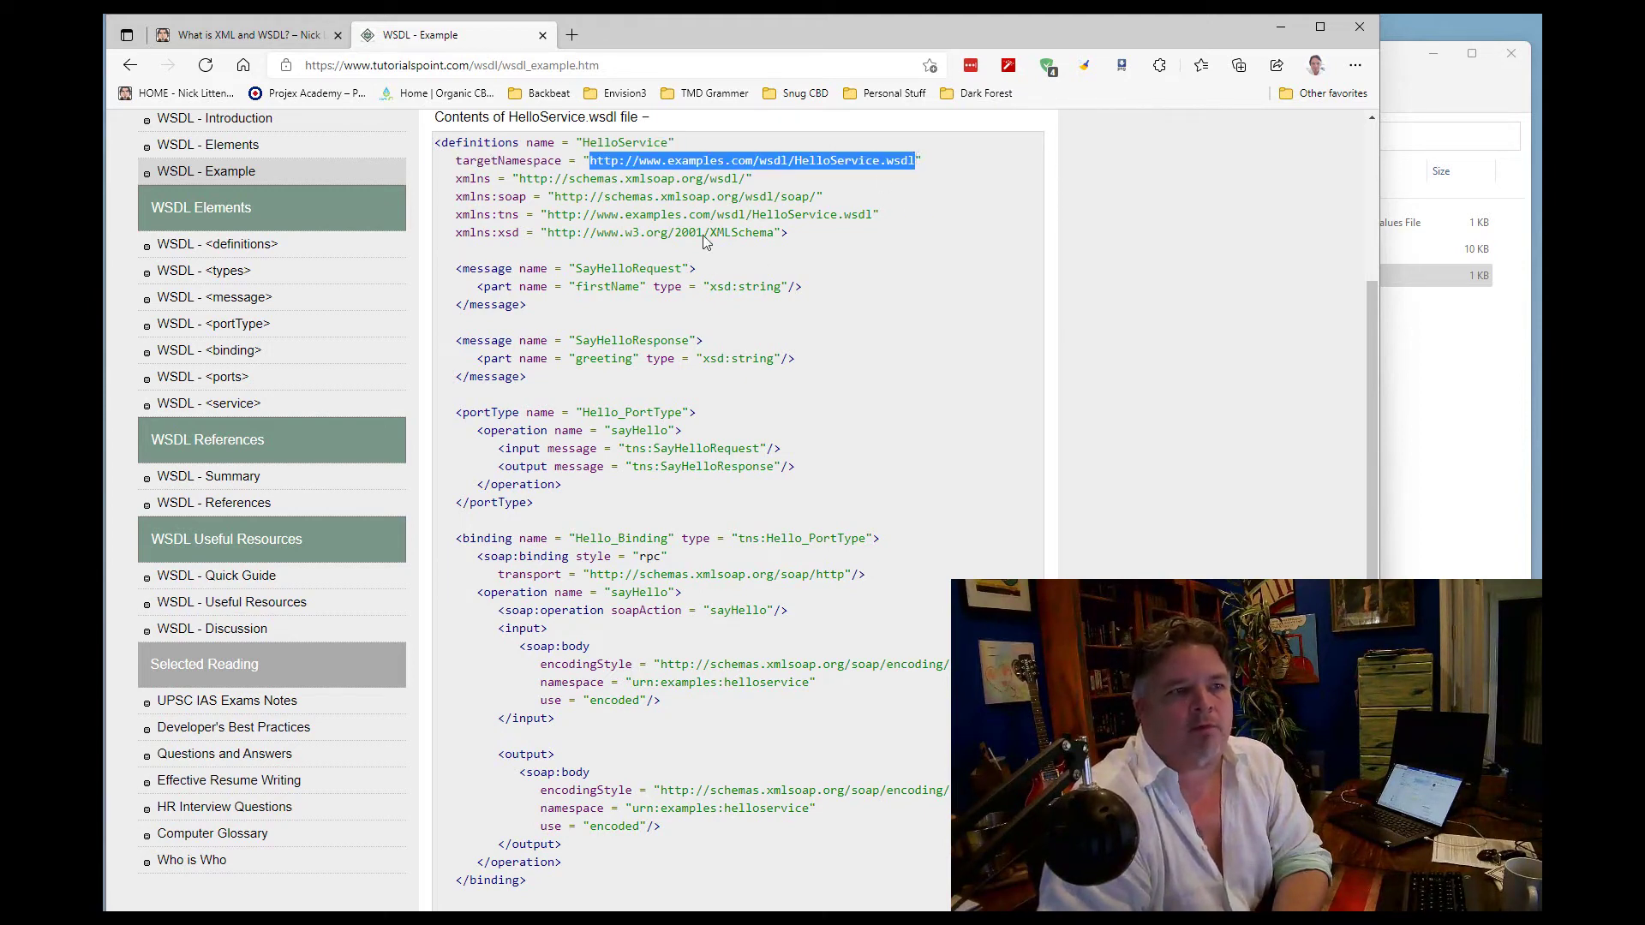
left_click(607, 210)
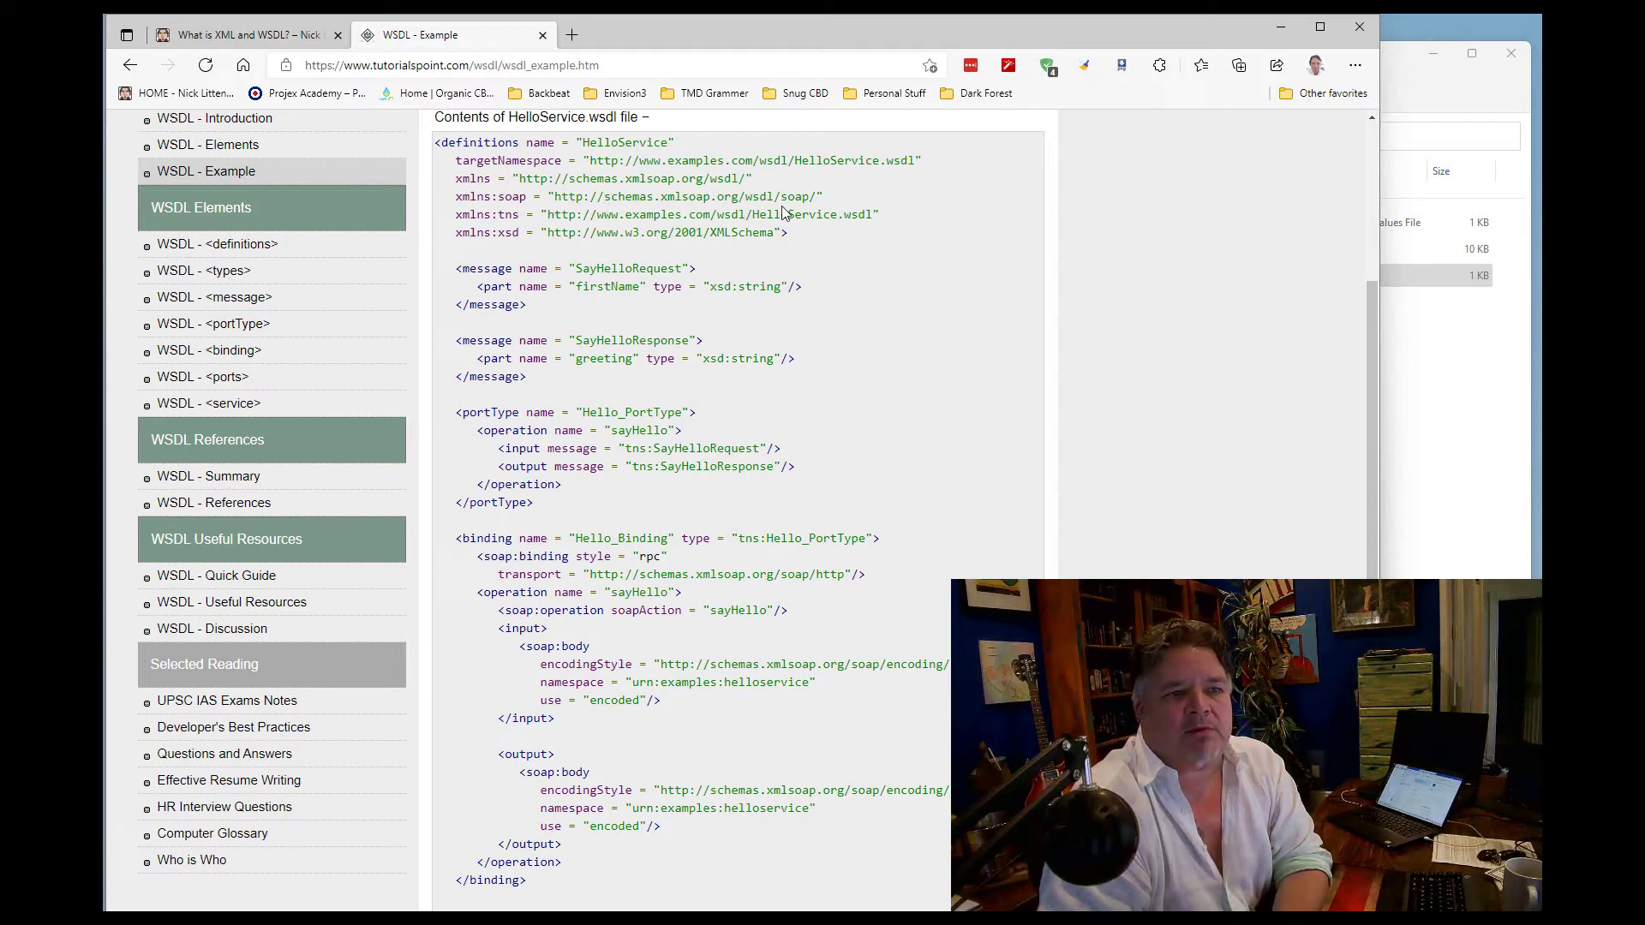
left_click_drag(462, 268, 747, 298)
left_click(857, 343)
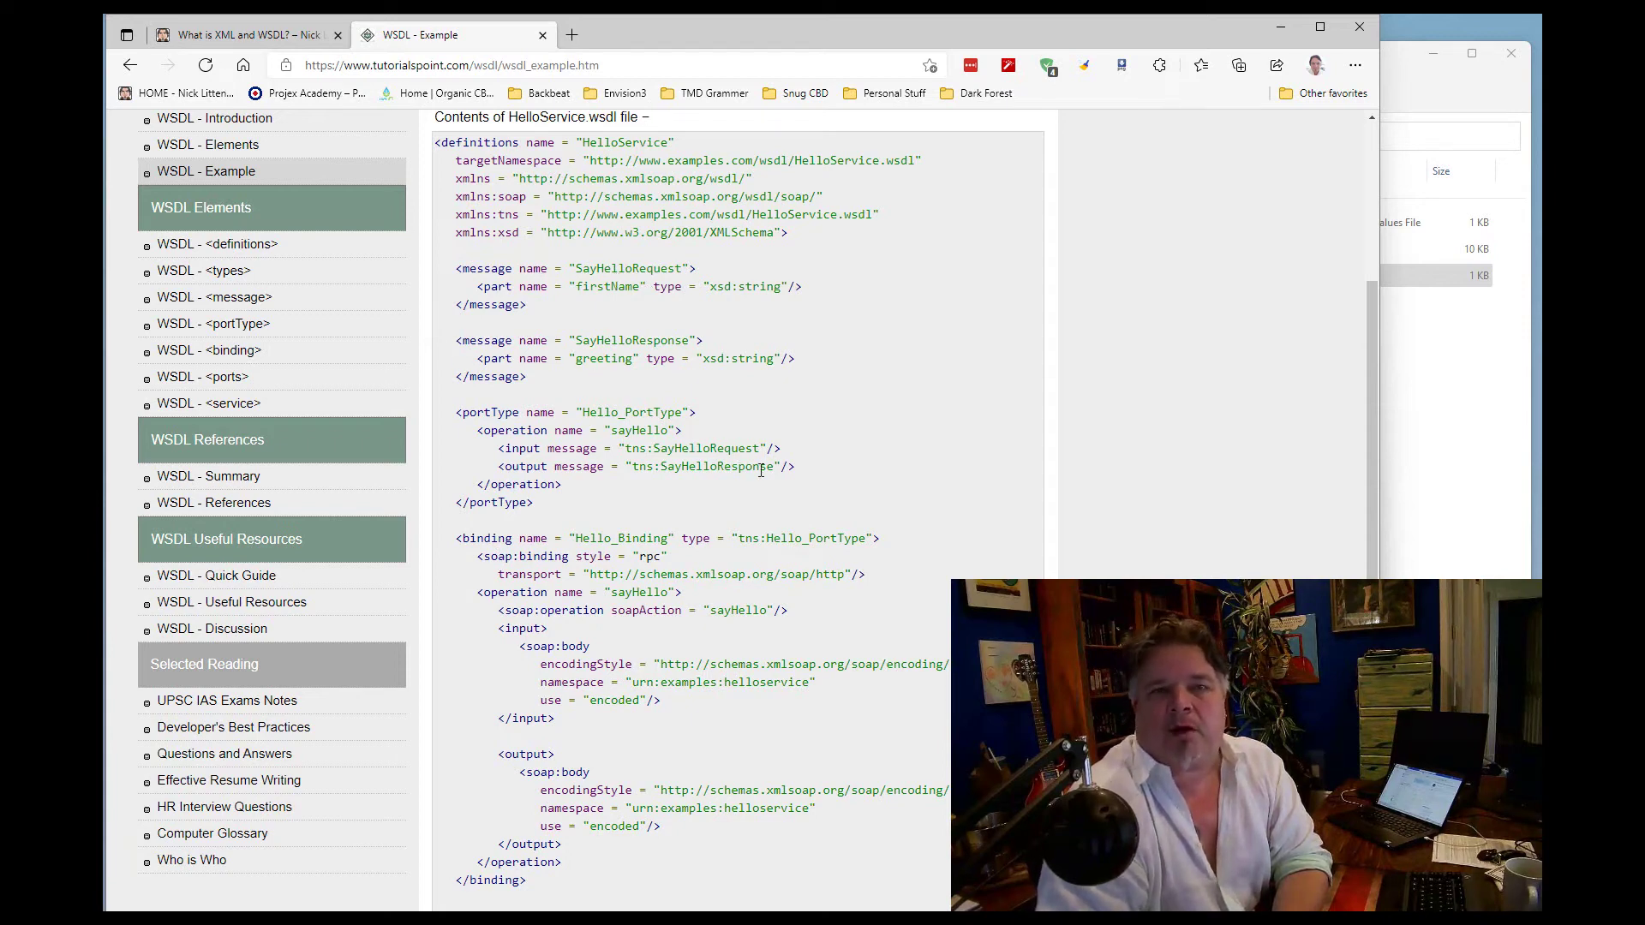
left_click_drag(727, 501, 616, 399)
left_click(804, 424)
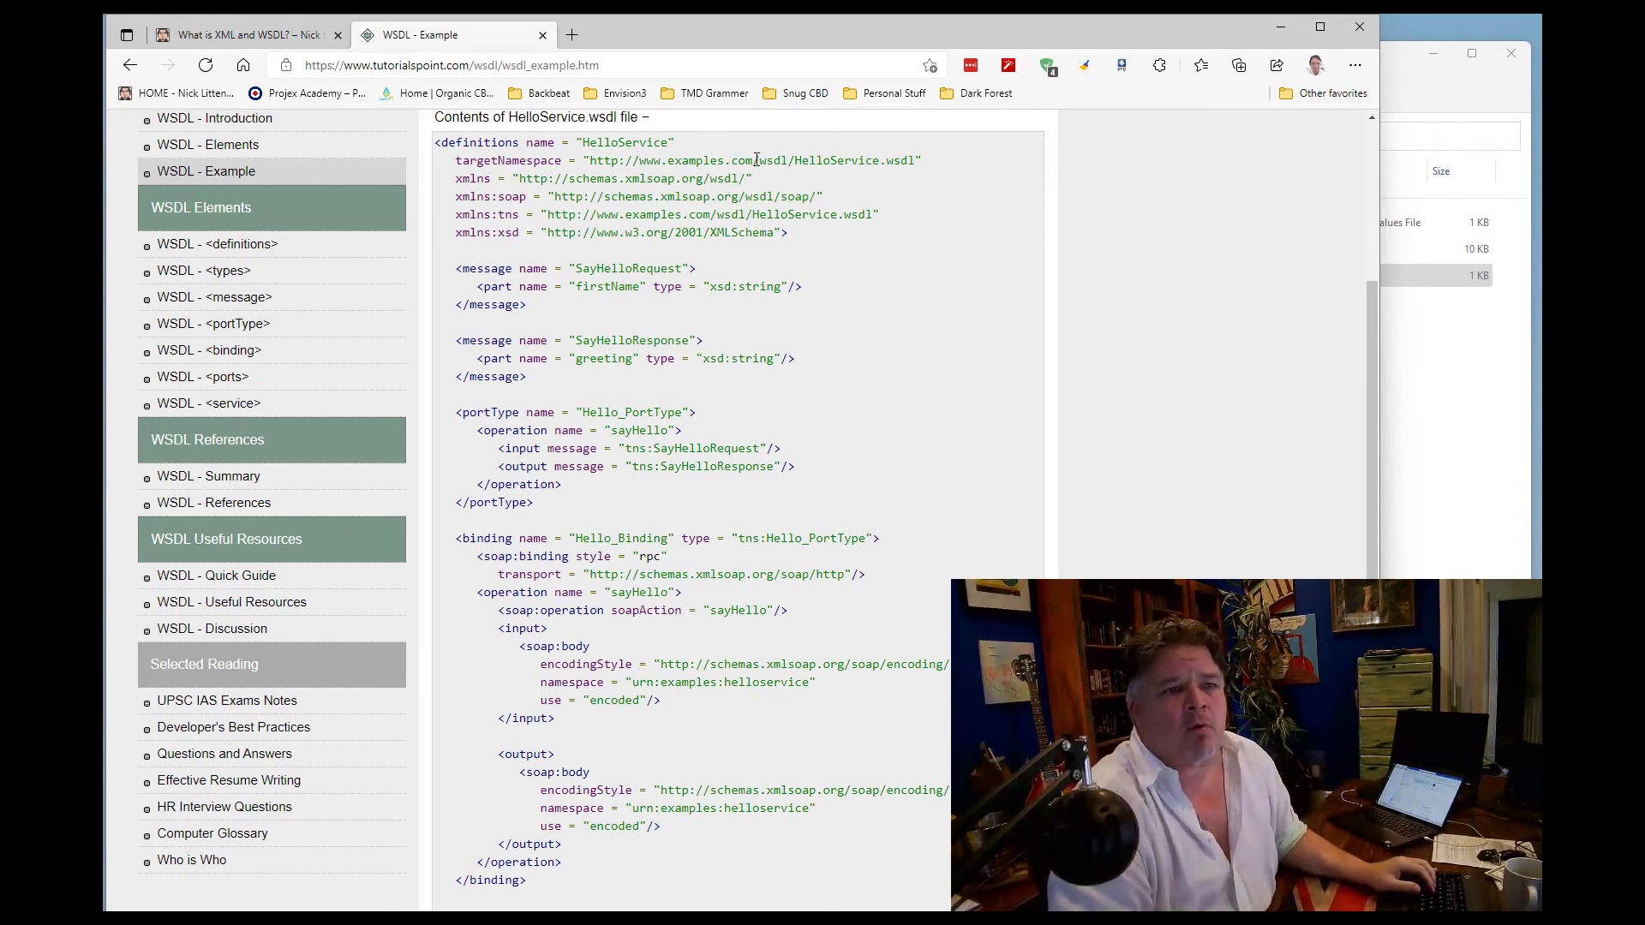
Copy the targetNamespace URL, load it in the address bar, and dismiss the Examples.com install offer
left_click_drag(610, 161, 916, 161)
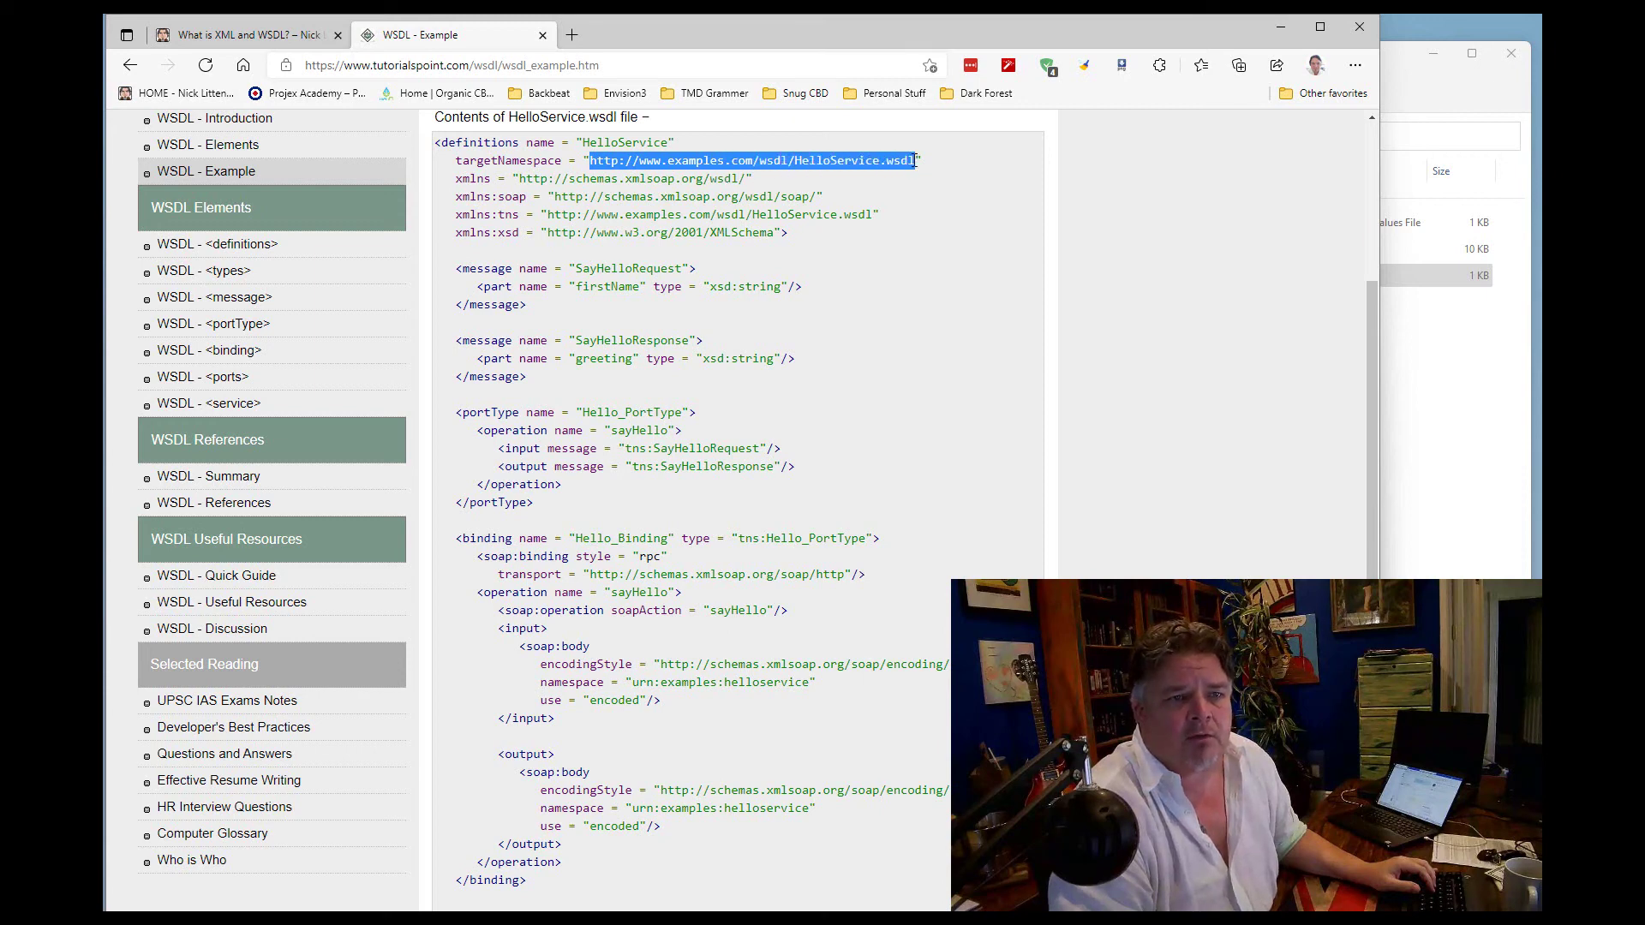
key("ctrl+c")
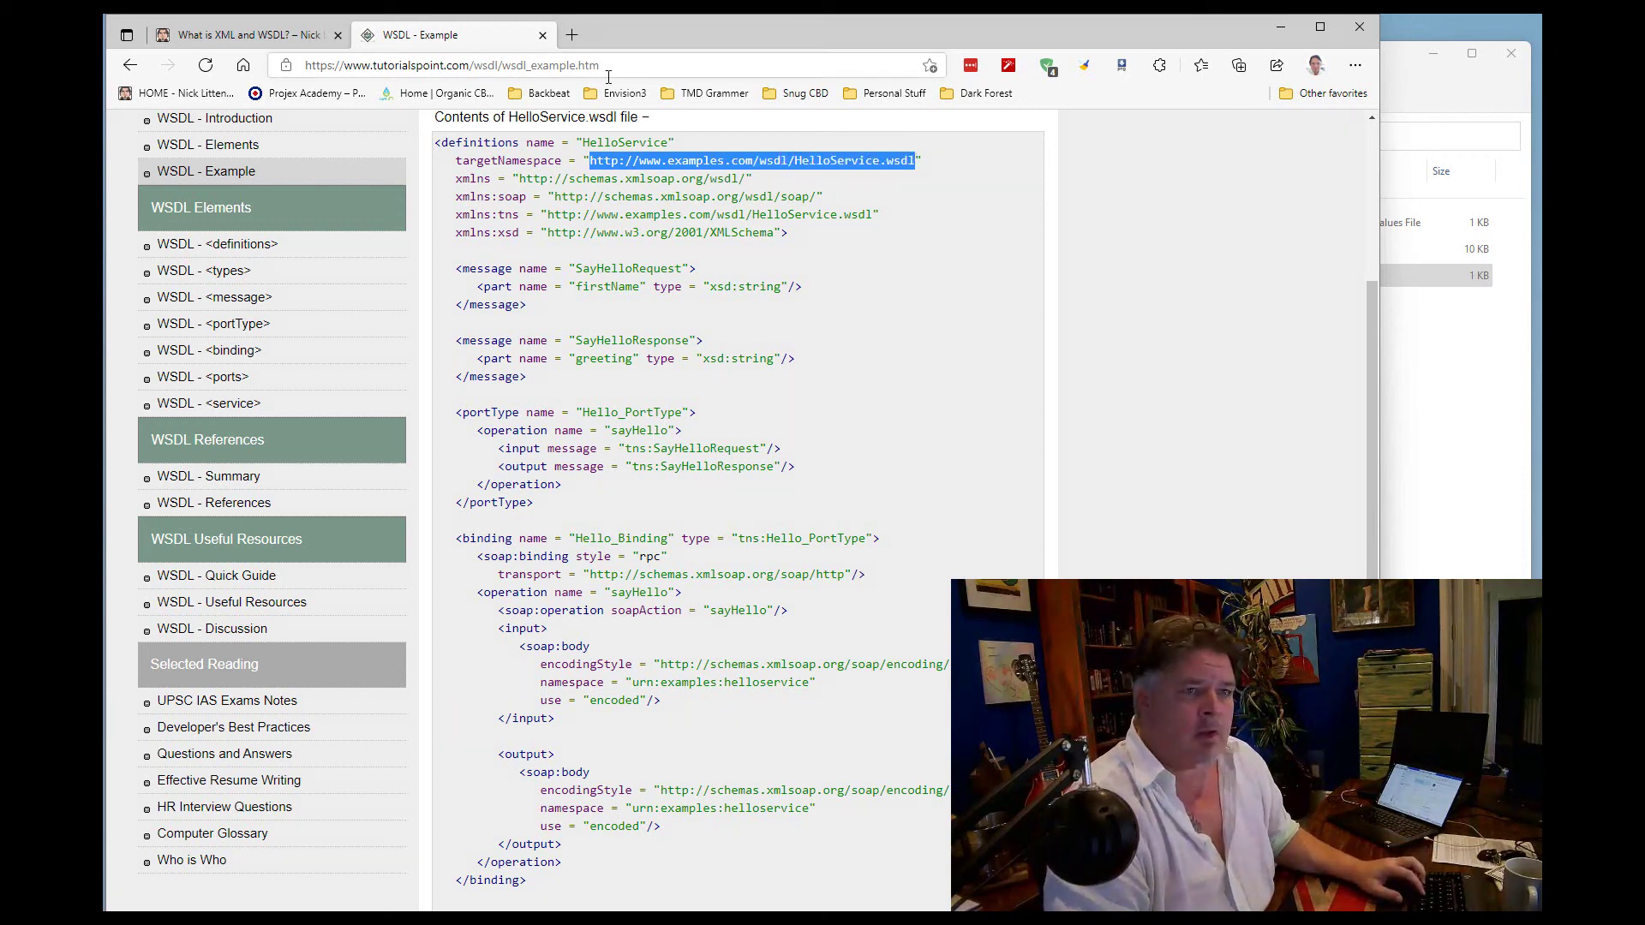
left_click(641, 65)
key("ctrl+v")
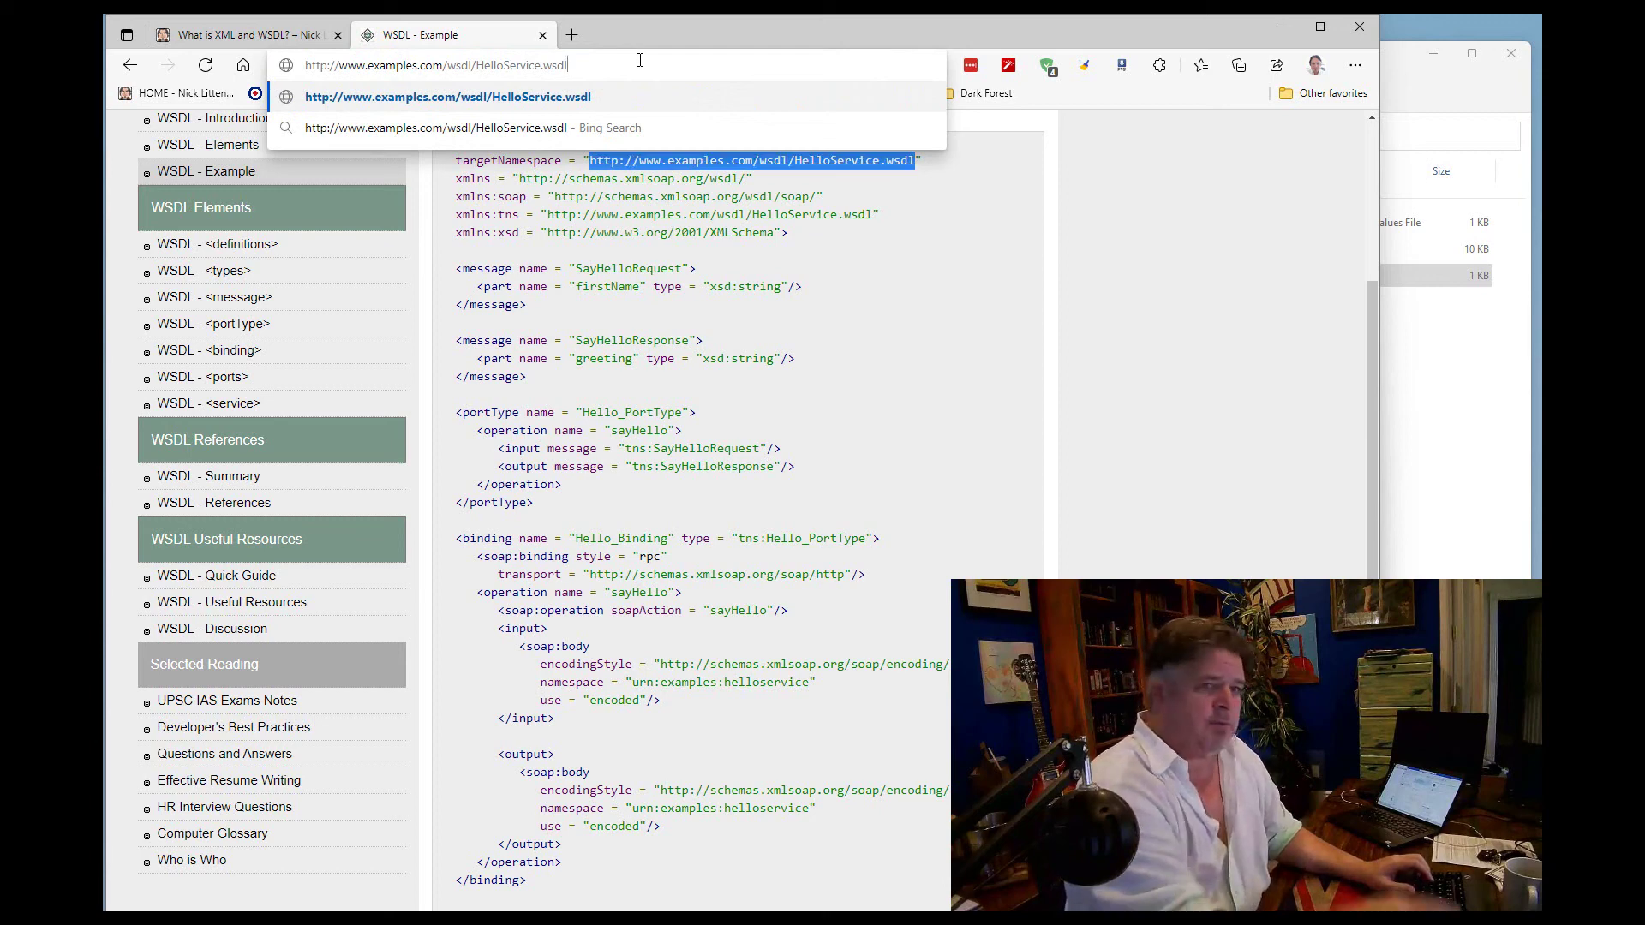
key("Return")
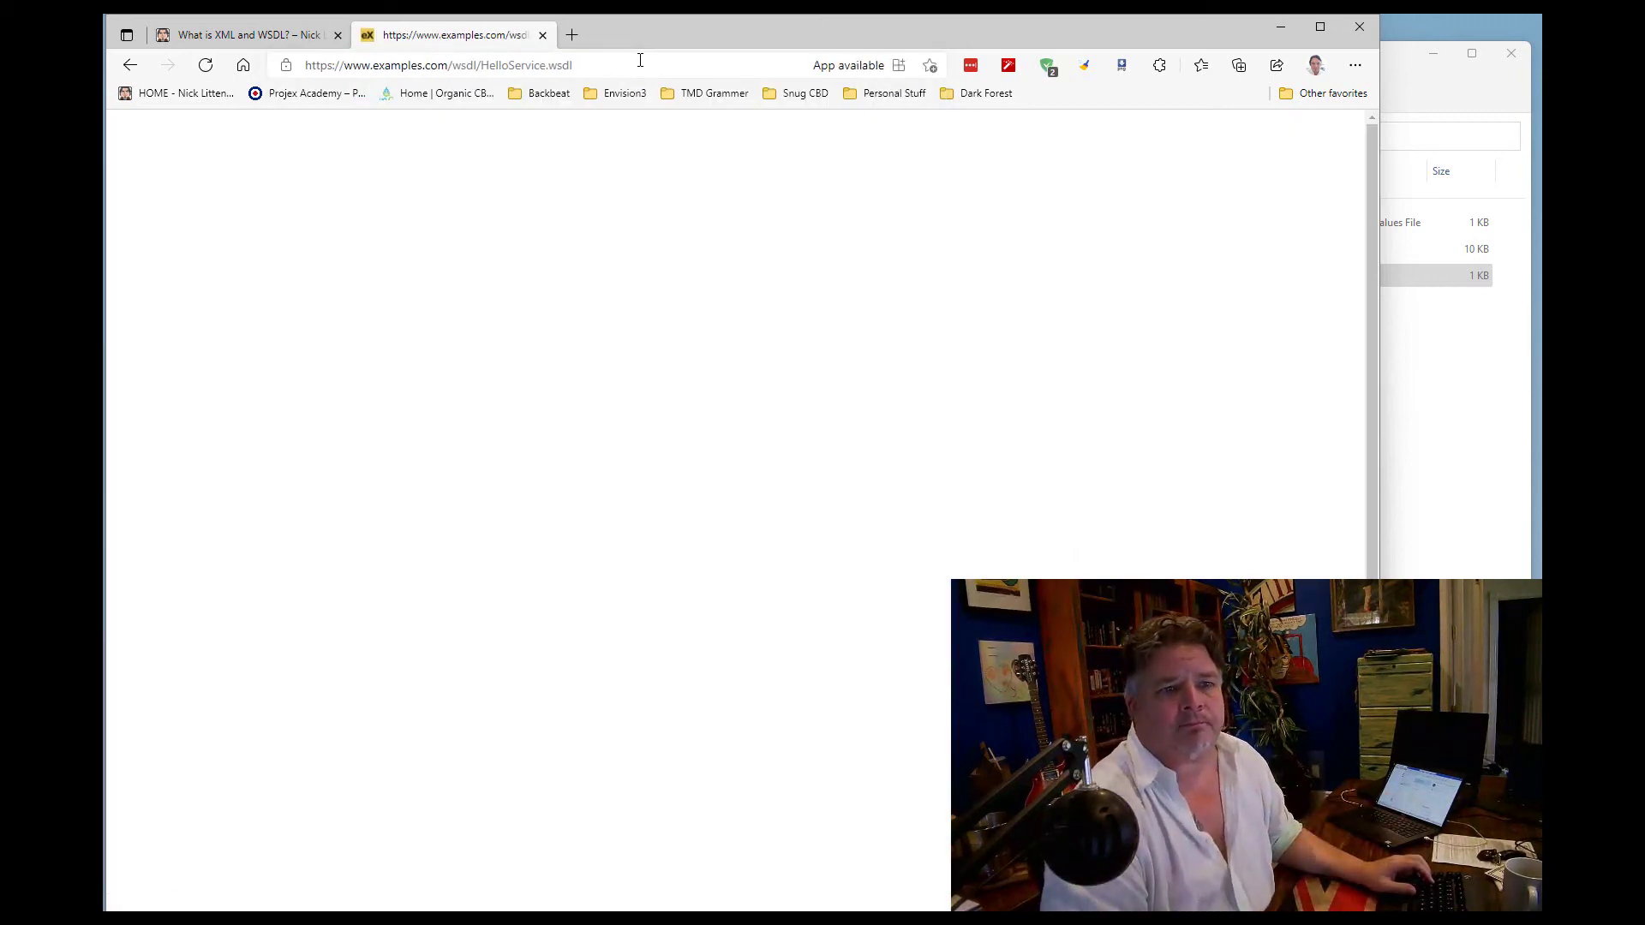
left_click(897, 67)
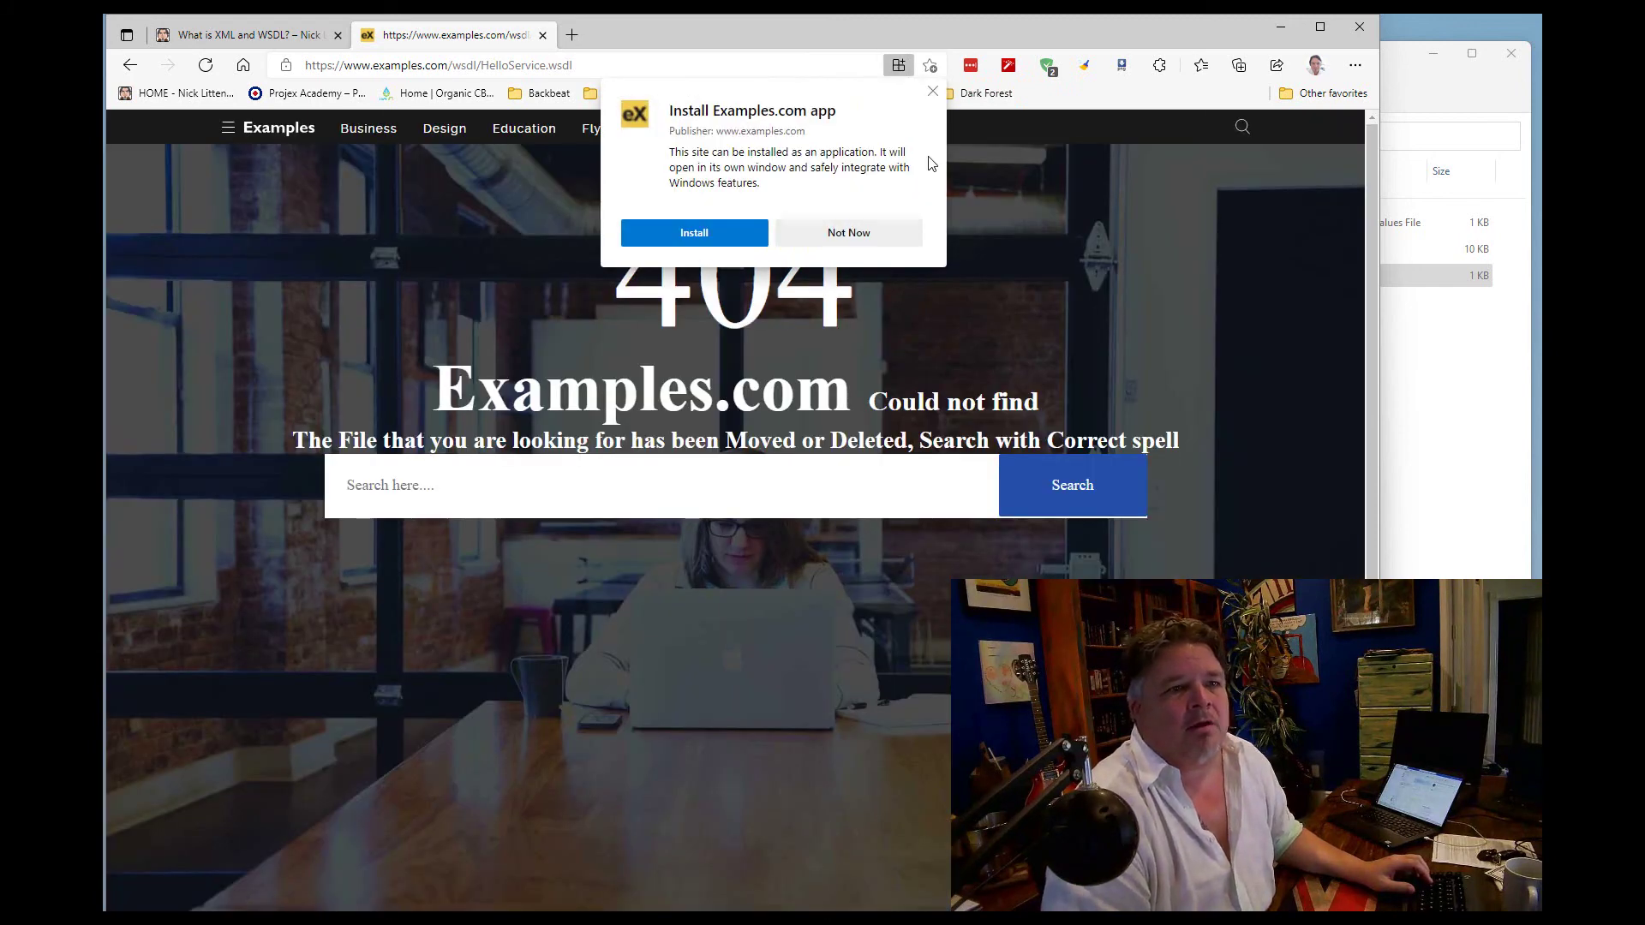
left_click(933, 90)
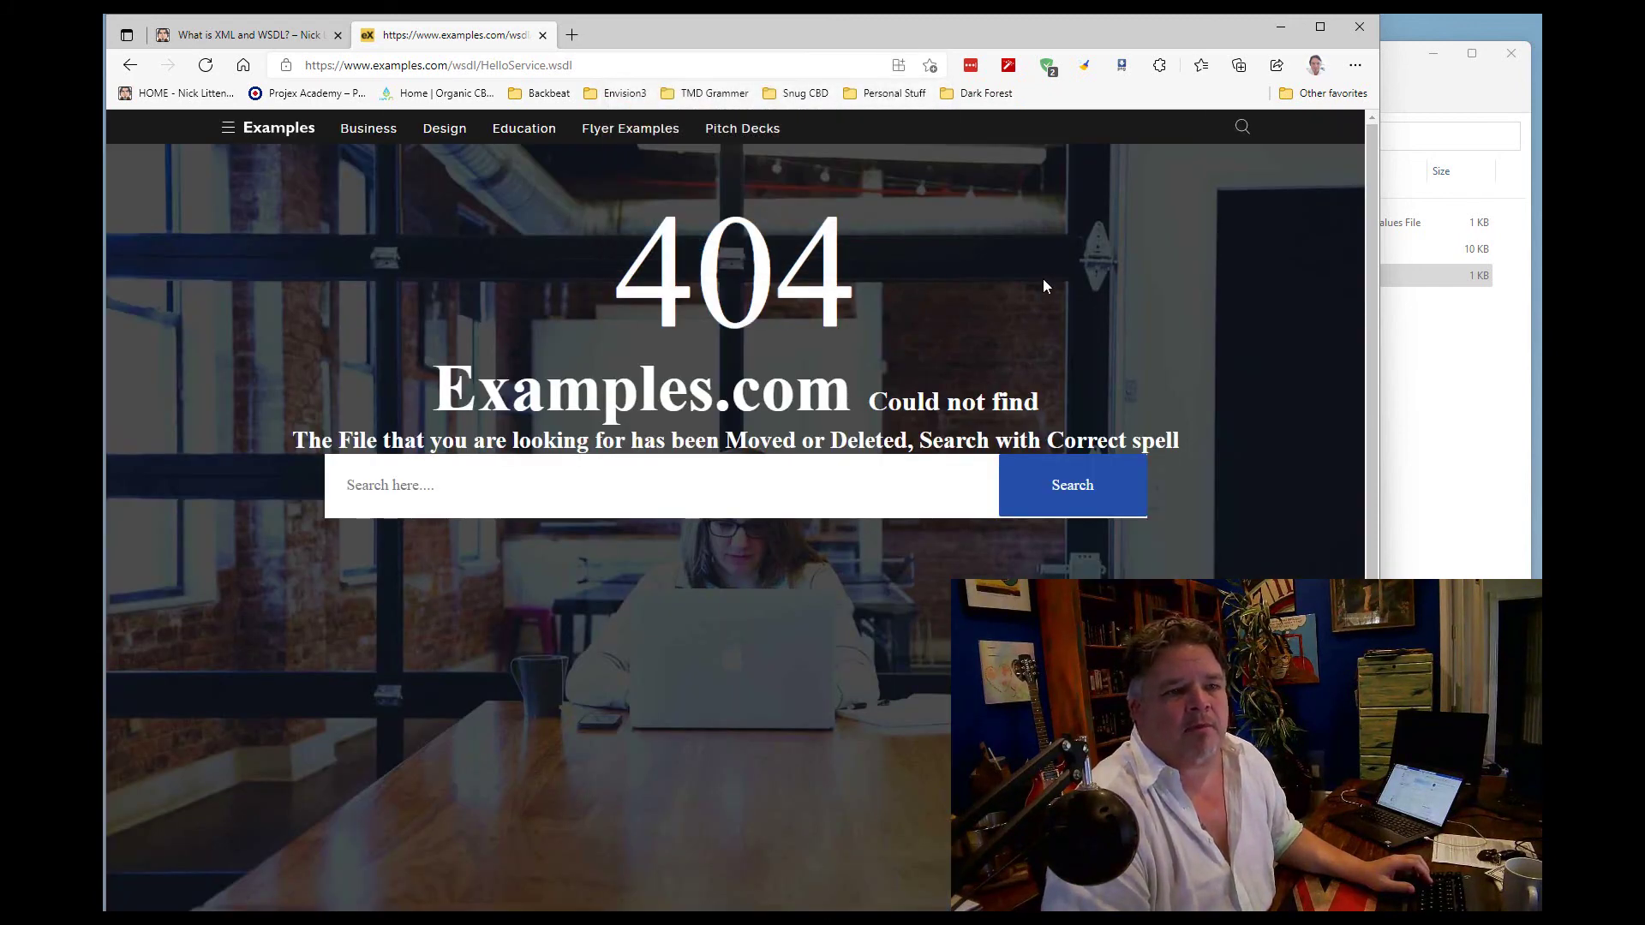